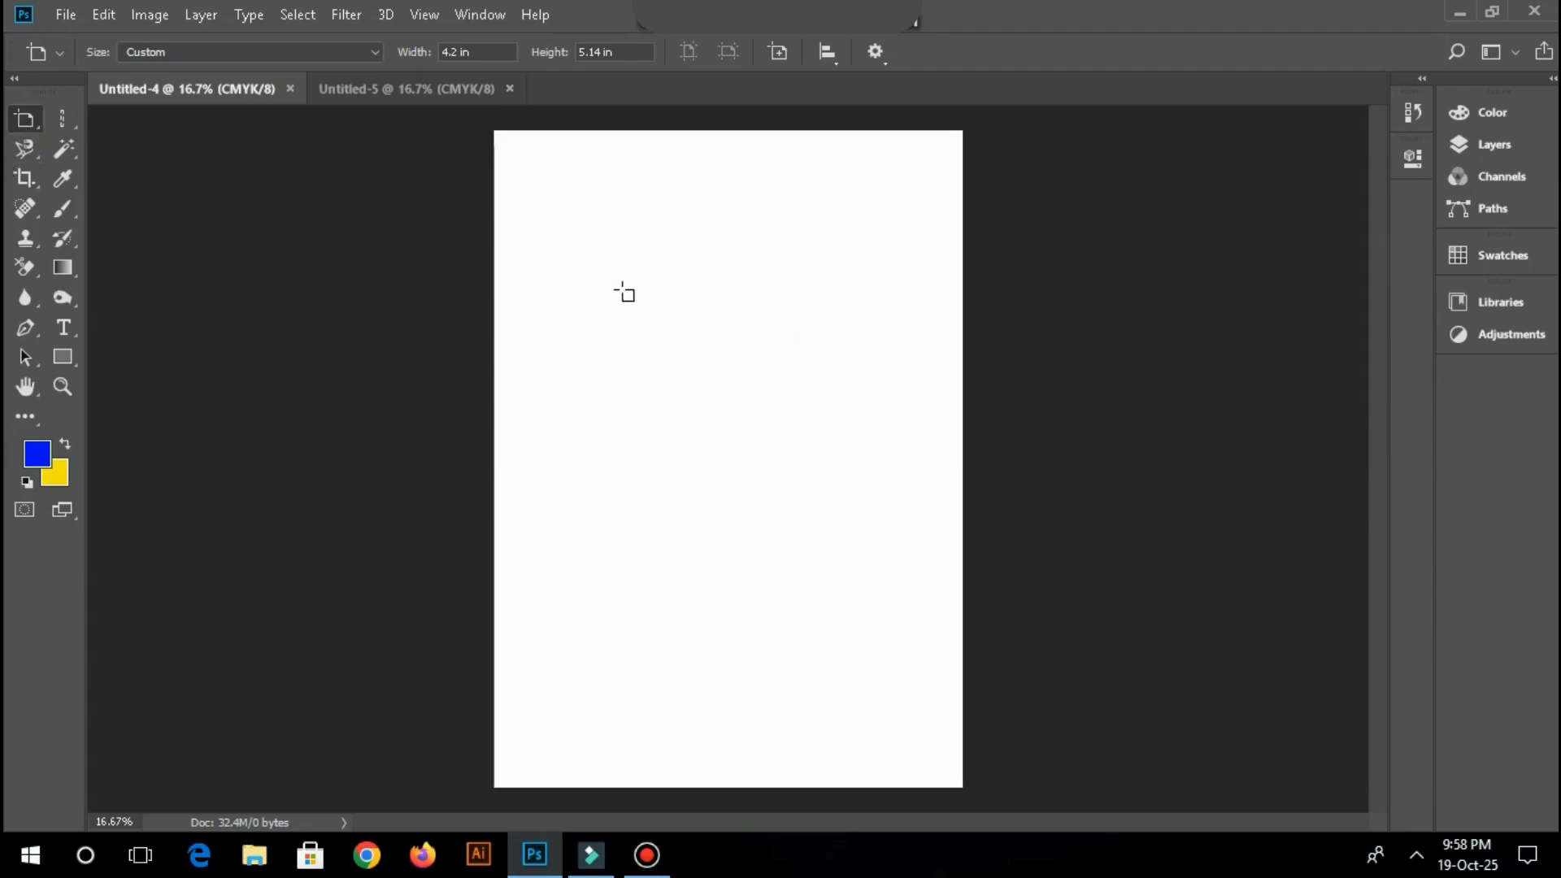
Step: Draw an artboard about 4.6 by 5.8 in and add three same-size artboards around it in a two-by-two grid
{"action": "left_click_drag", "start_coordinate": [591, 279], "coordinate": [856, 613]}
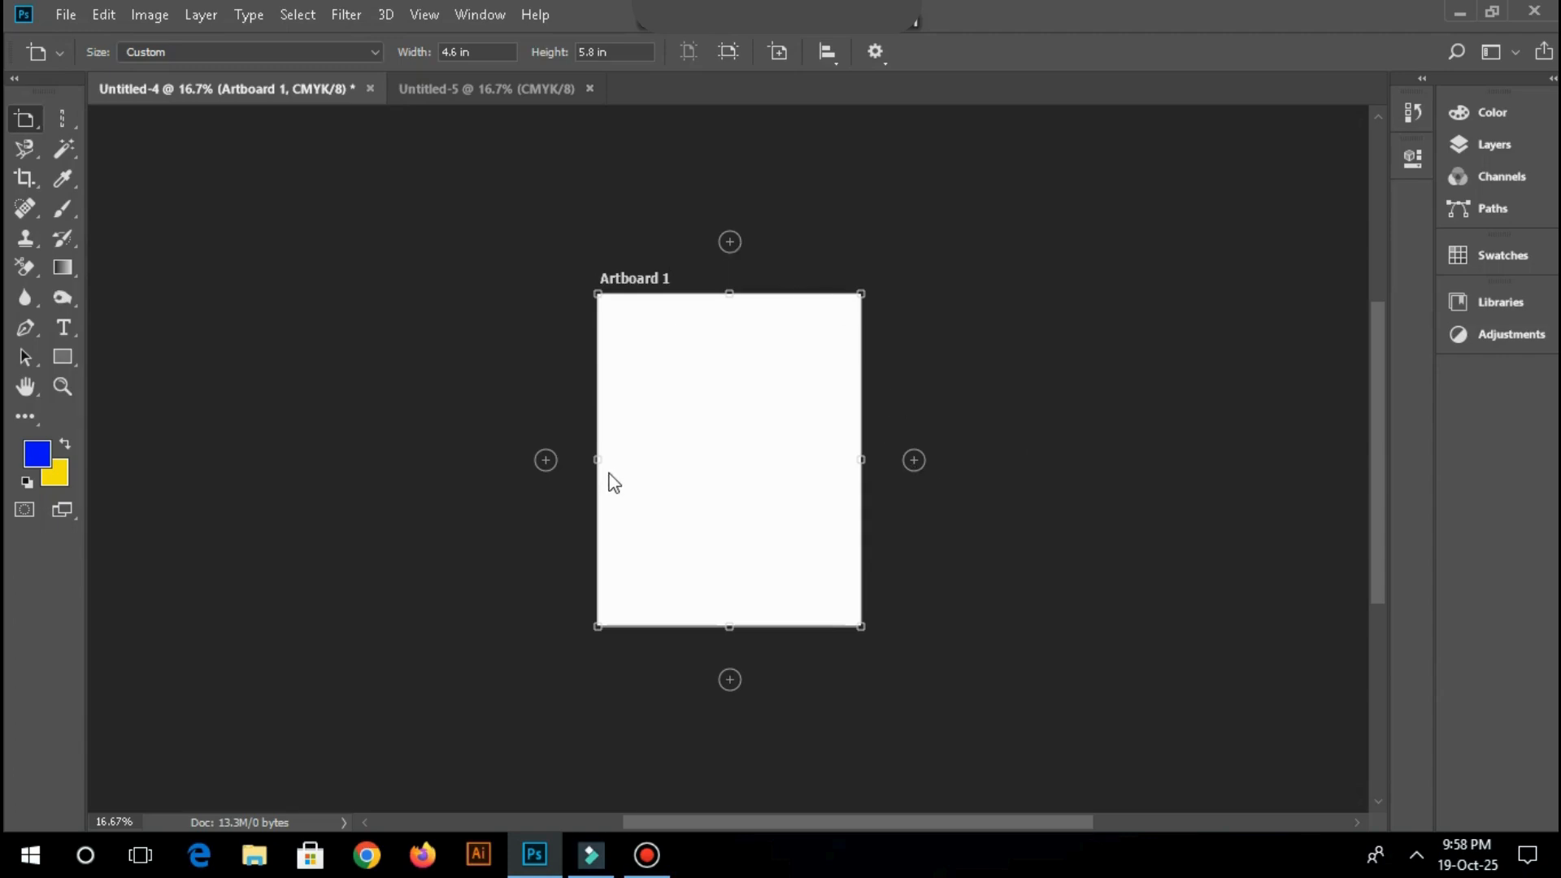
{"action": "left_click", "coordinate": [914, 461]}
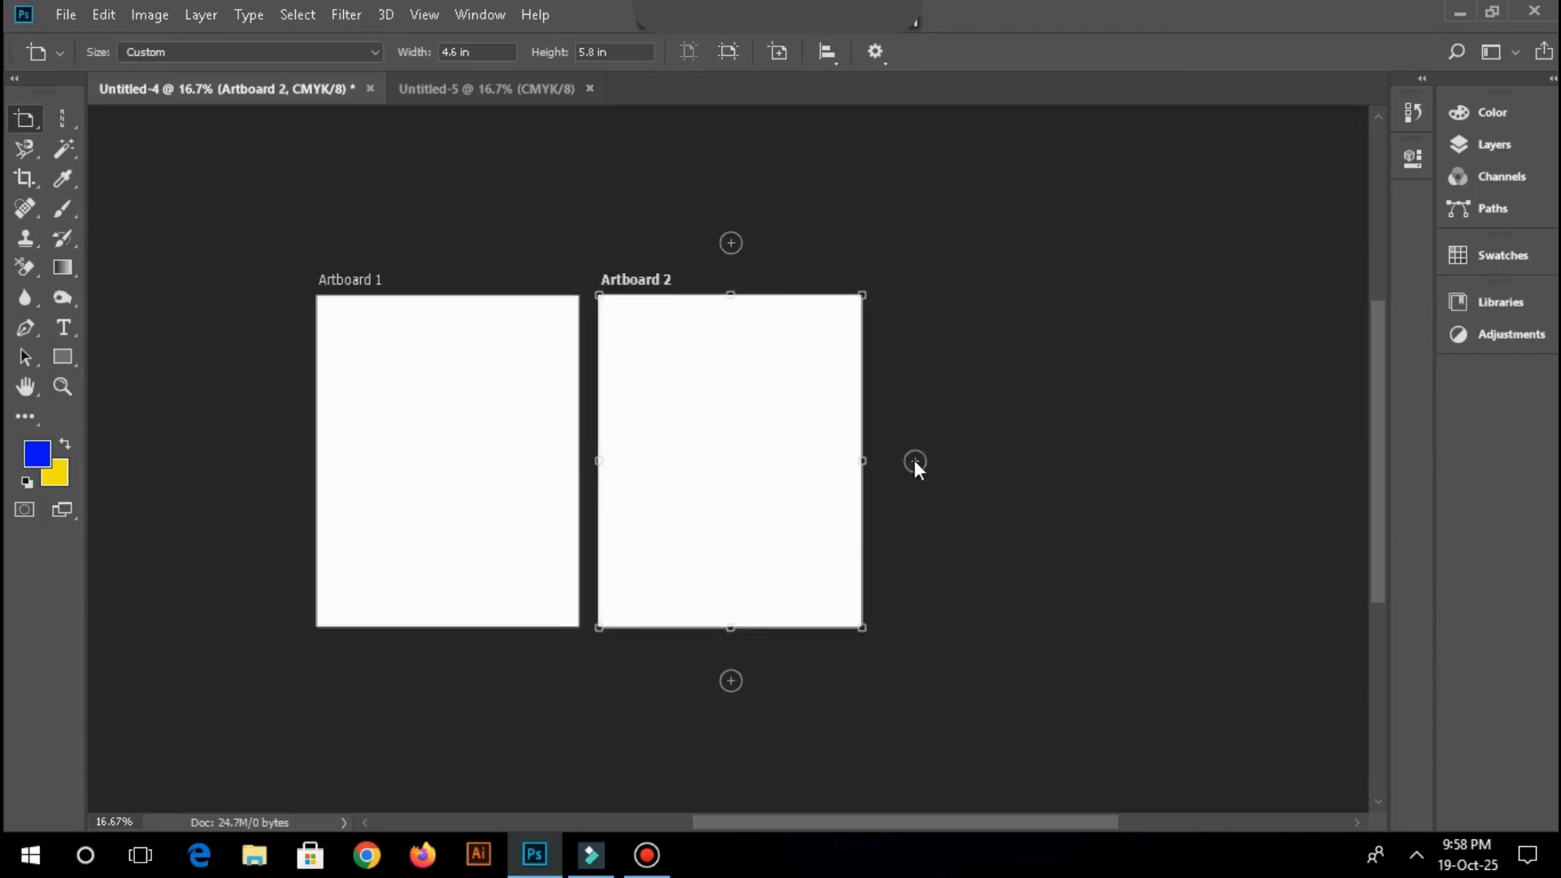
{"action": "left_click", "coordinate": [732, 244]}
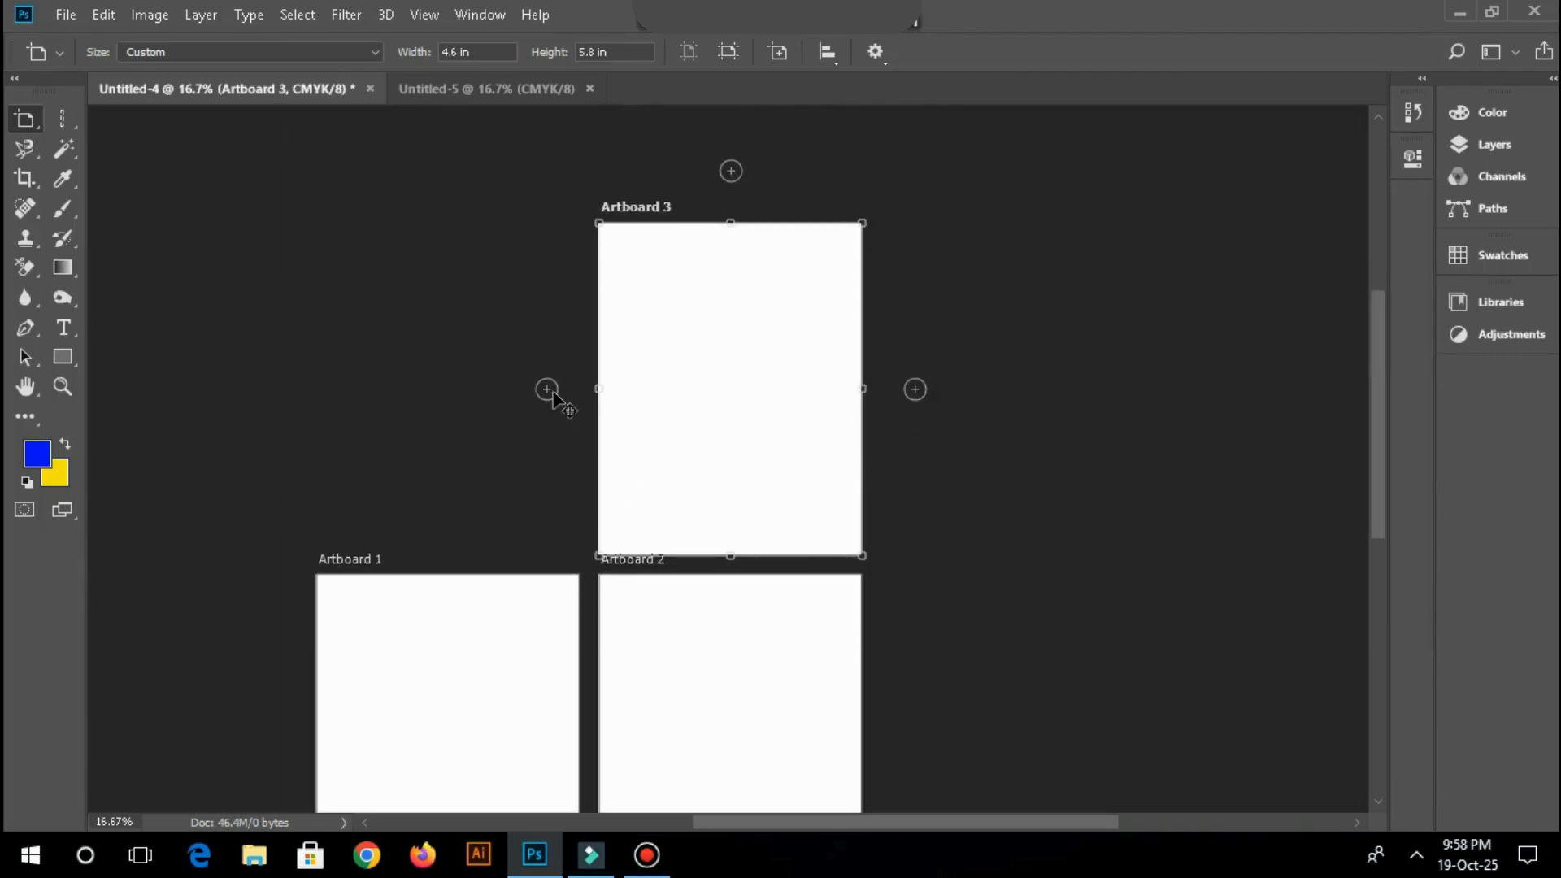
{"action": "left_click", "coordinate": [553, 394]}
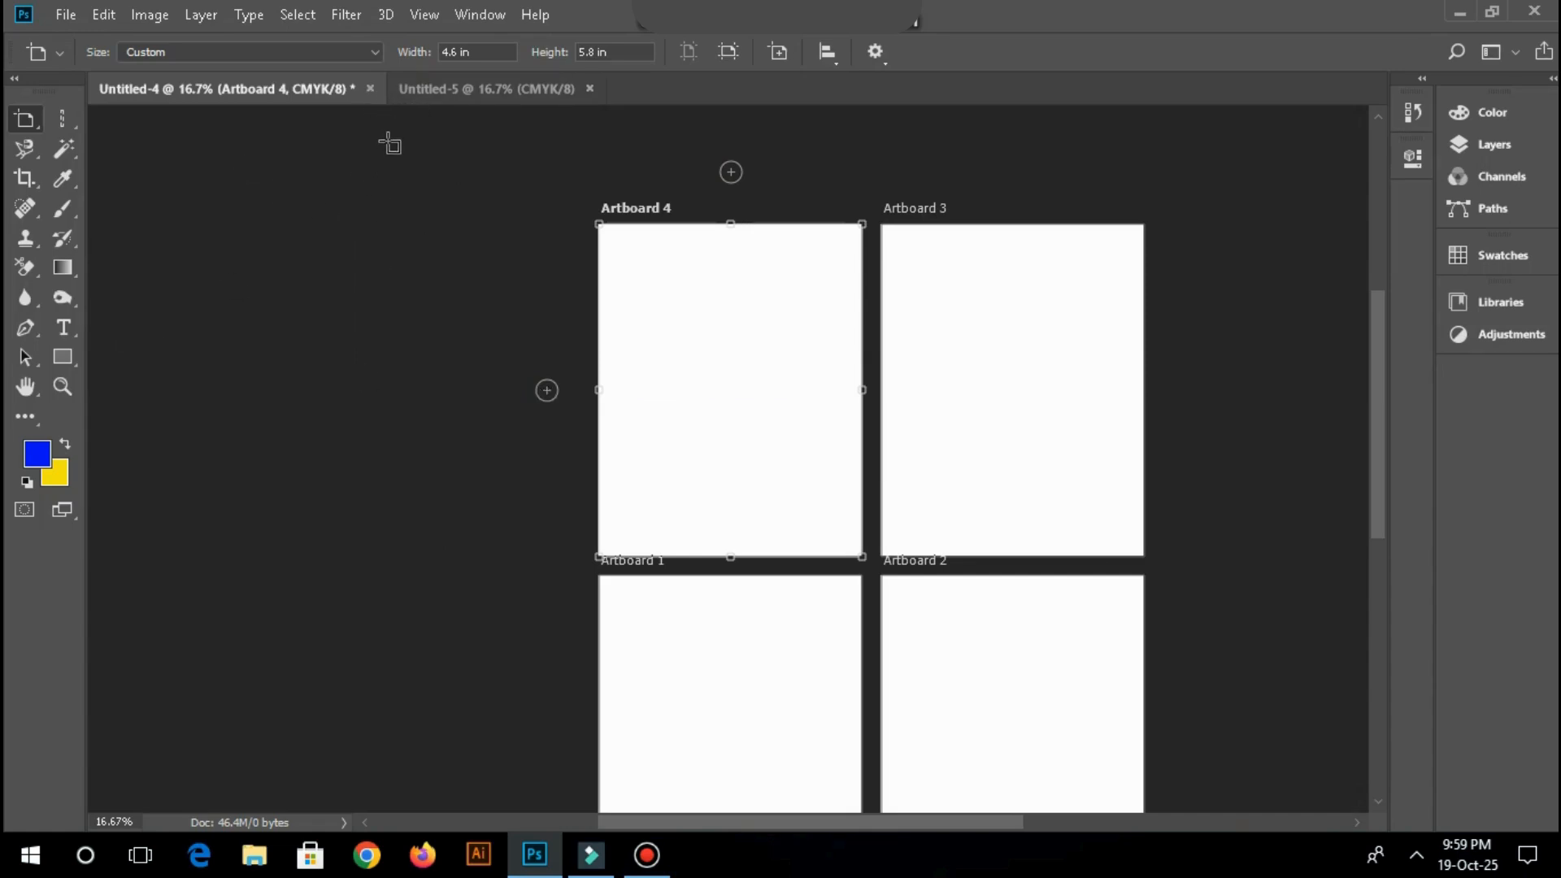
Step: Close the Untitled-4 document without saving its changes
{"action": "left_click", "coordinate": [370, 88]}
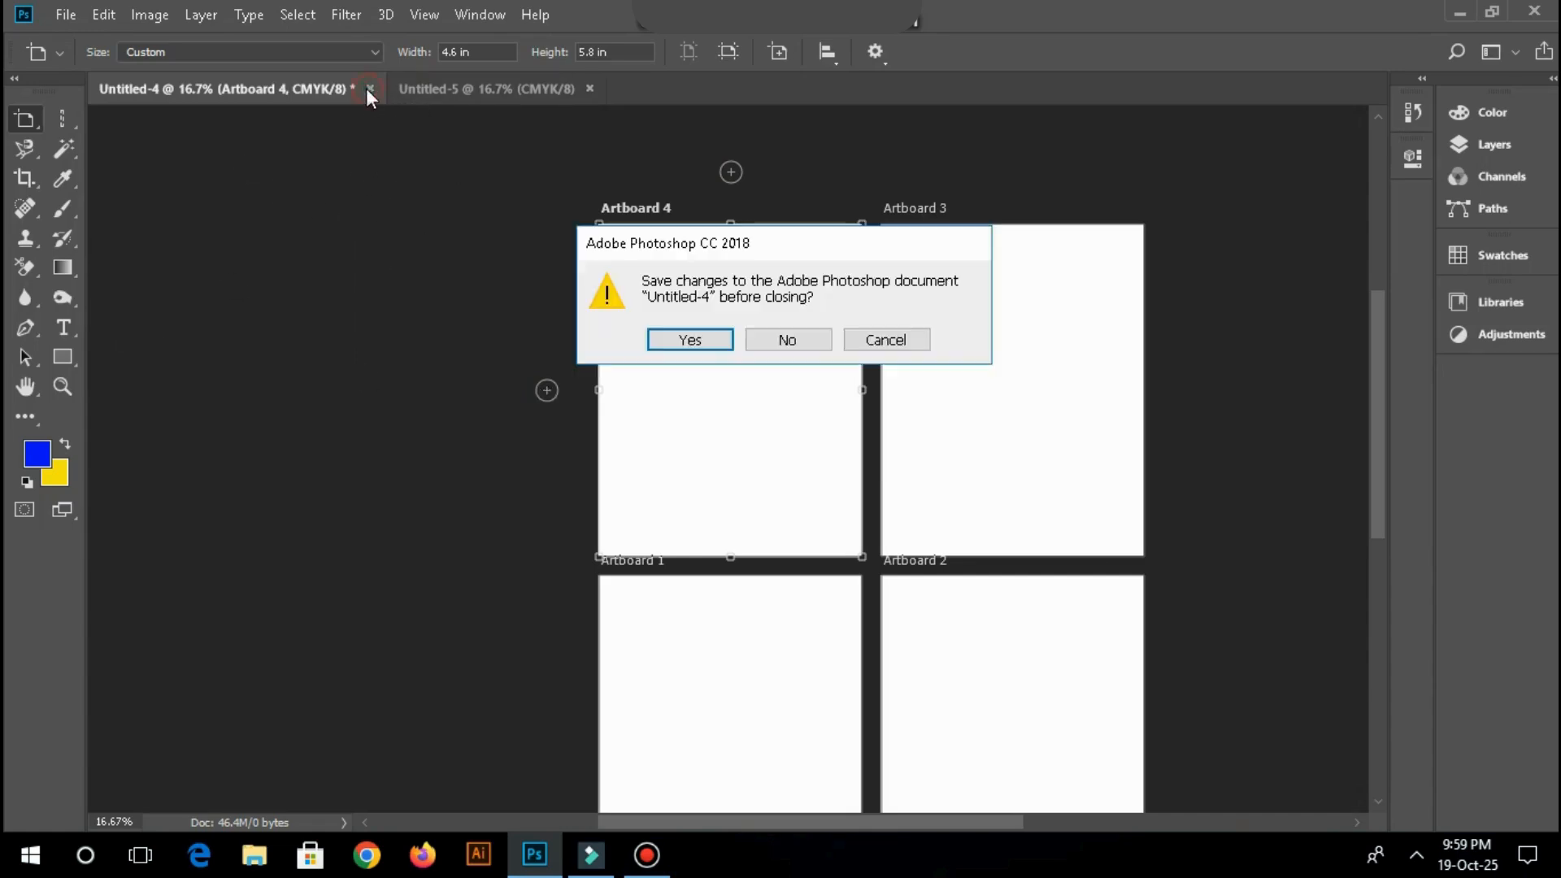
{"action": "left_click", "coordinate": [768, 346]}
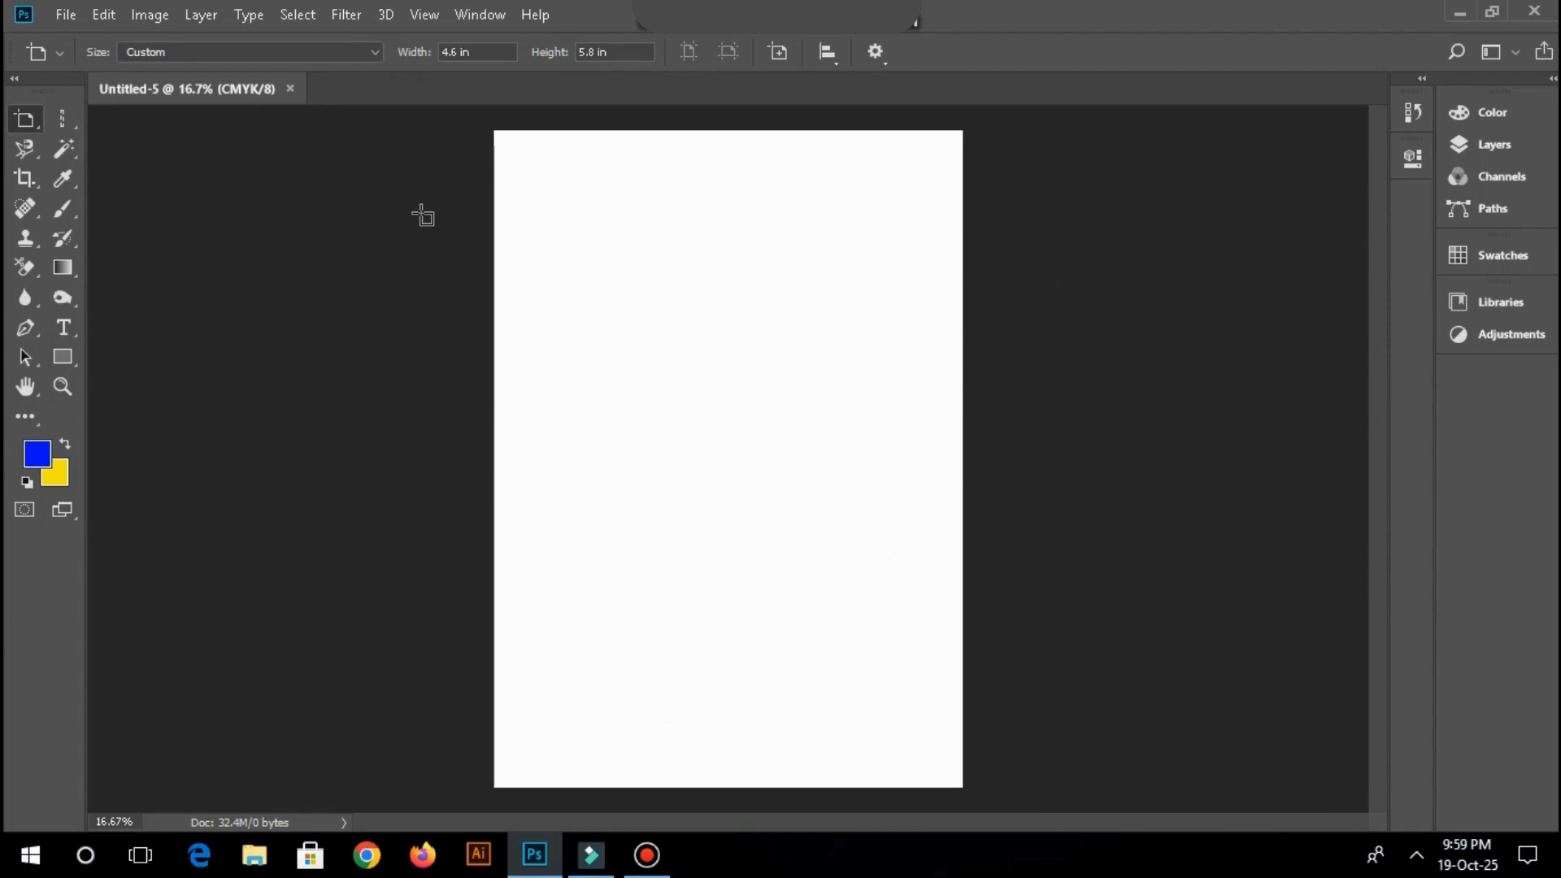
{"action": "key", "text": "m"}
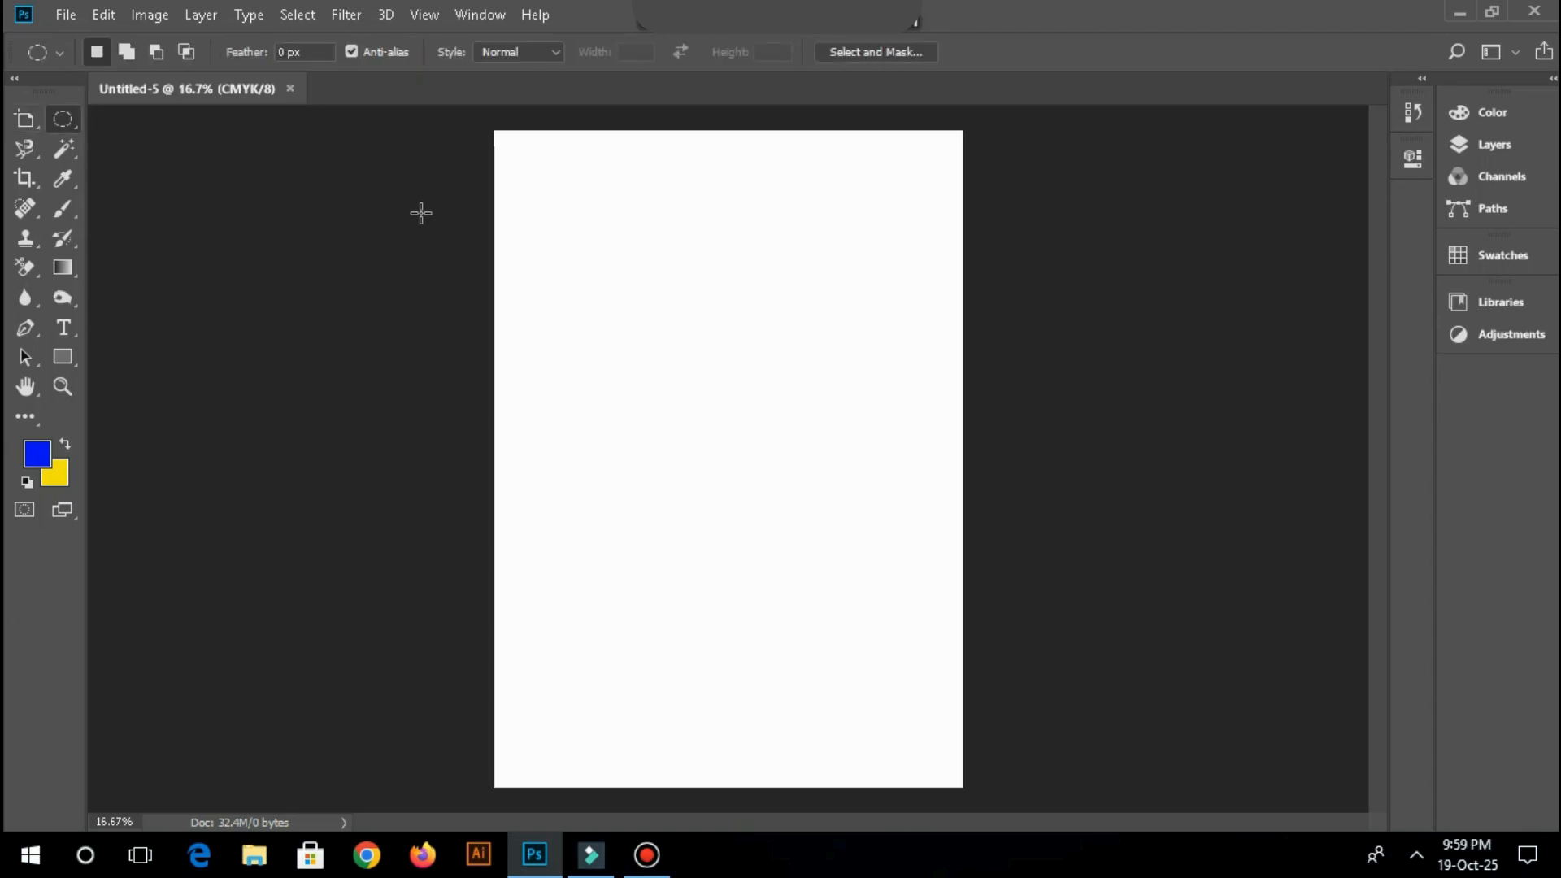
{"action": "left_click", "coordinate": [25, 119]}
{"action": "left_click", "coordinate": [81, 122]}
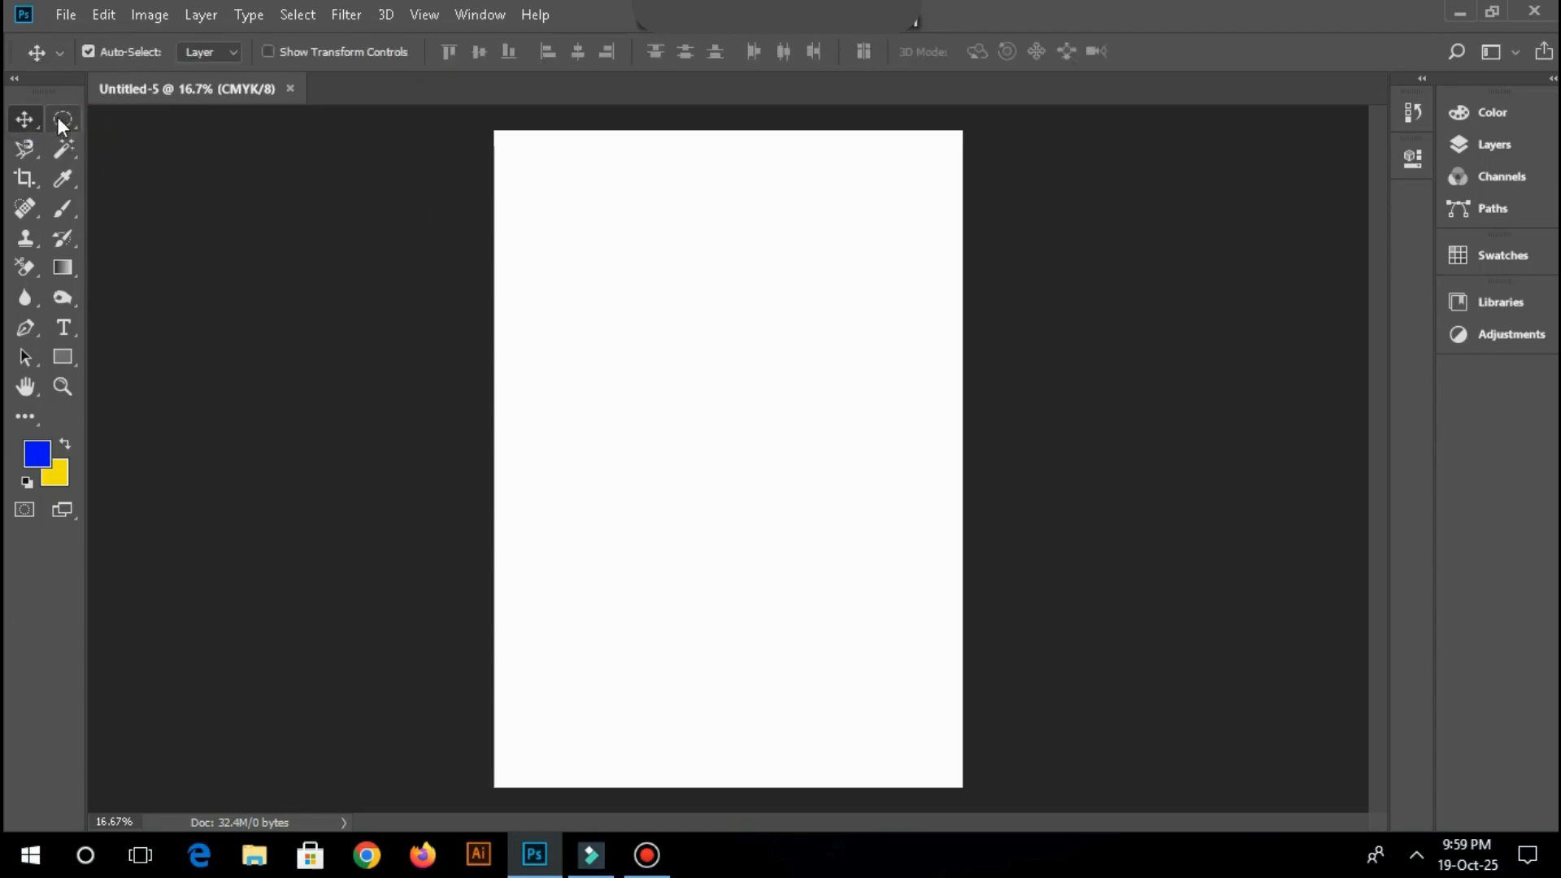
{"action": "key", "text": "m"}
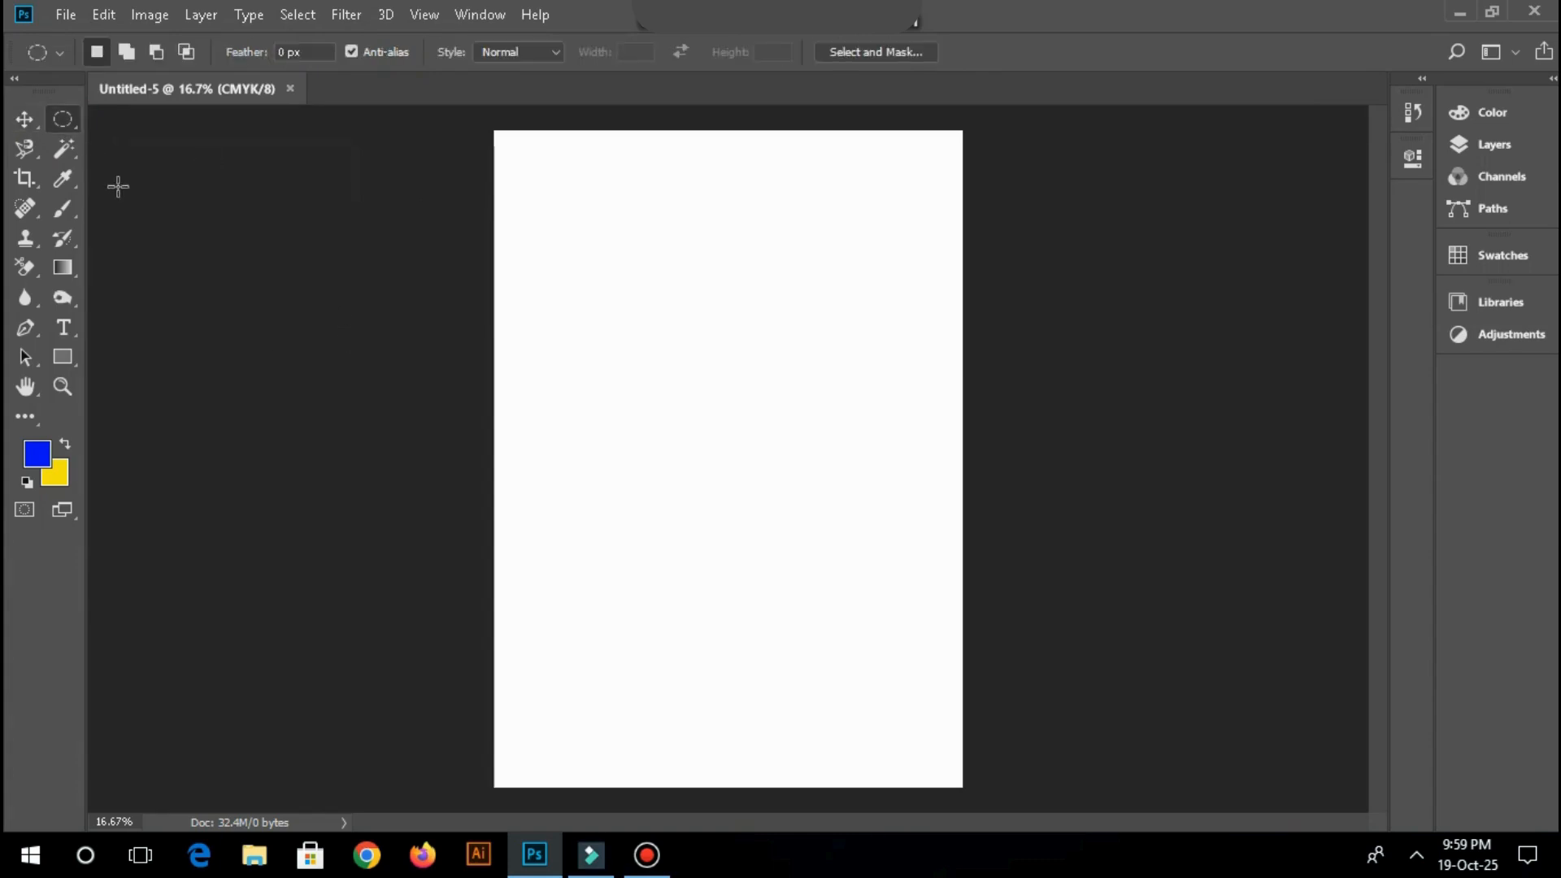
{"action": "left_click", "coordinate": [32, 117]}
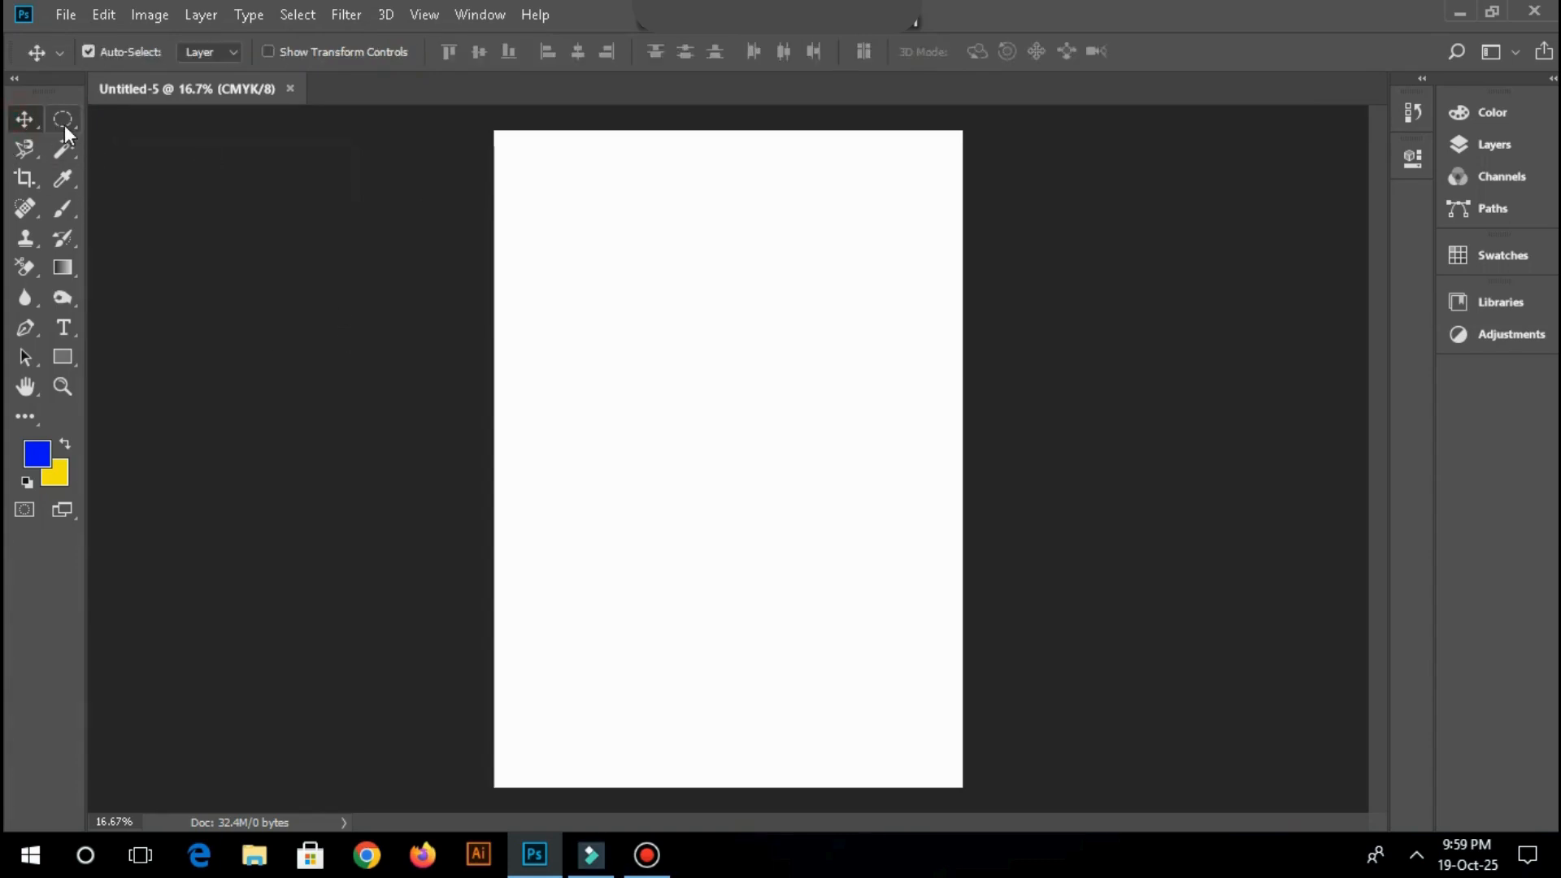
{"action": "left_click", "coordinate": [65, 124]}
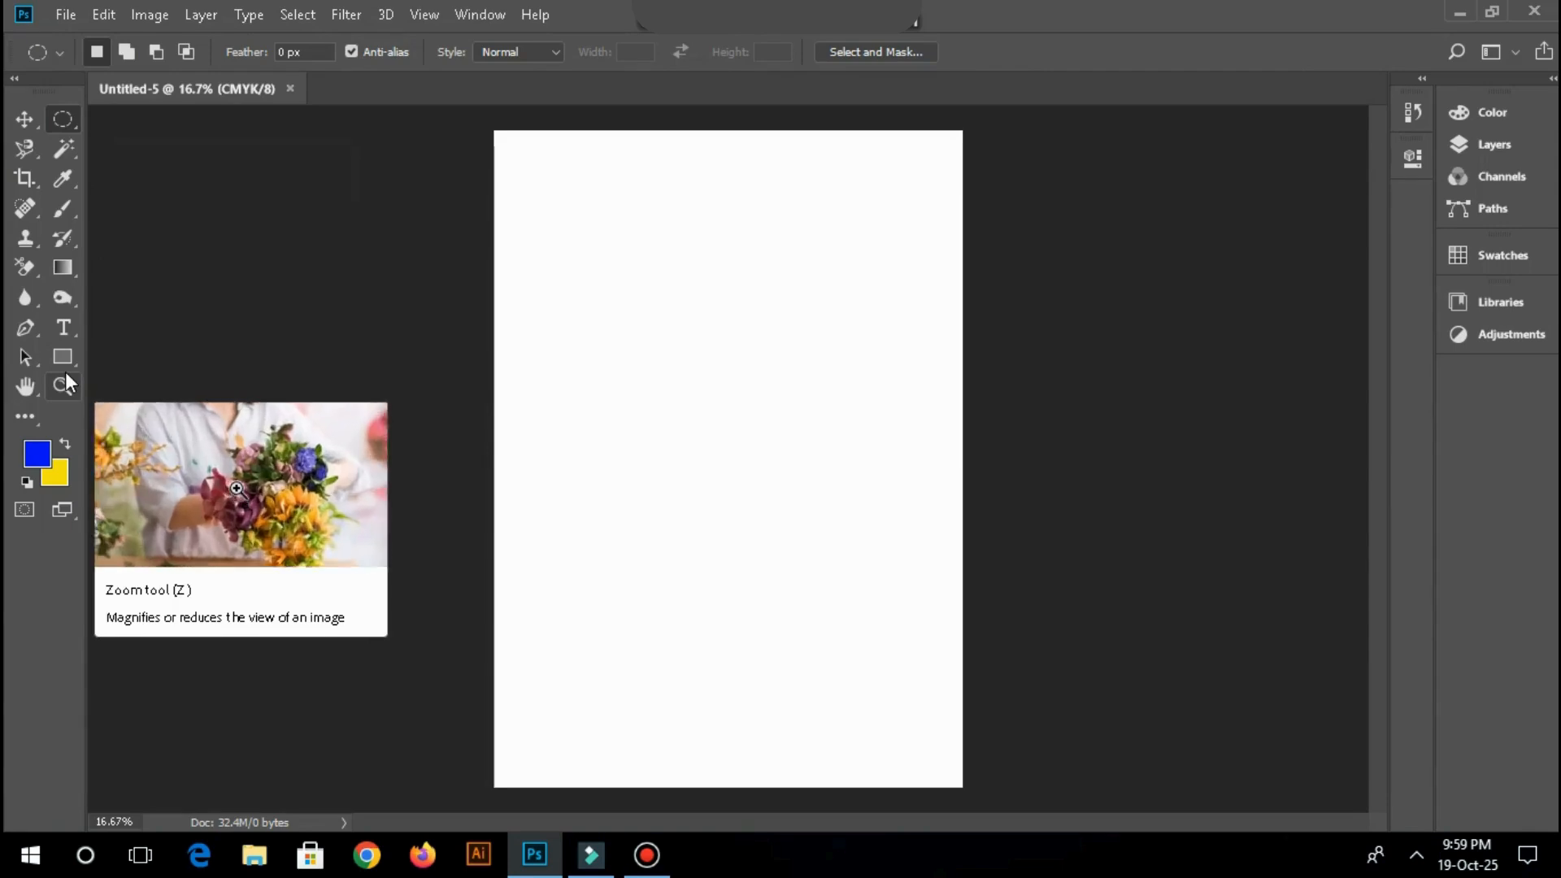
Step: Make a rectangular marquee selection across the middle of the blank page with the Rectangular Marquee Tool
{"action": "right_click", "coordinate": [66, 122]}
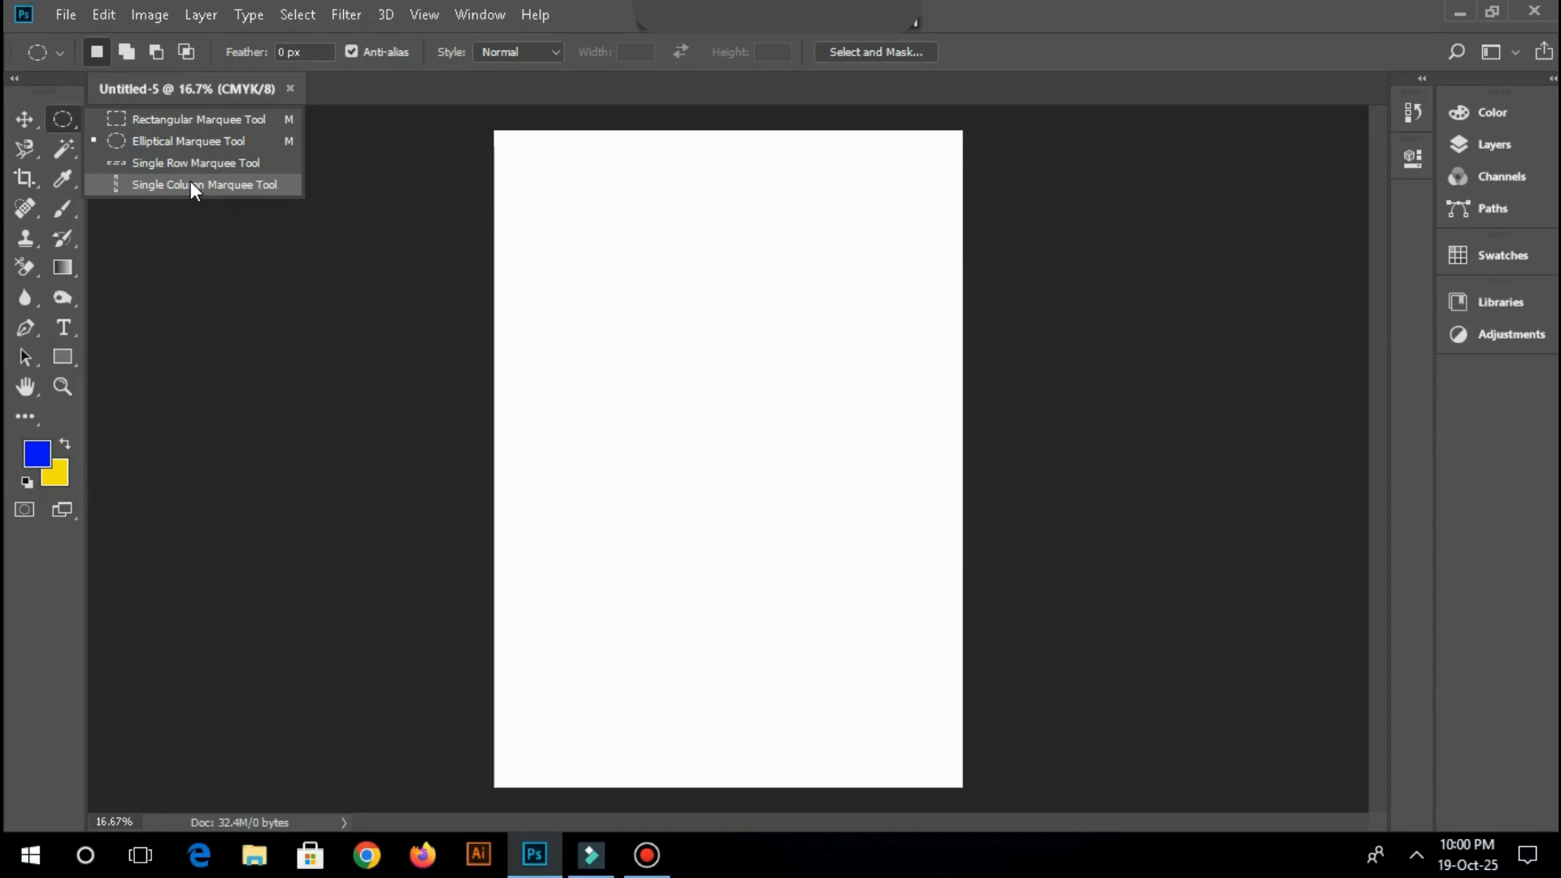
{"action": "left_click", "coordinate": [214, 122]}
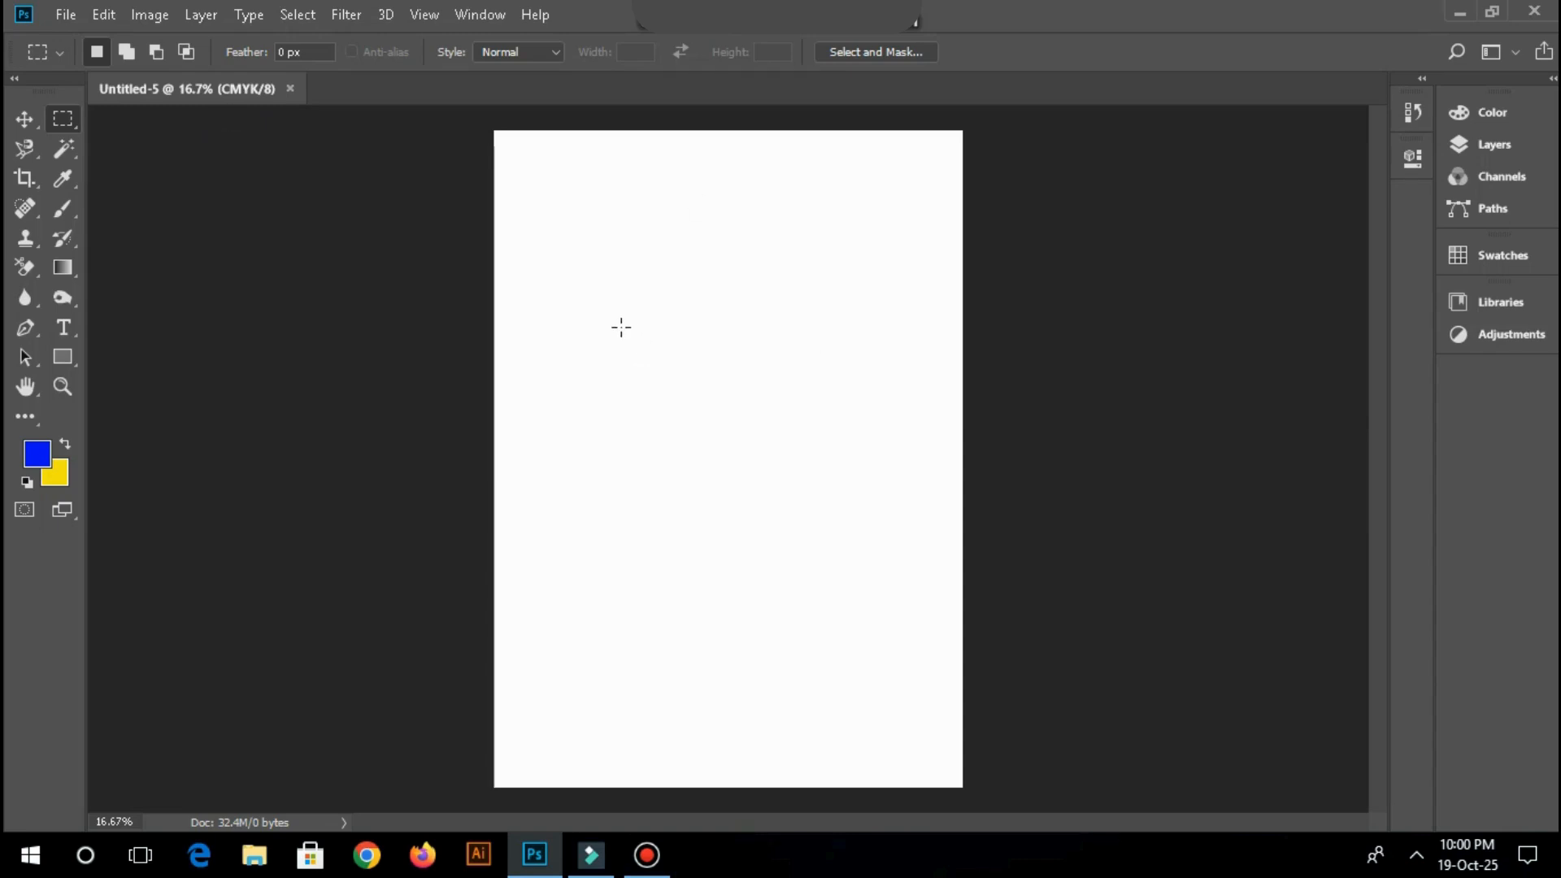
{"action": "left_click_drag", "start_coordinate": [592, 270], "coordinate": [852, 569]}
Step: Set the background color to red, e92121
{"action": "left_click", "coordinate": [60, 478]}
{"action": "left_click", "coordinate": [61, 473]}
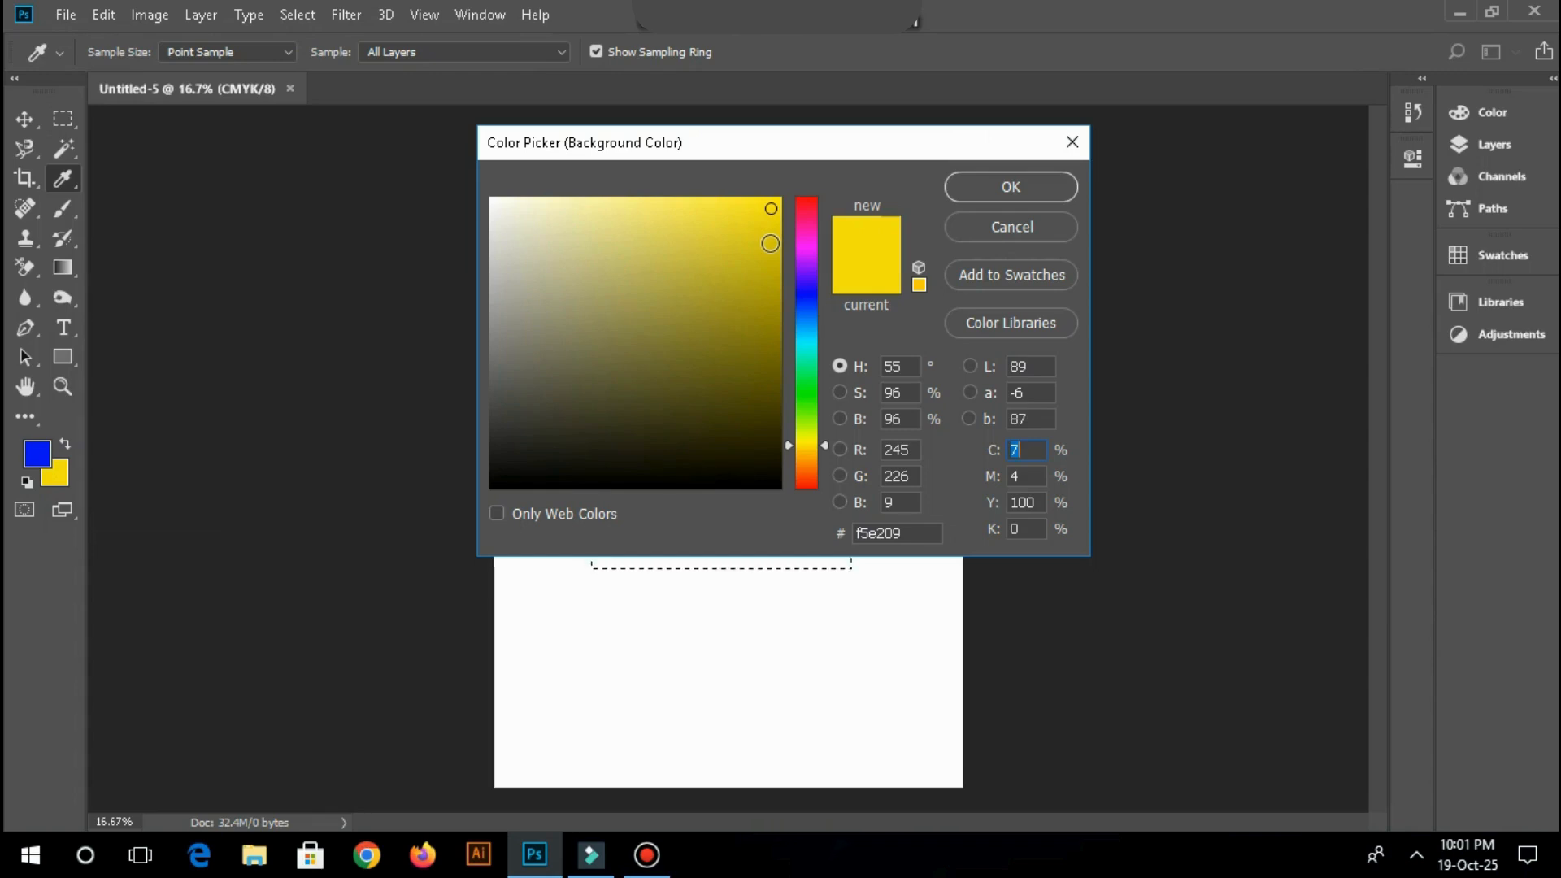
{"action": "left_click", "coordinate": [810, 299]}
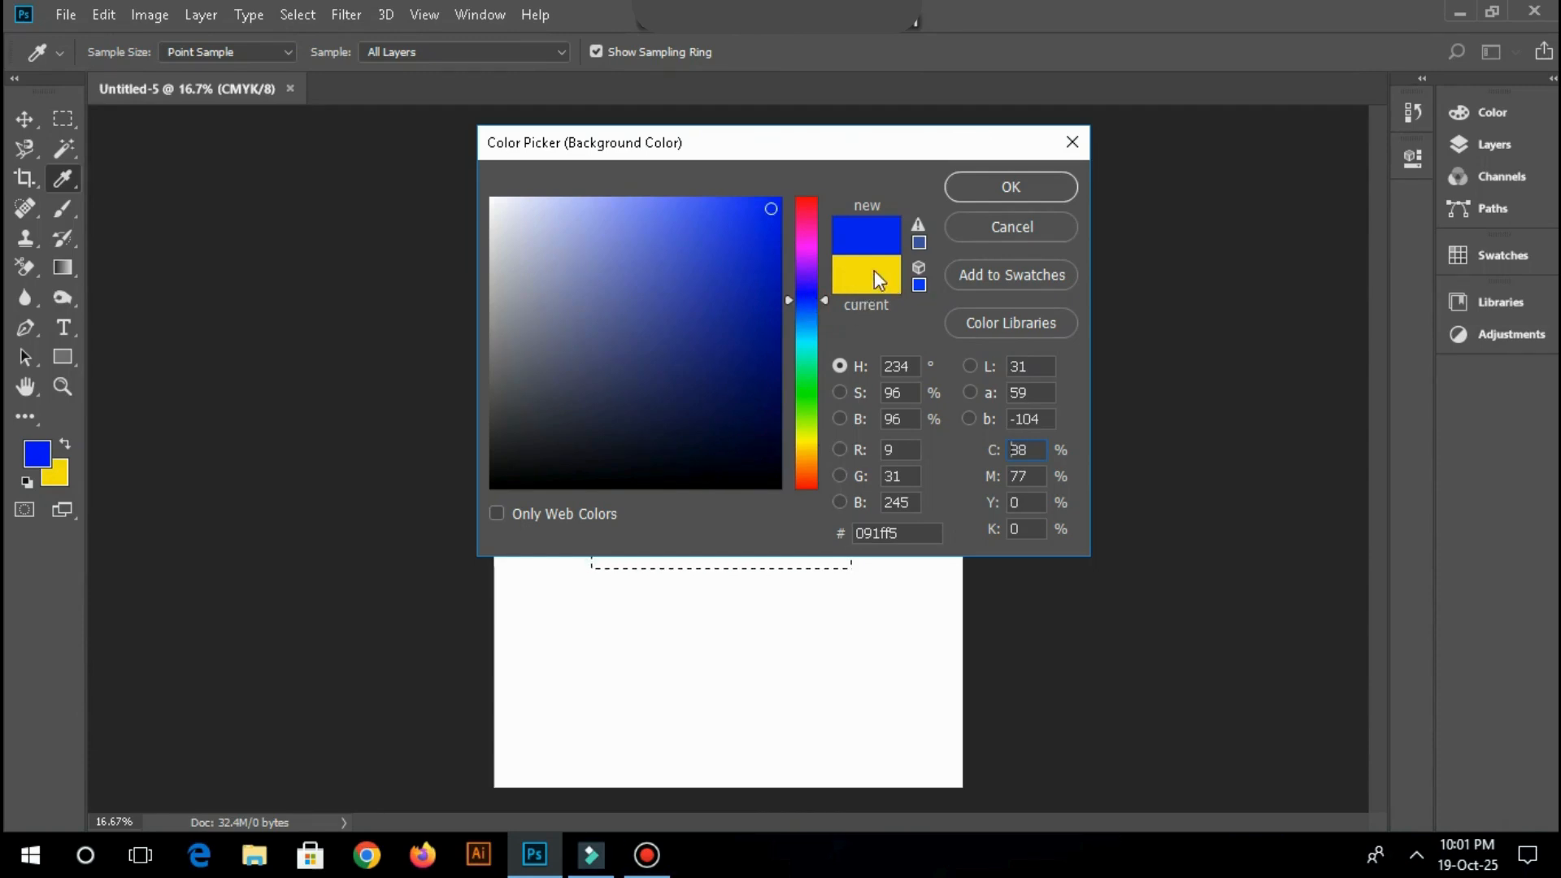
{"action": "left_click_drag", "start_coordinate": [817, 299], "coordinate": [824, 499]}
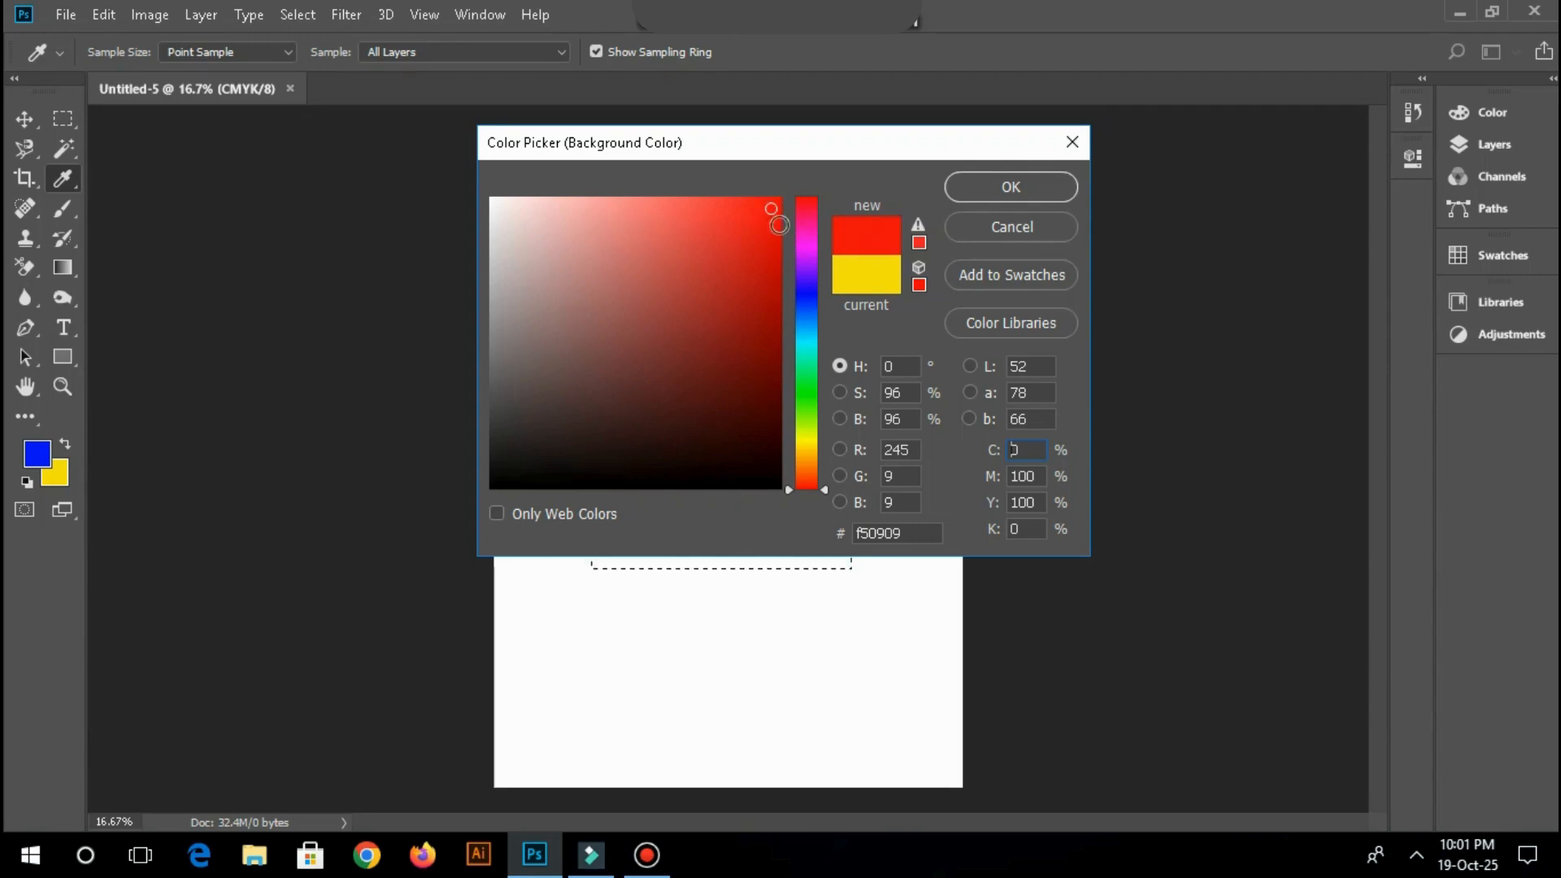
{"action": "left_click_drag", "start_coordinate": [767, 213], "coordinate": [725, 256]}
{"action": "left_click_drag", "start_coordinate": [726, 257], "coordinate": [740, 222]}
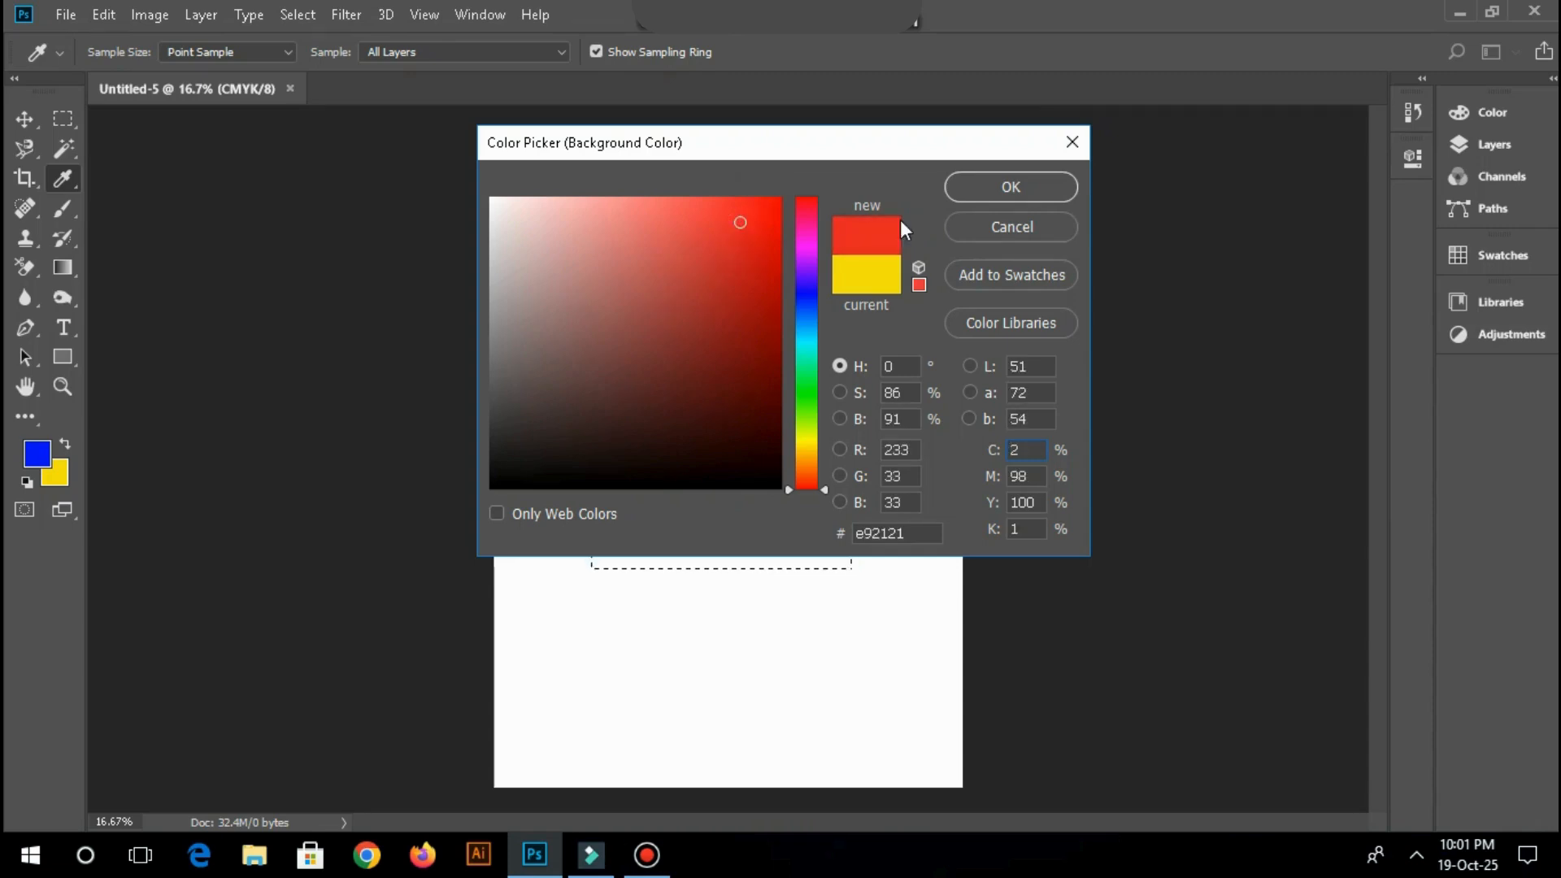
{"action": "left_click", "coordinate": [1011, 186]}
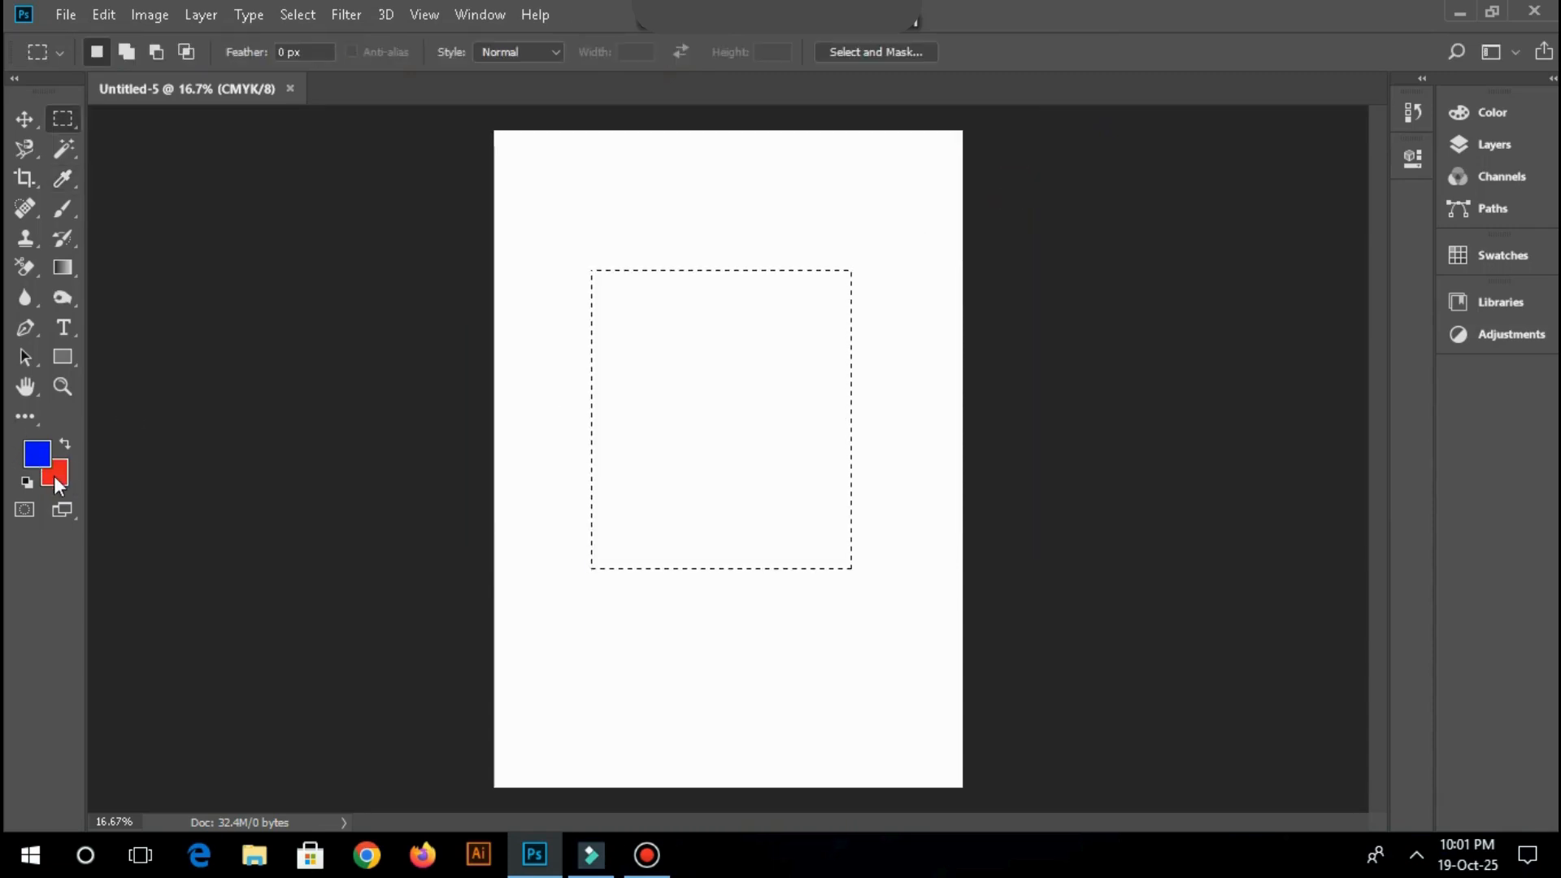
Step: Set the foreground color to a bright, fully saturated sky blue with a hue of 192°
{"action": "left_click", "coordinate": [38, 452]}
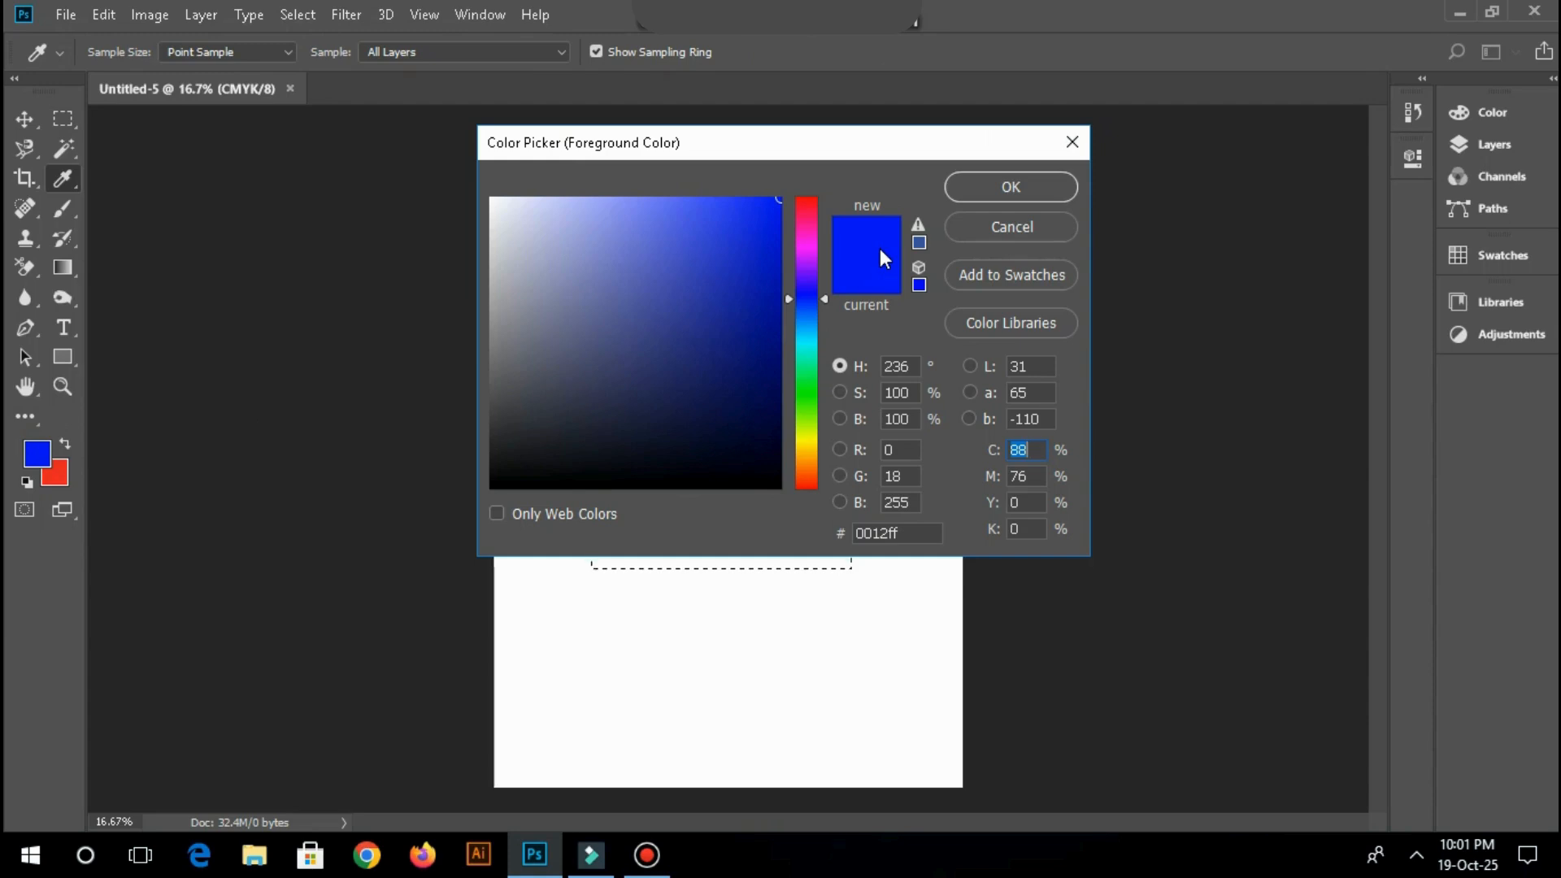
{"action": "mouse_move", "coordinate": [809, 278]}
{"action": "left_mouse_down"}
{"action": "mouse_move", "coordinate": [784, 455]}
{"action": "mouse_move", "coordinate": [785, 335]}
{"action": "left_mouse_up"}
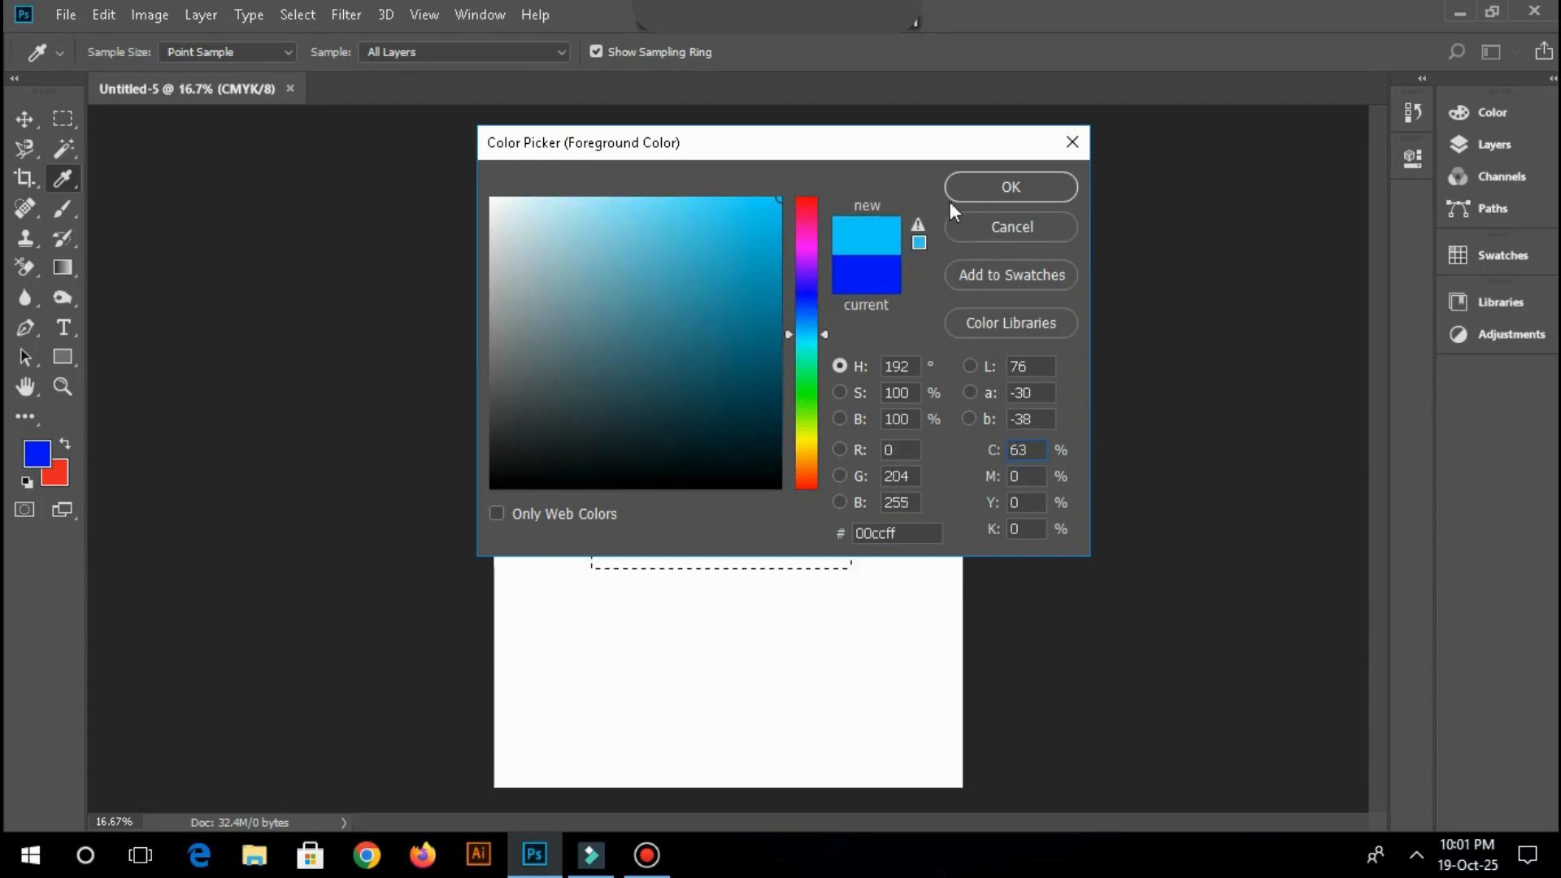
{"action": "left_click", "coordinate": [623, 334]}
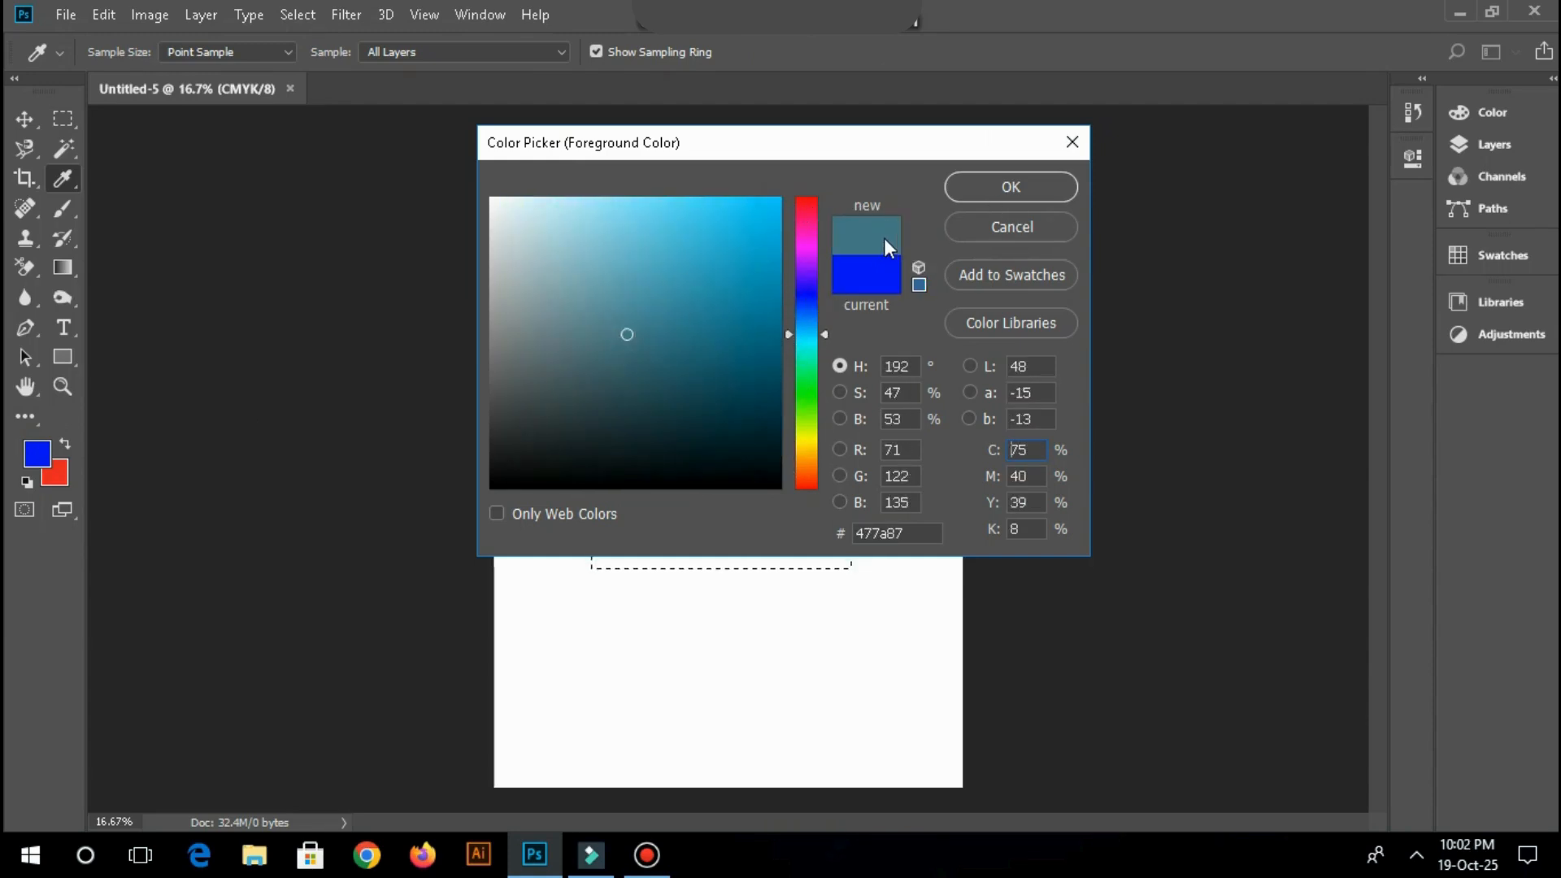
{"action": "left_click_drag", "start_coordinate": [626, 327], "coordinate": [789, 199]}
{"action": "left_click", "coordinate": [1038, 199]}
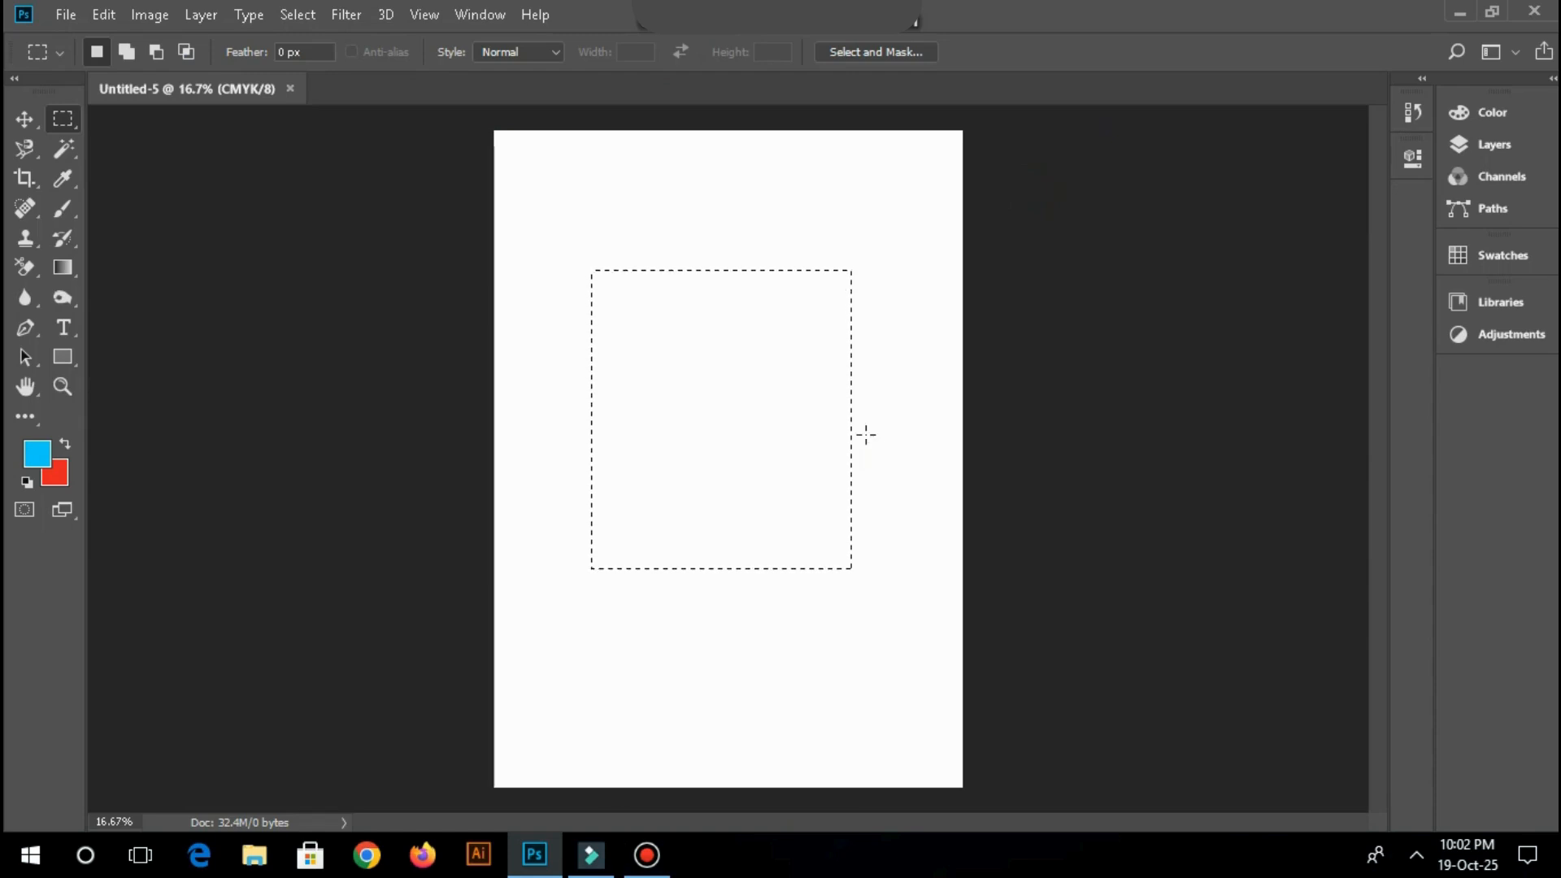
Step: Try filling the rectangular selection with the red background color and undo the fill
{"action": "key", "text": "ctrl+BackSpace"}
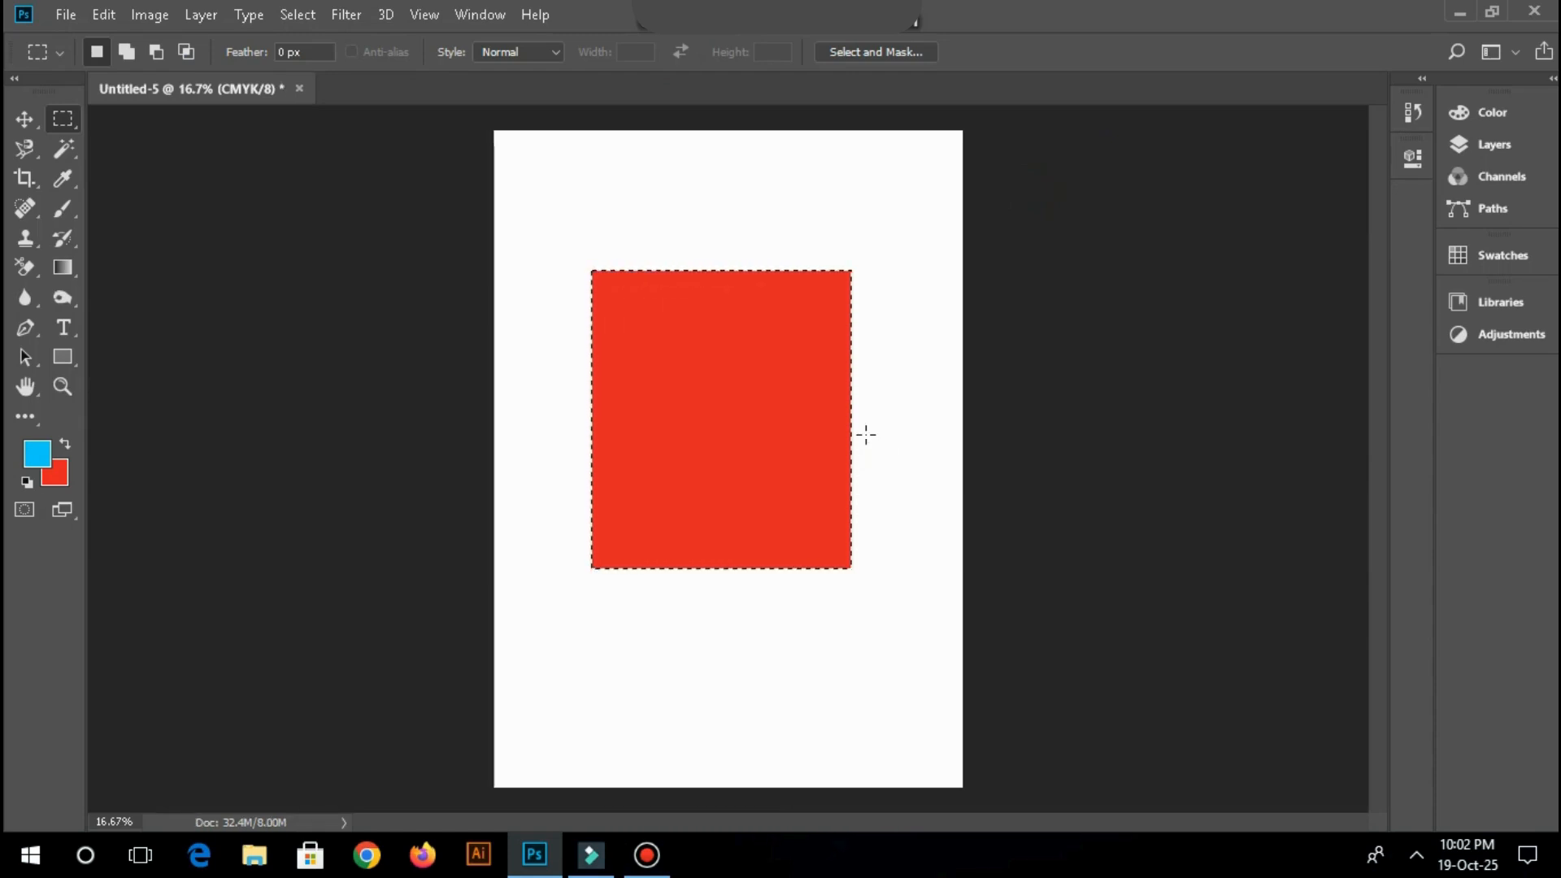
{"action": "key", "text": "ctrl+z"}
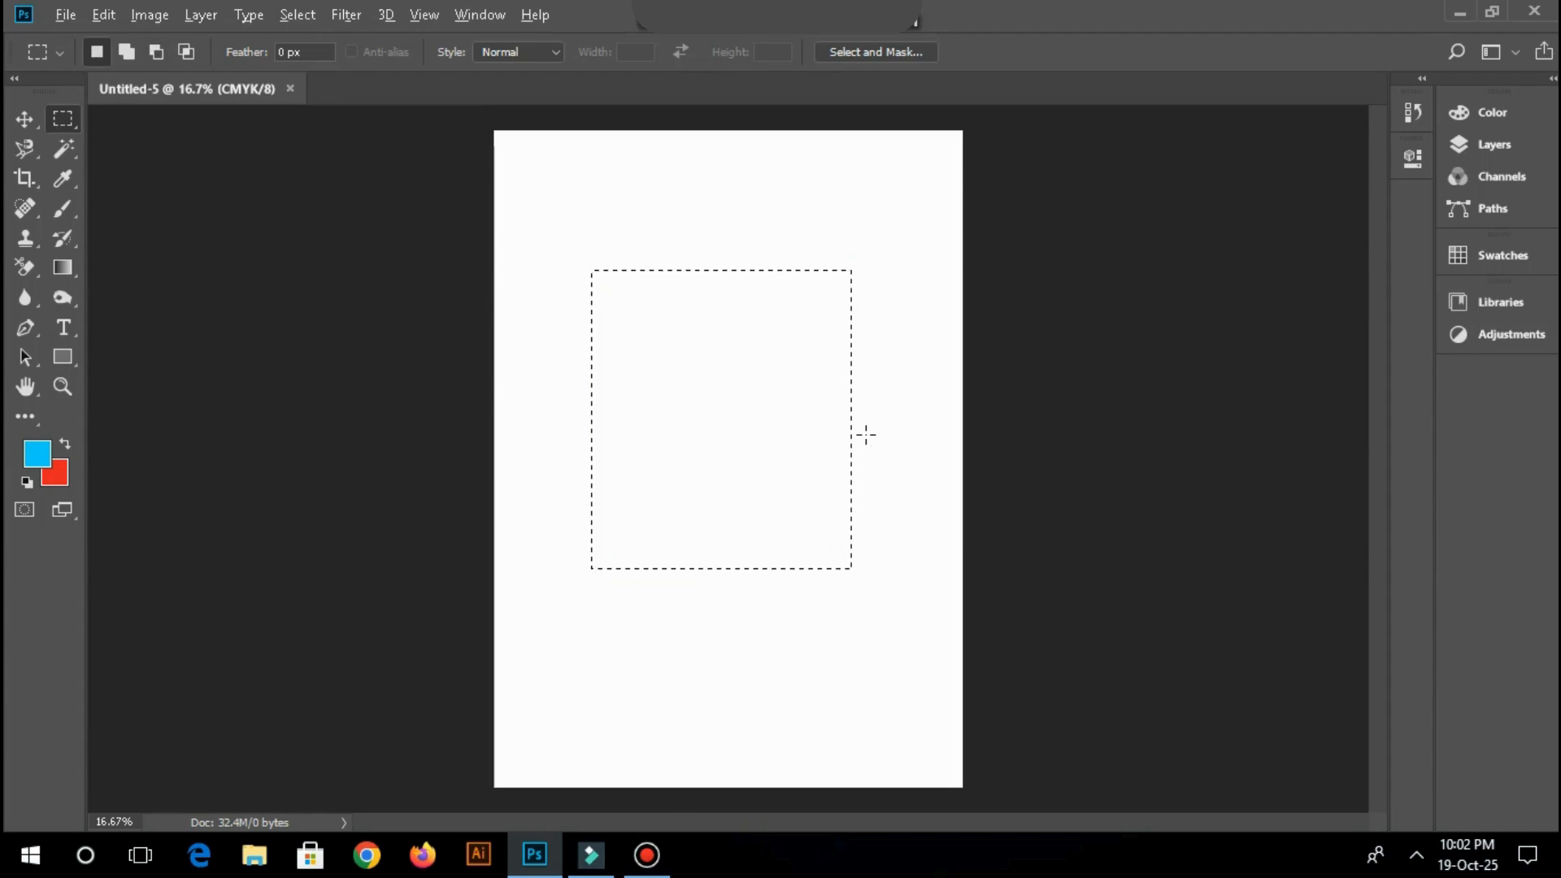
Step: Fill the rectangular selection with the sky-blue foreground color and deselect it
{"action": "key", "text": "alt"}
{"action": "key", "text": "alt+BackSpace"}
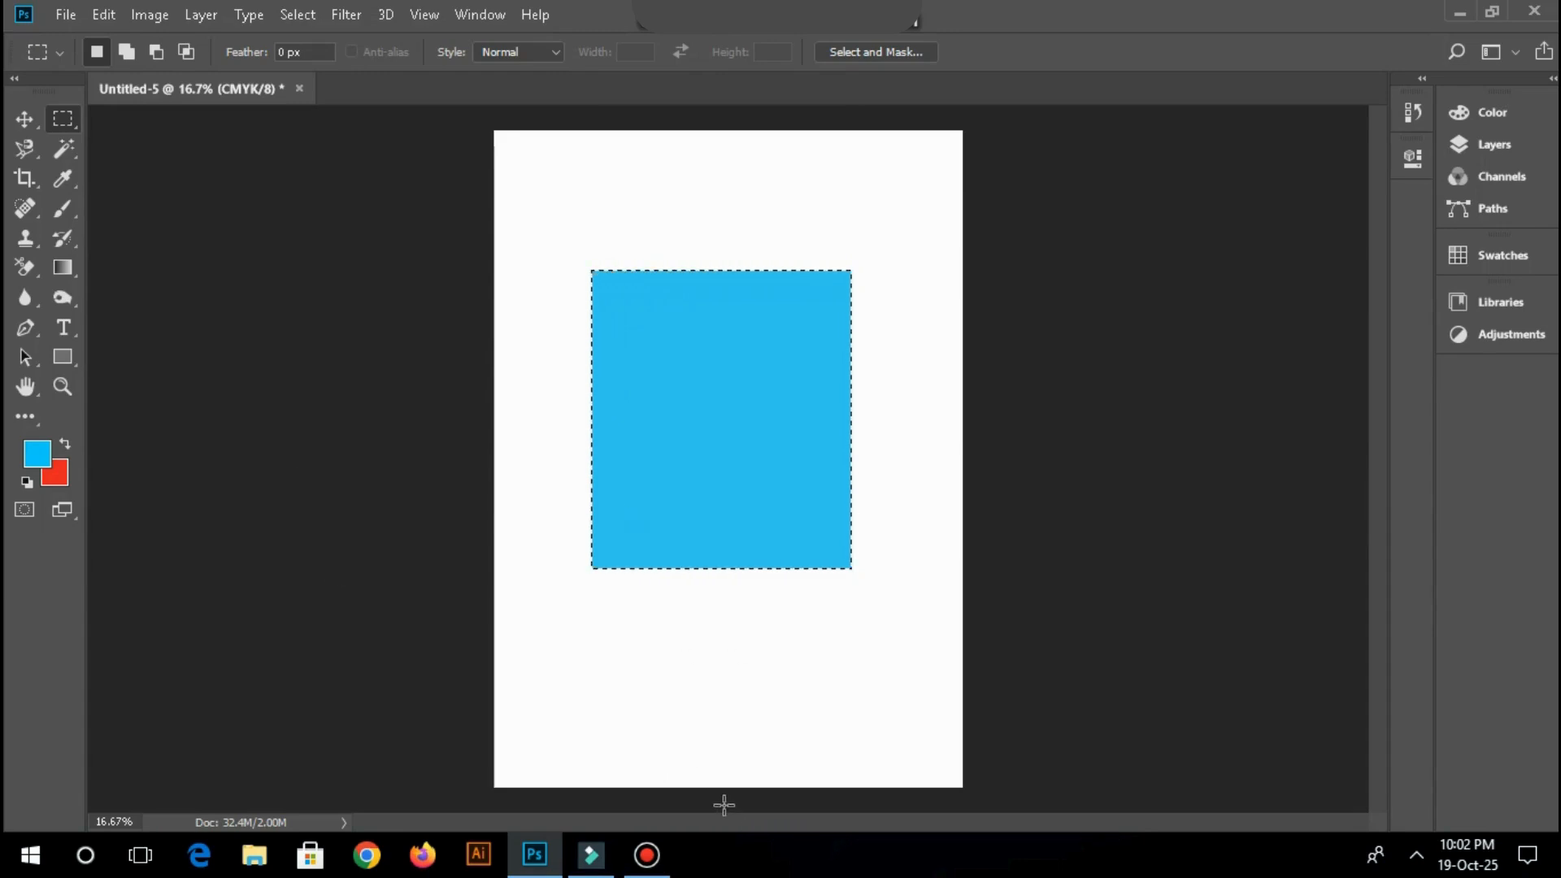
{"action": "key", "text": "ctrl+d"}
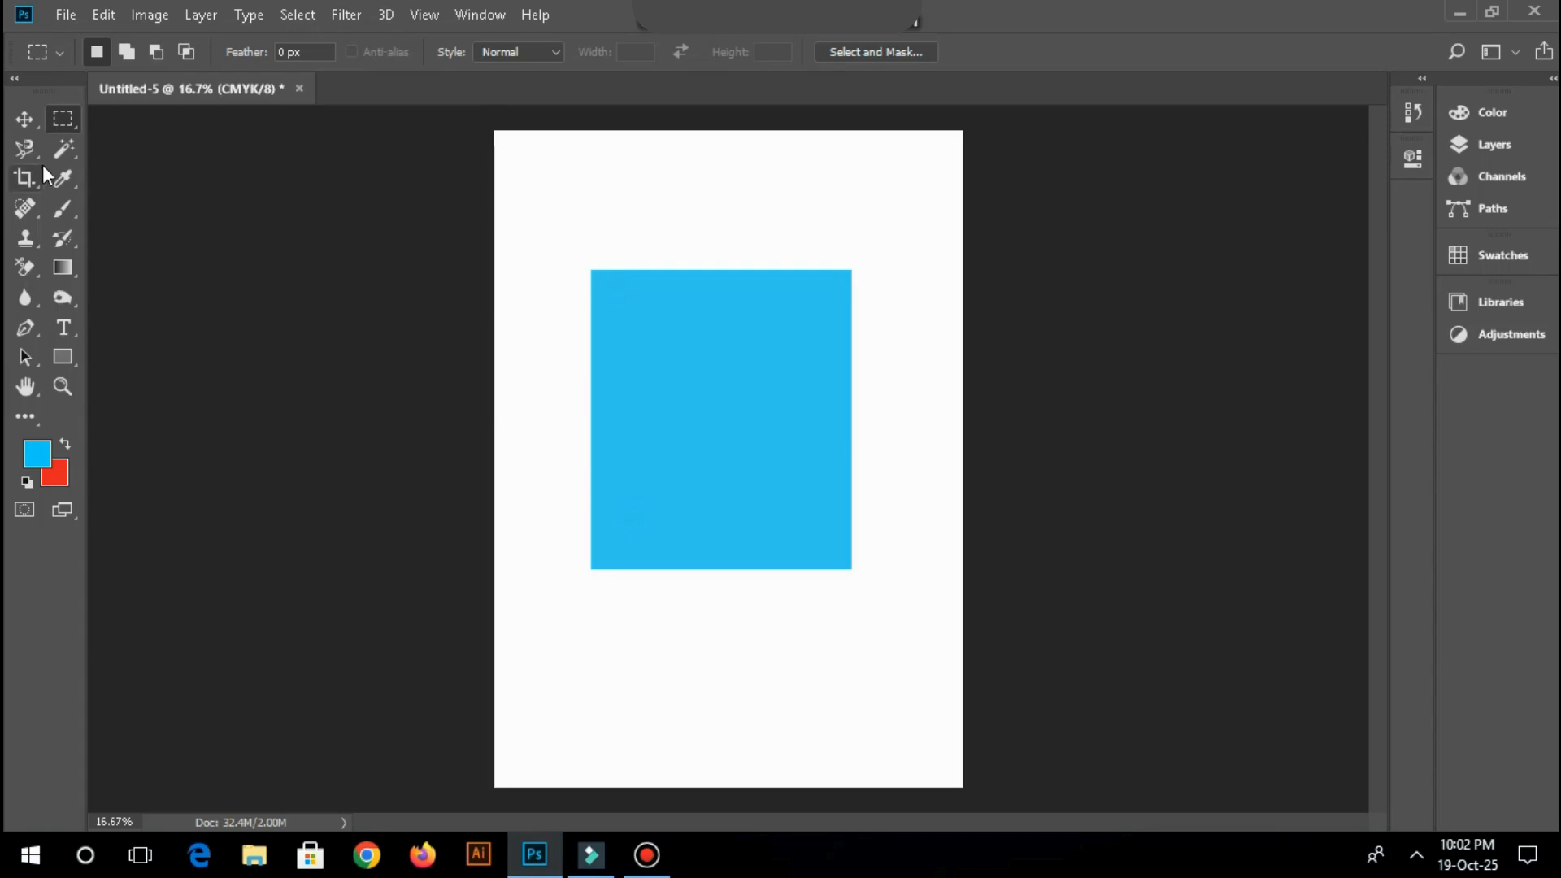
Step: Select a tall ellipse overlapping the blue rectangle's upper edge with the Elliptical Marquee Tool and fill it with the red background color
{"action": "left_click", "coordinate": [56, 123]}
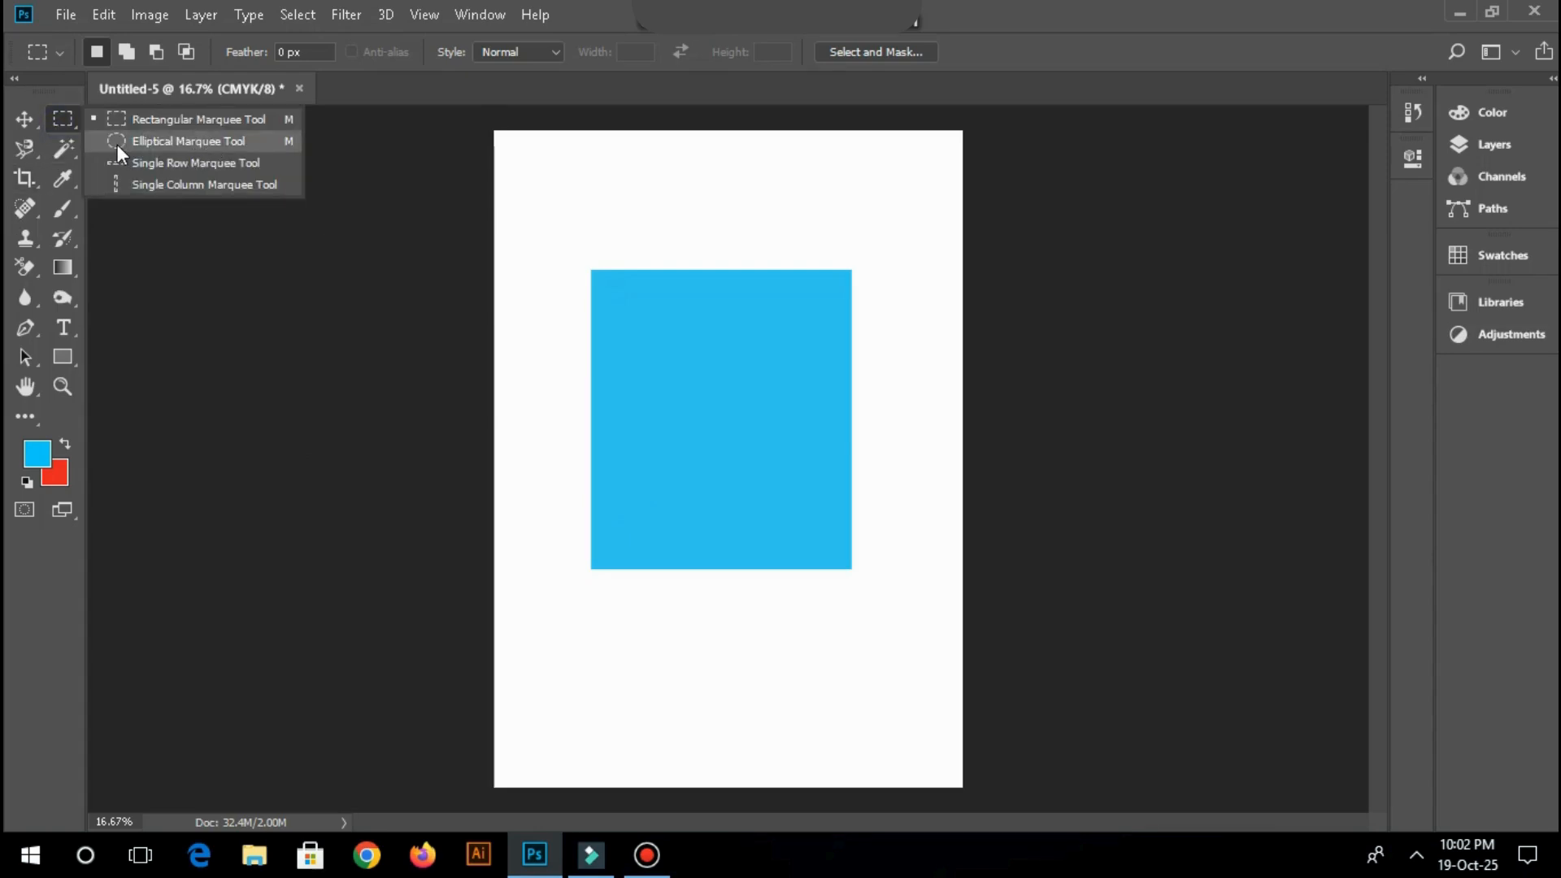
{"action": "left_click", "coordinate": [158, 144]}
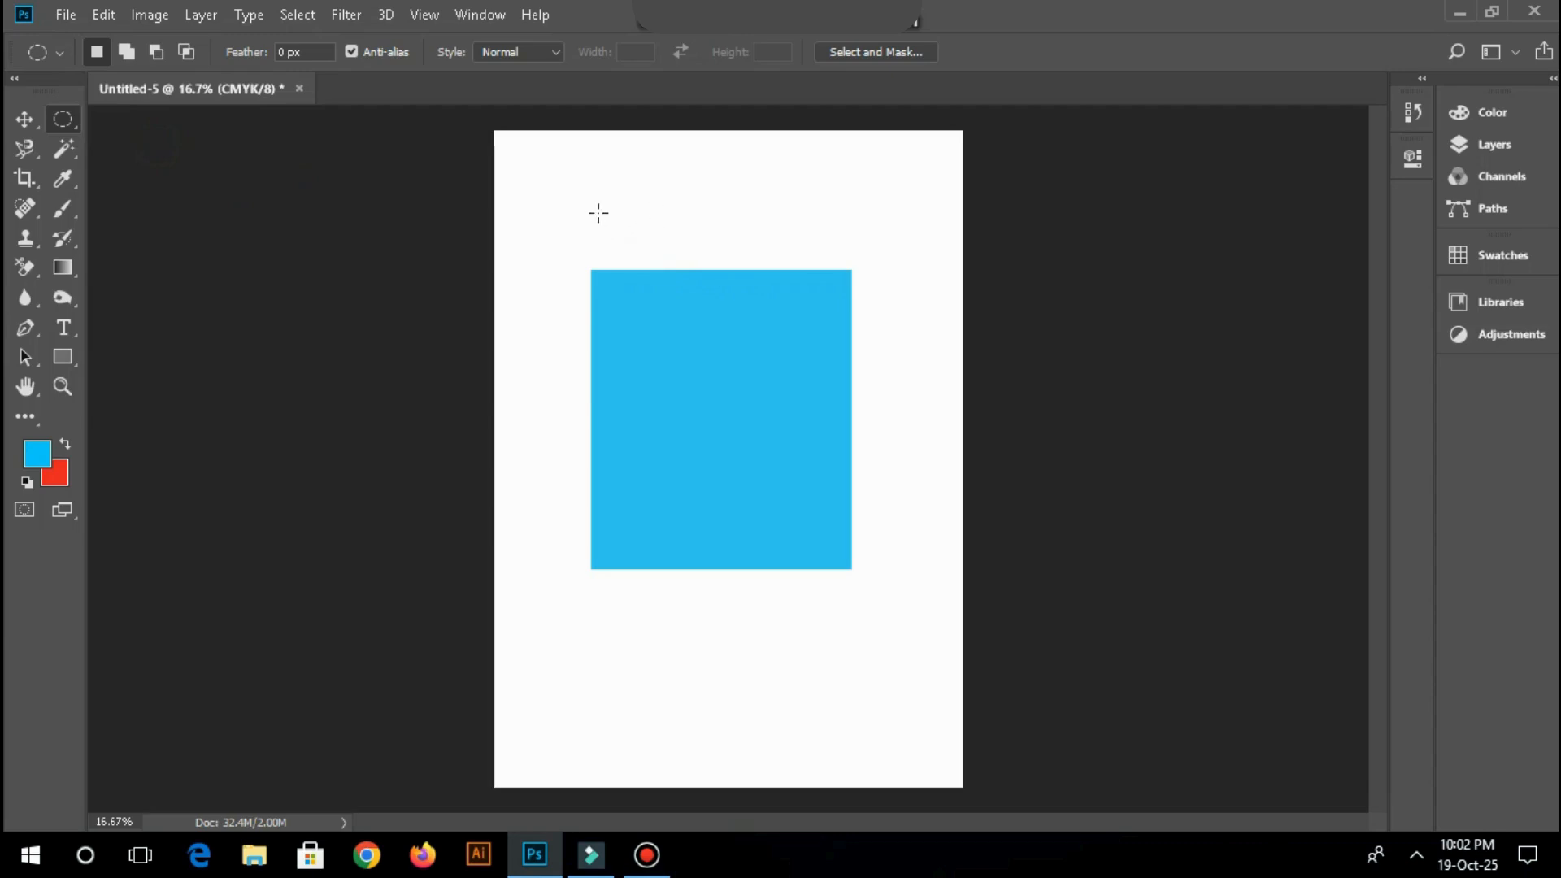
{"action": "mouse_move", "coordinate": [634, 204]}
{"action": "left_mouse_down"}
{"action": "mouse_move", "coordinate": [782, 394]}
{"action": "mouse_move", "coordinate": [814, 351]}
{"action": "mouse_move", "coordinate": [827, 418]}
{"action": "mouse_move", "coordinate": [904, 340]}
{"action": "mouse_move", "coordinate": [799, 472]}
{"action": "mouse_move", "coordinate": [549, 392]}
{"action": "mouse_move", "coordinate": [787, 481]}
{"action": "mouse_move", "coordinate": [842, 364]}
{"action": "mouse_move", "coordinate": [754, 439]}
{"action": "left_mouse_up"}
{"action": "key", "text": "ctrl+BackSpace"}
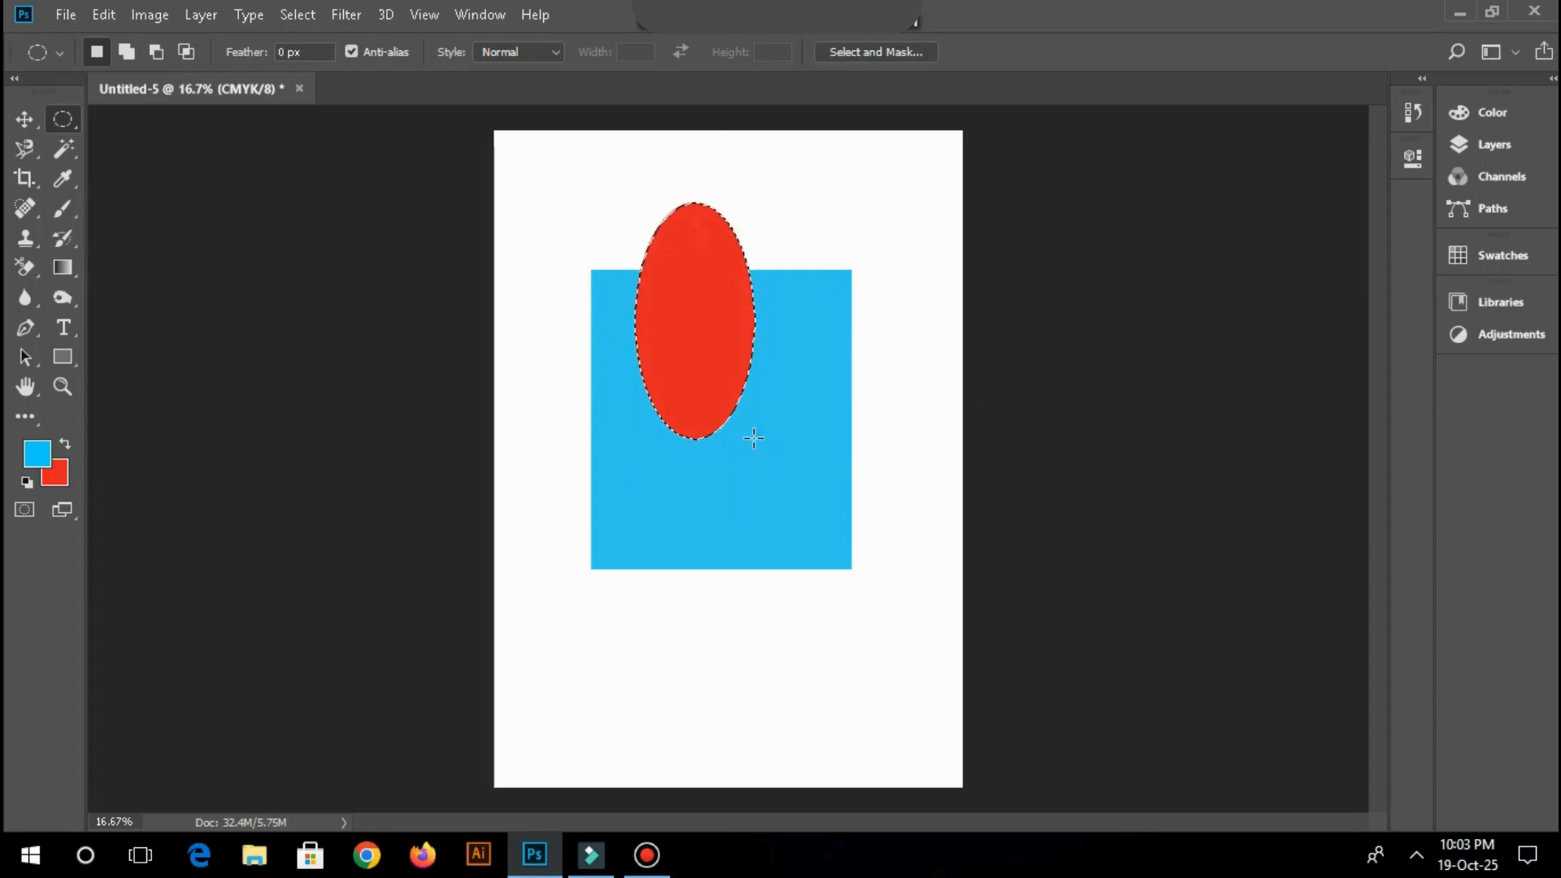
Step: Select a narrower tall ellipse overlapping the blue rectangle's right edge and fill it with the sky-blue foreground color
{"action": "left_click_drag", "start_coordinate": [822, 287], "coordinate": [913, 513]}
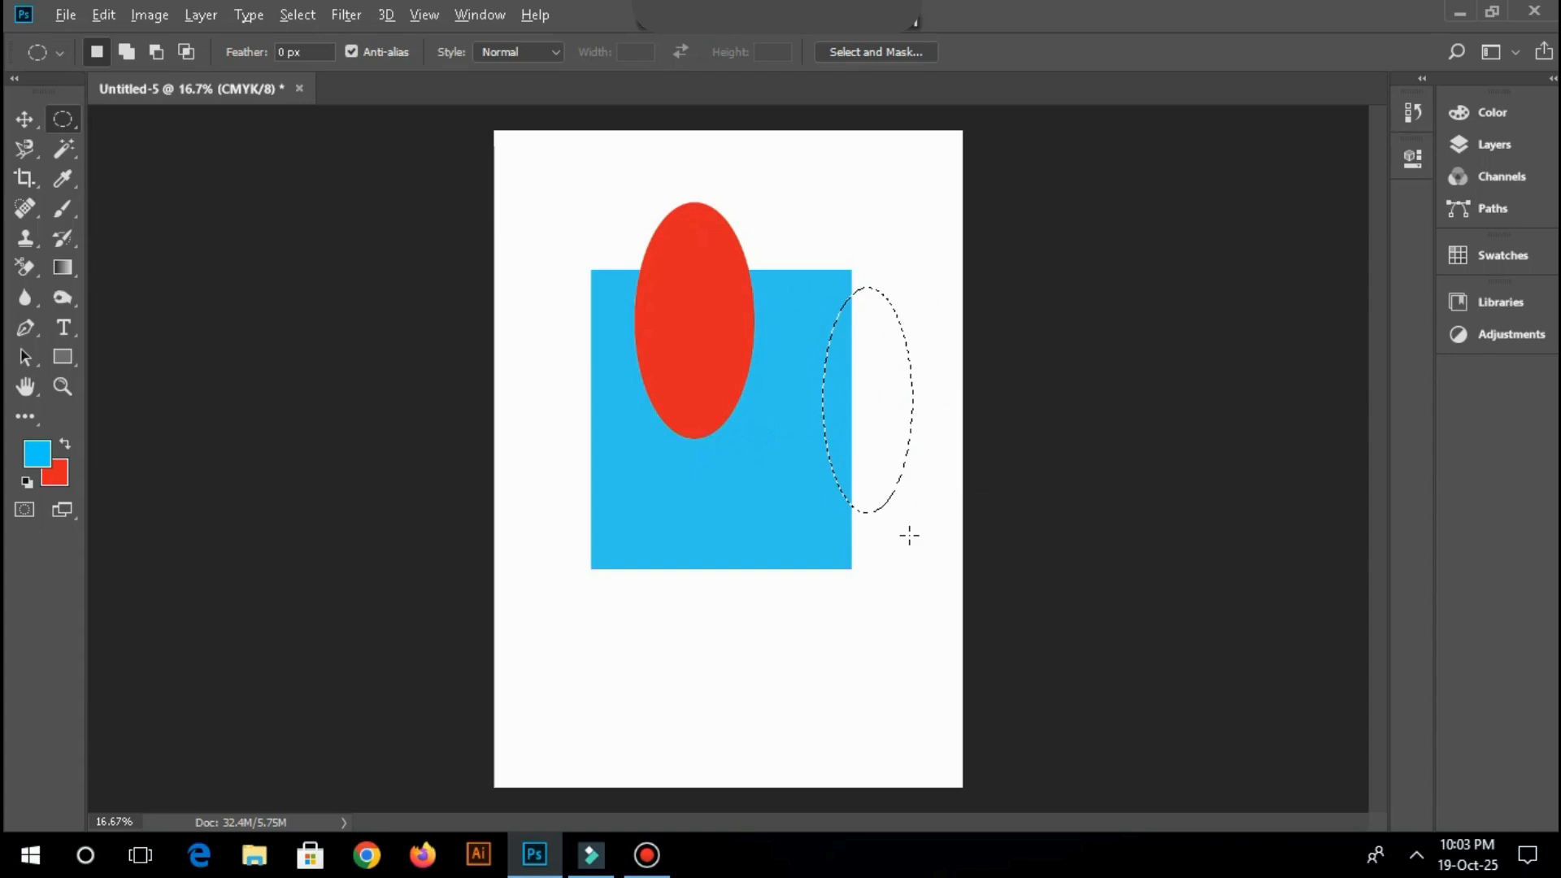
{"action": "key", "text": "alt+BackSpace"}
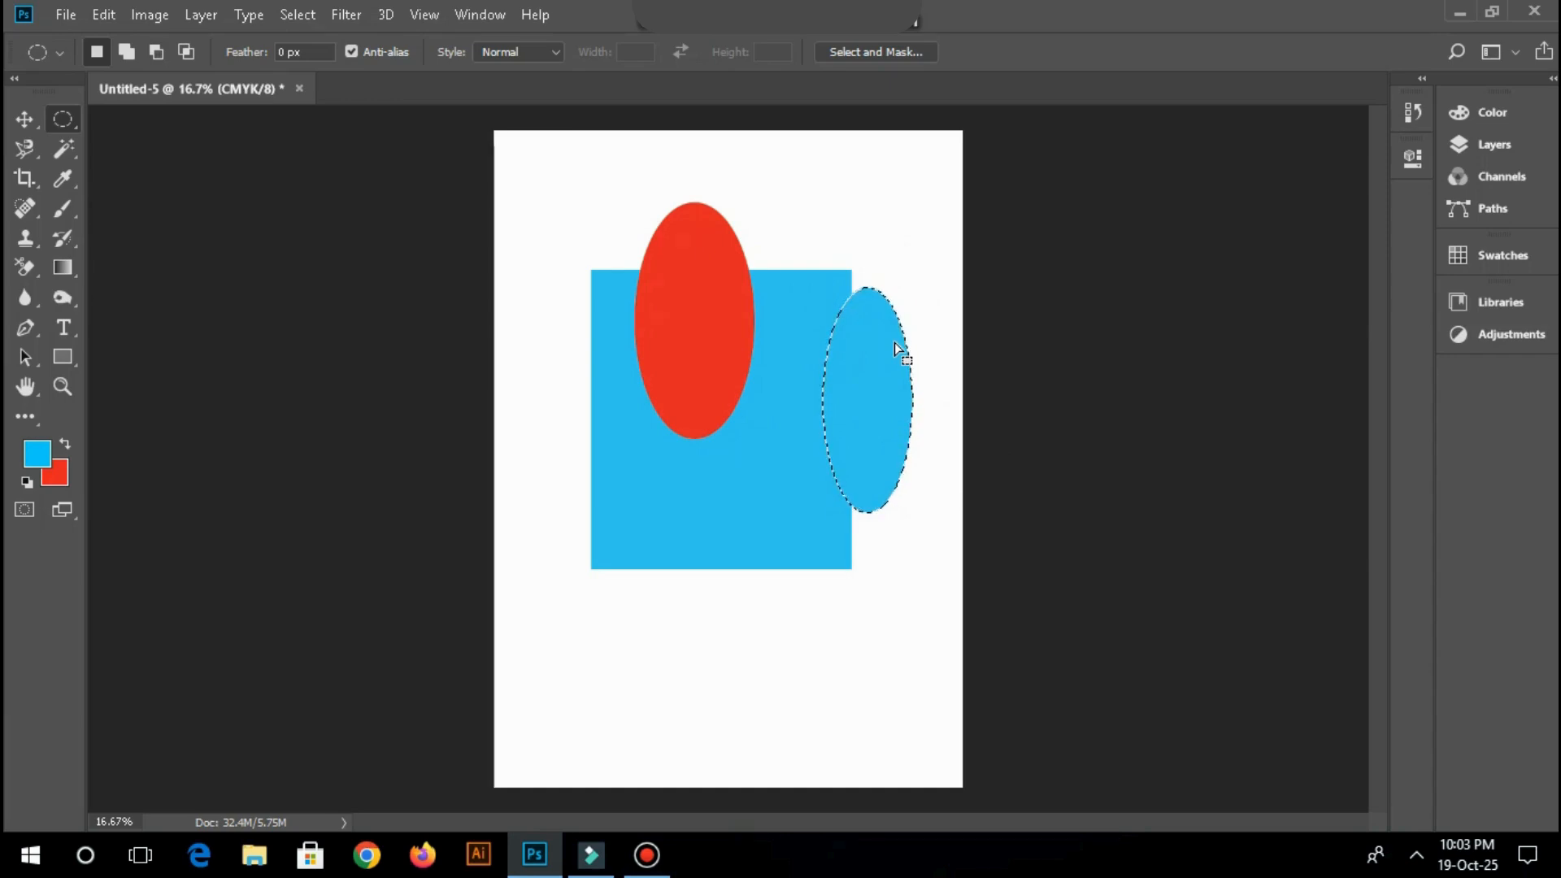
Step: Practise deselecting the blue ellipse, undoing the first two deselections and finally clearing the selection
{"action": "left_click", "coordinate": [826, 233]}
{"action": "key", "text": "ctrl+z"}
{"action": "key", "text": "ctrl+d"}
{"action": "key", "text": "ctrl+z"}
{"action": "right_click", "coordinate": [860, 351]}
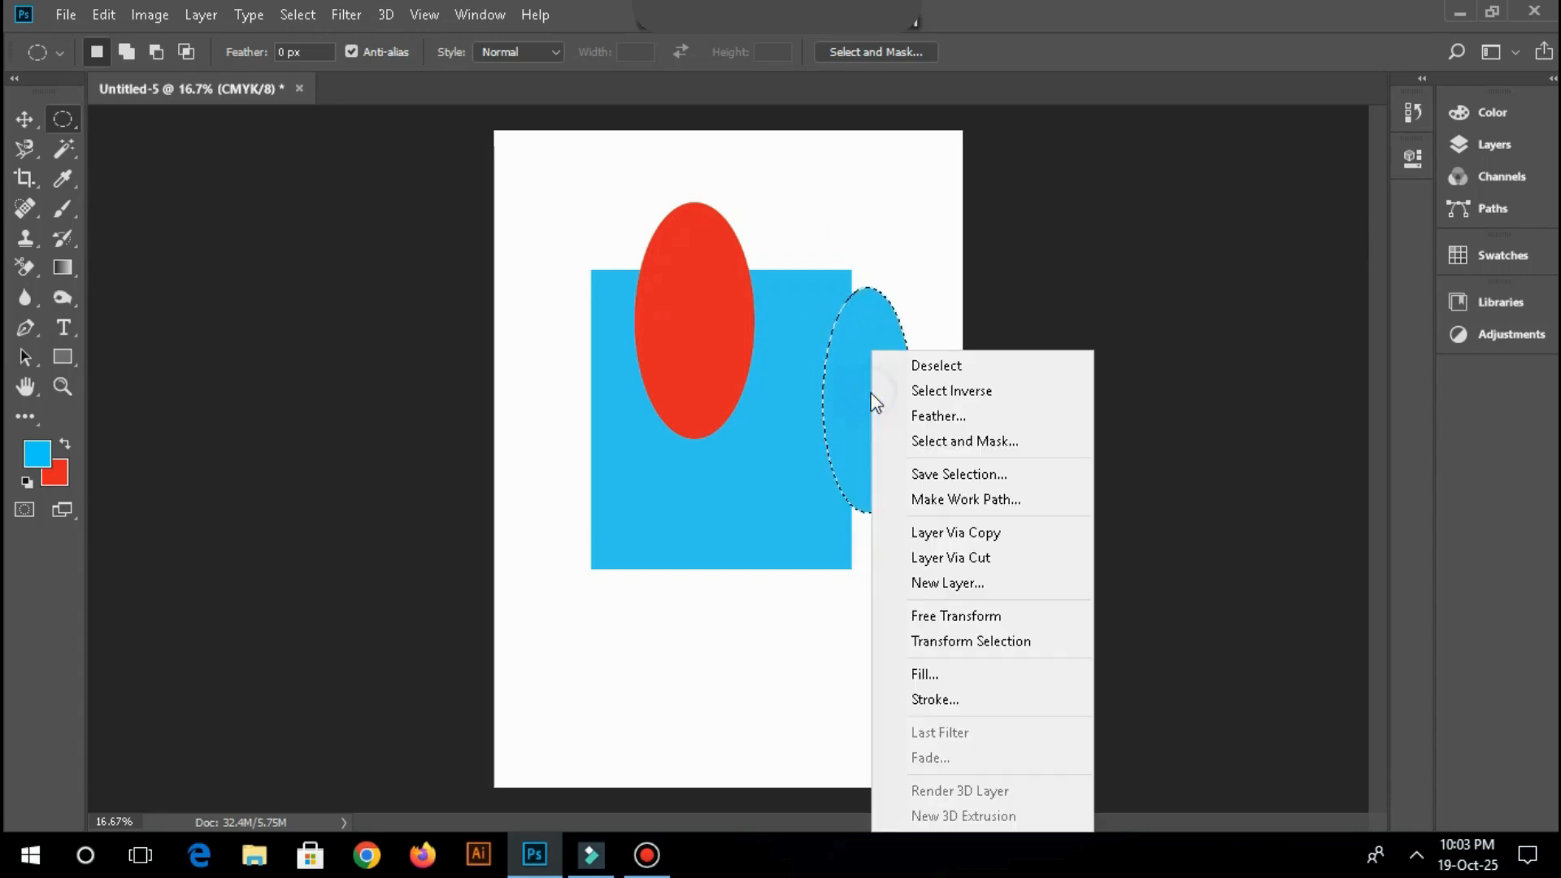
{"action": "left_click", "coordinate": [923, 361]}
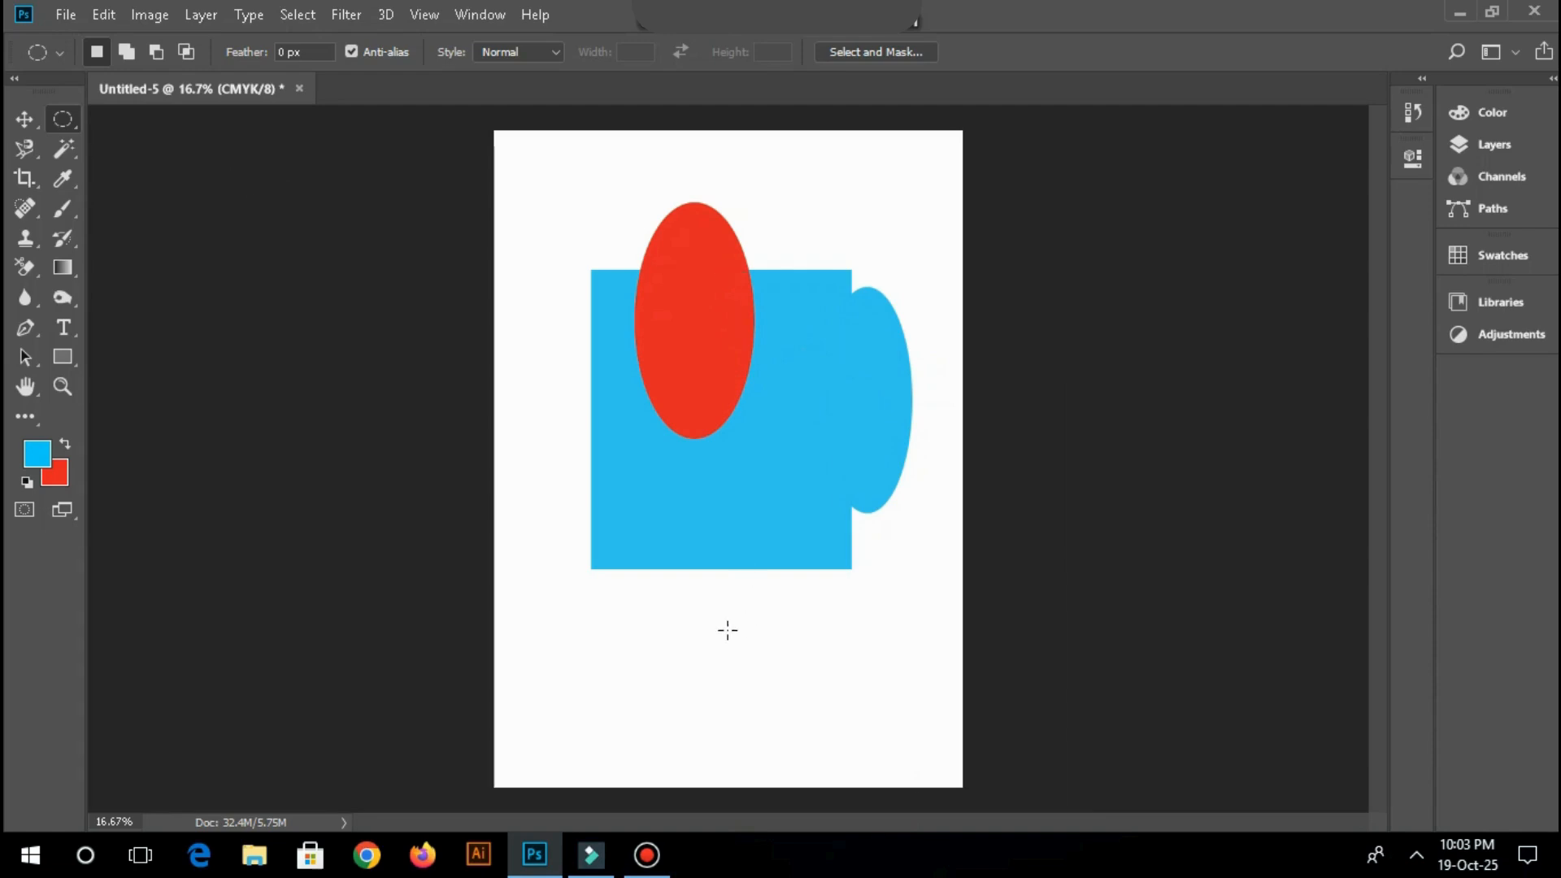
Step: Select a perfect circle below the blue rectangle with the Elliptical Marquee Tool, fill it with the red background color and deselect it
{"action": "right_click", "coordinate": [67, 121]}
{"action": "left_click", "coordinate": [208, 141]}
{"action": "left_click_drag", "start_coordinate": [565, 596], "coordinate": [744, 748]}
{"action": "key", "text": "ctrl+BackSpace"}
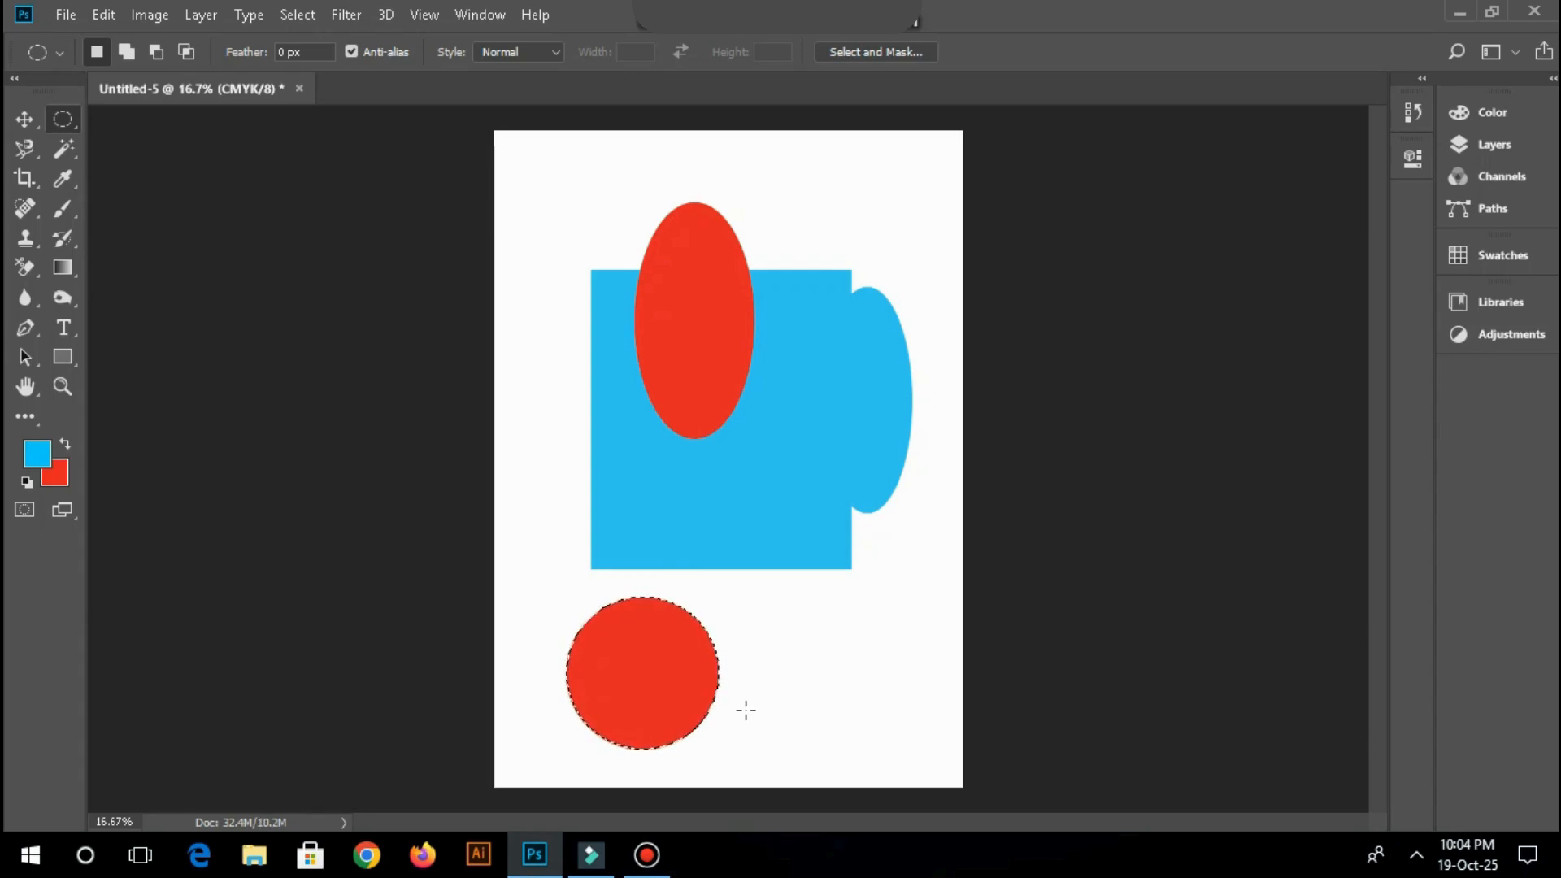
{"action": "key", "text": "ctrl+d"}
Step: Select a single-pixel row across the blue rectangle with the Single Row Marquee Tool, fill it with the red background color and deselect it
{"action": "right_click", "coordinate": [73, 121]}
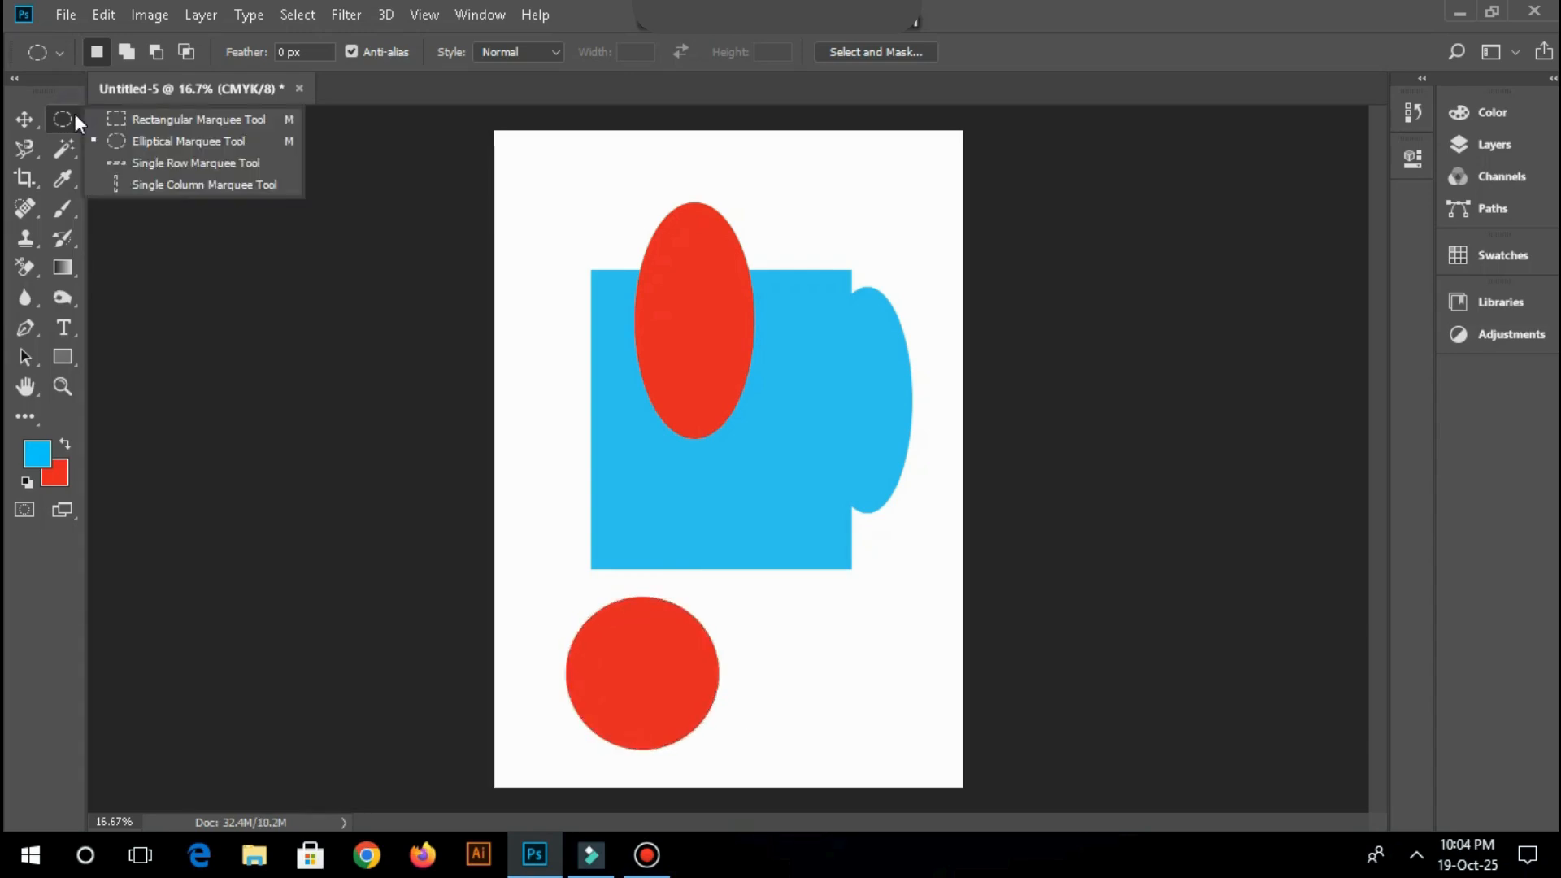
{"action": "left_click", "coordinate": [178, 164]}
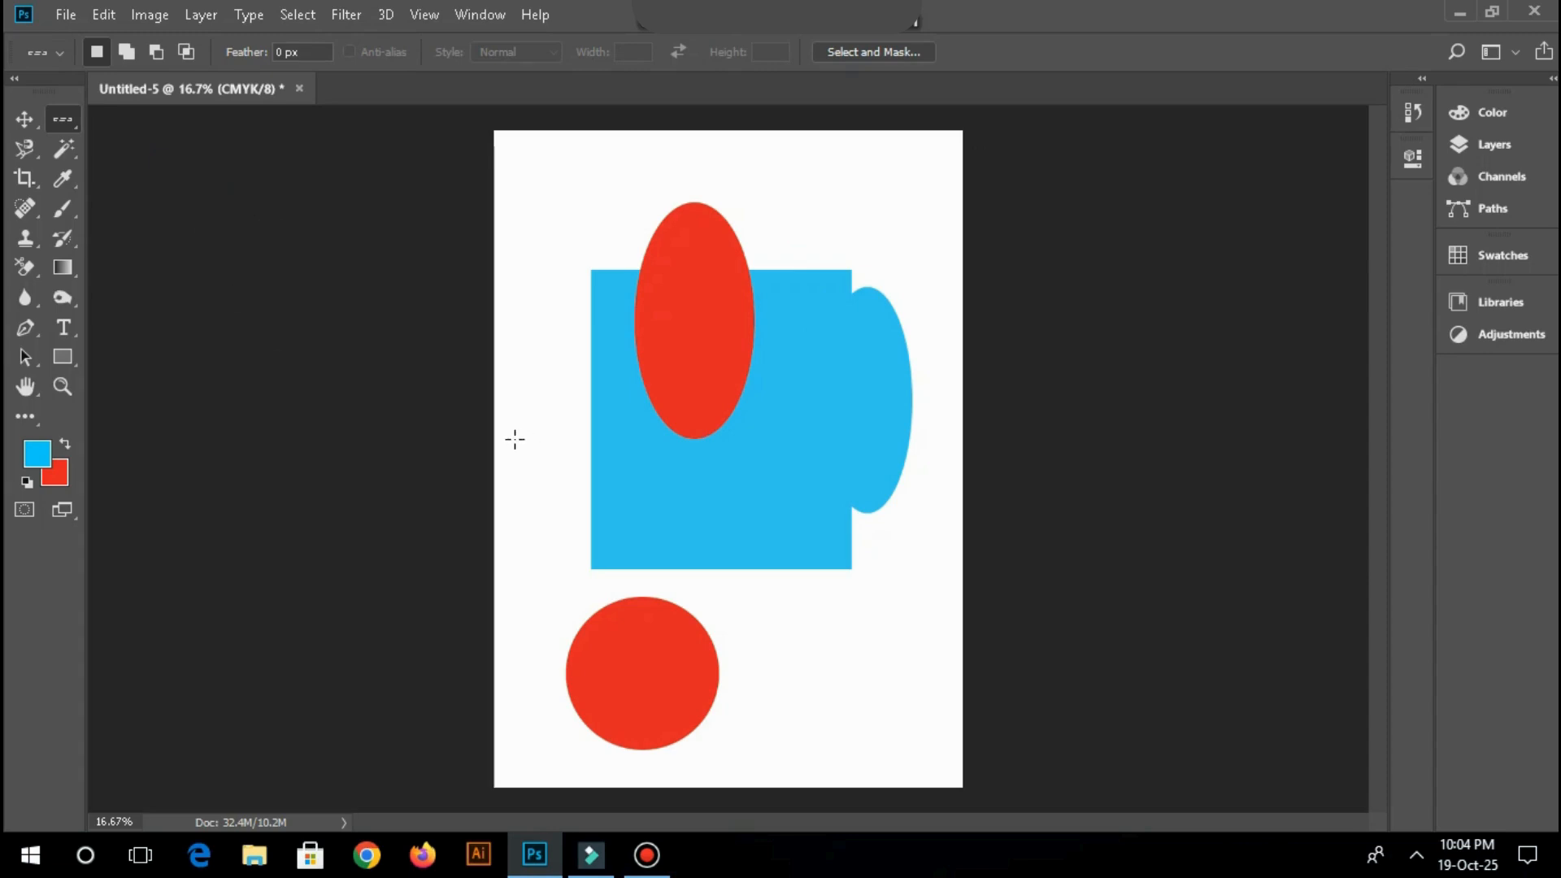
{"action": "left_click", "coordinate": [494, 460]}
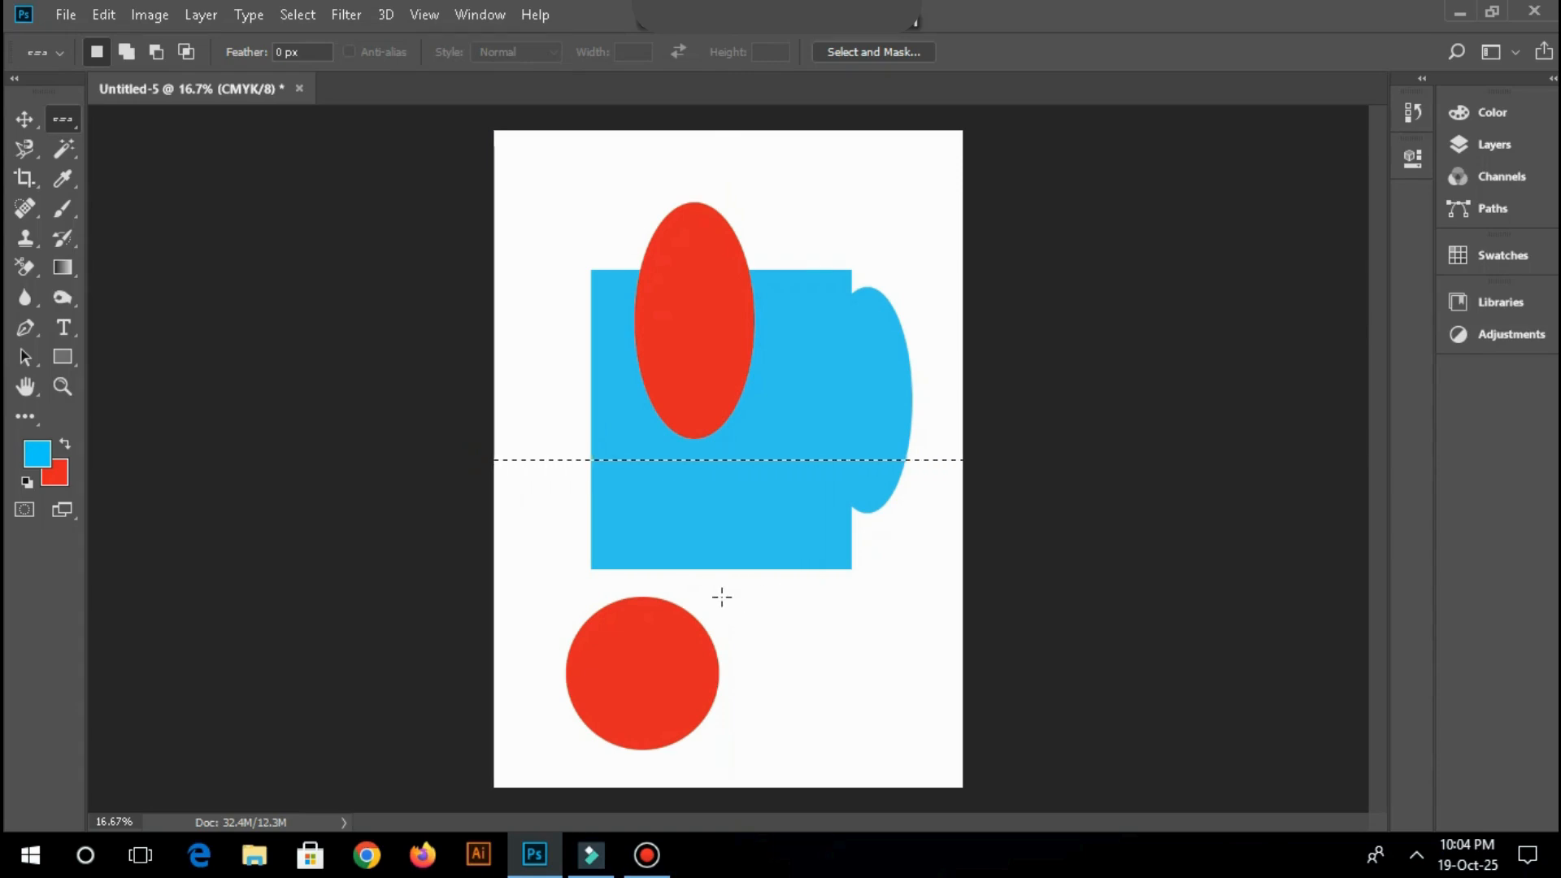
{"action": "key", "text": "ctrl+d"}
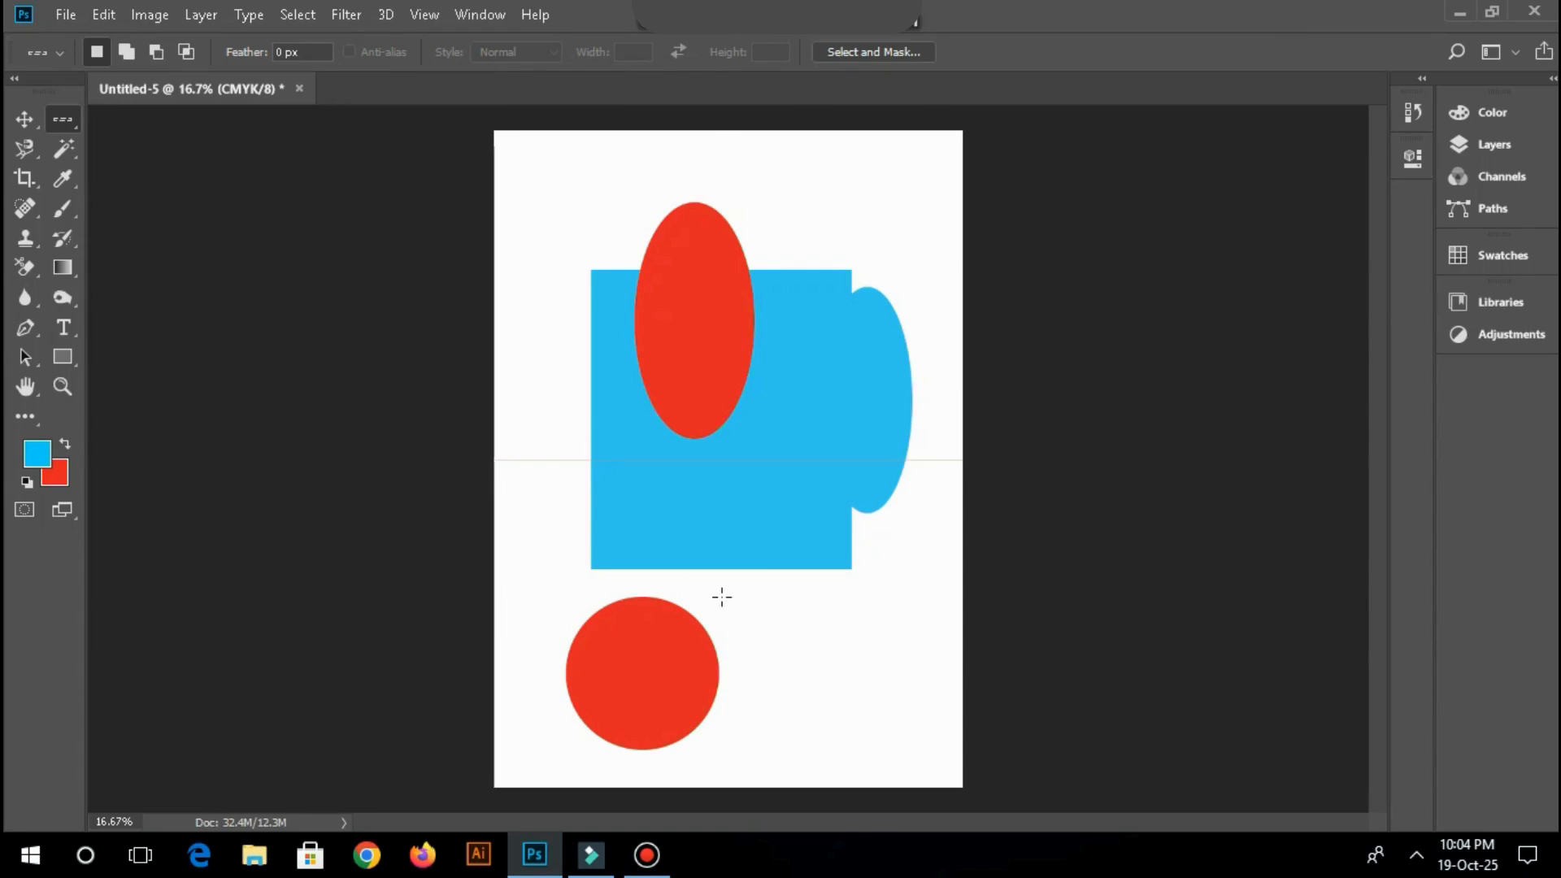
{"action": "key", "text": "ctrl+plus"}
{"action": "key", "text": "ctrl+plus"}
{"action": "key", "text": "ctrl+plus"}
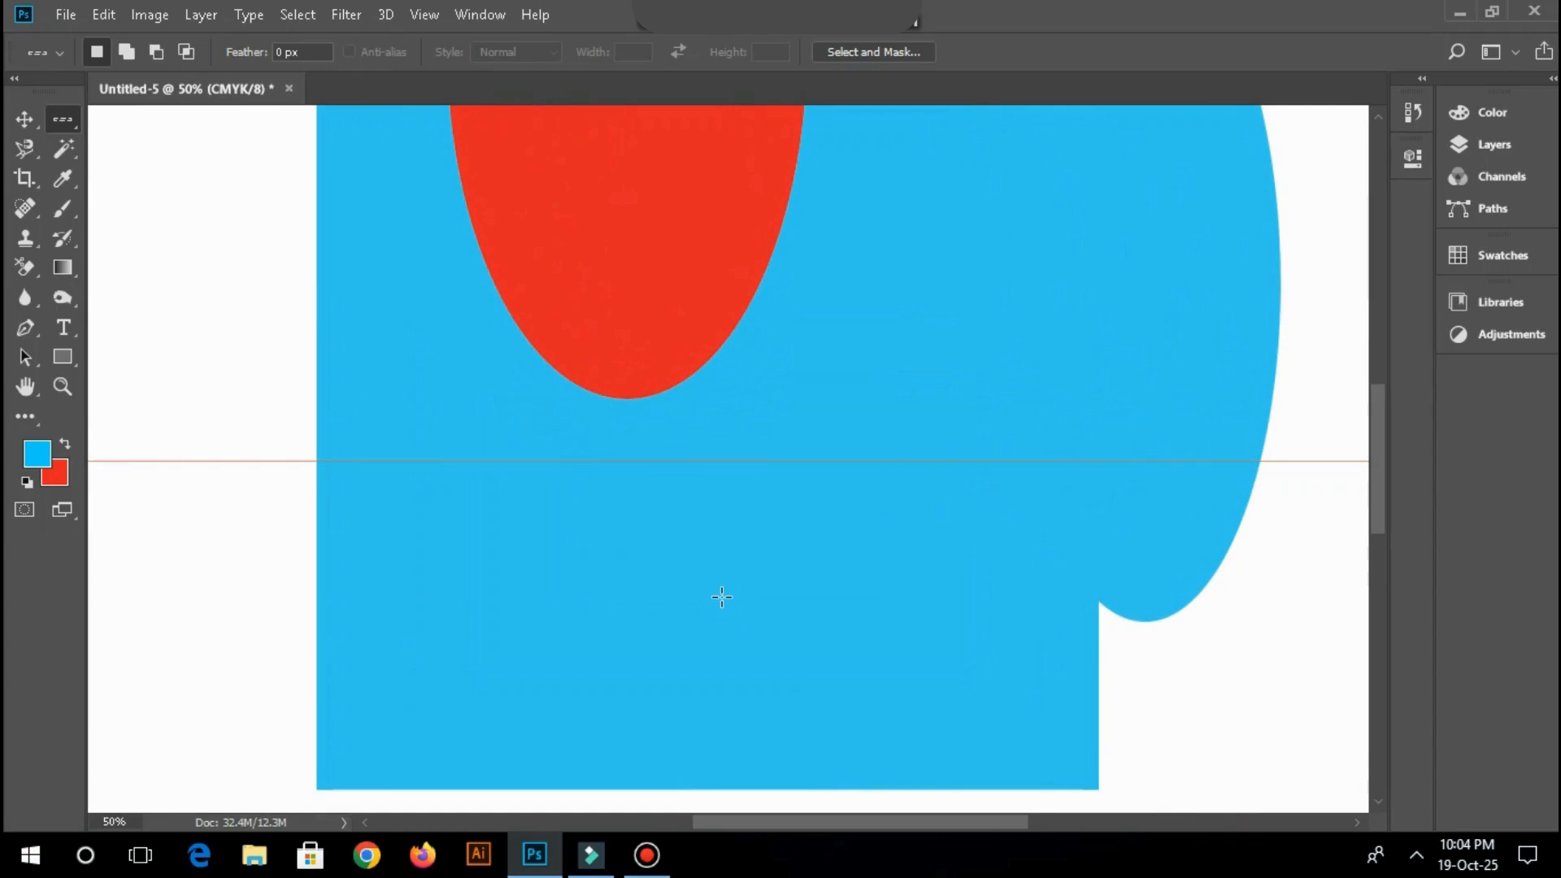
{"action": "key", "text": "ctrl+minus"}
{"action": "key", "text": "ctrl+minus"}
{"action": "key", "text": "ctrl+minus"}
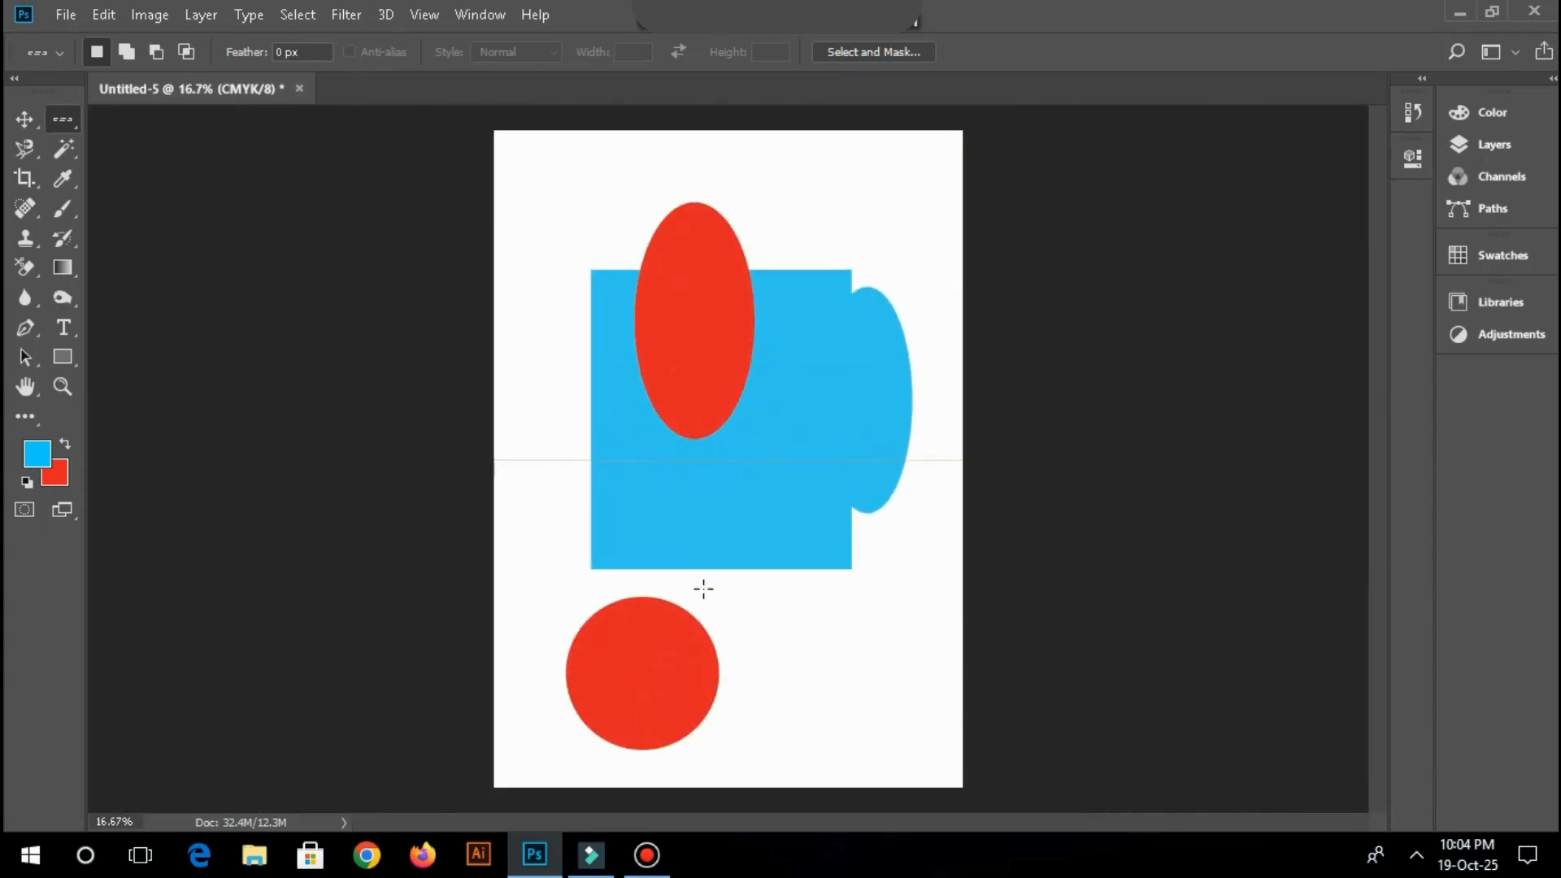
Step: Select a single-pixel column just beyond the red ellipse with the Single Column Marquee Tool, fill it with the red background color and deselect it
{"action": "left_click", "coordinate": [62, 115]}
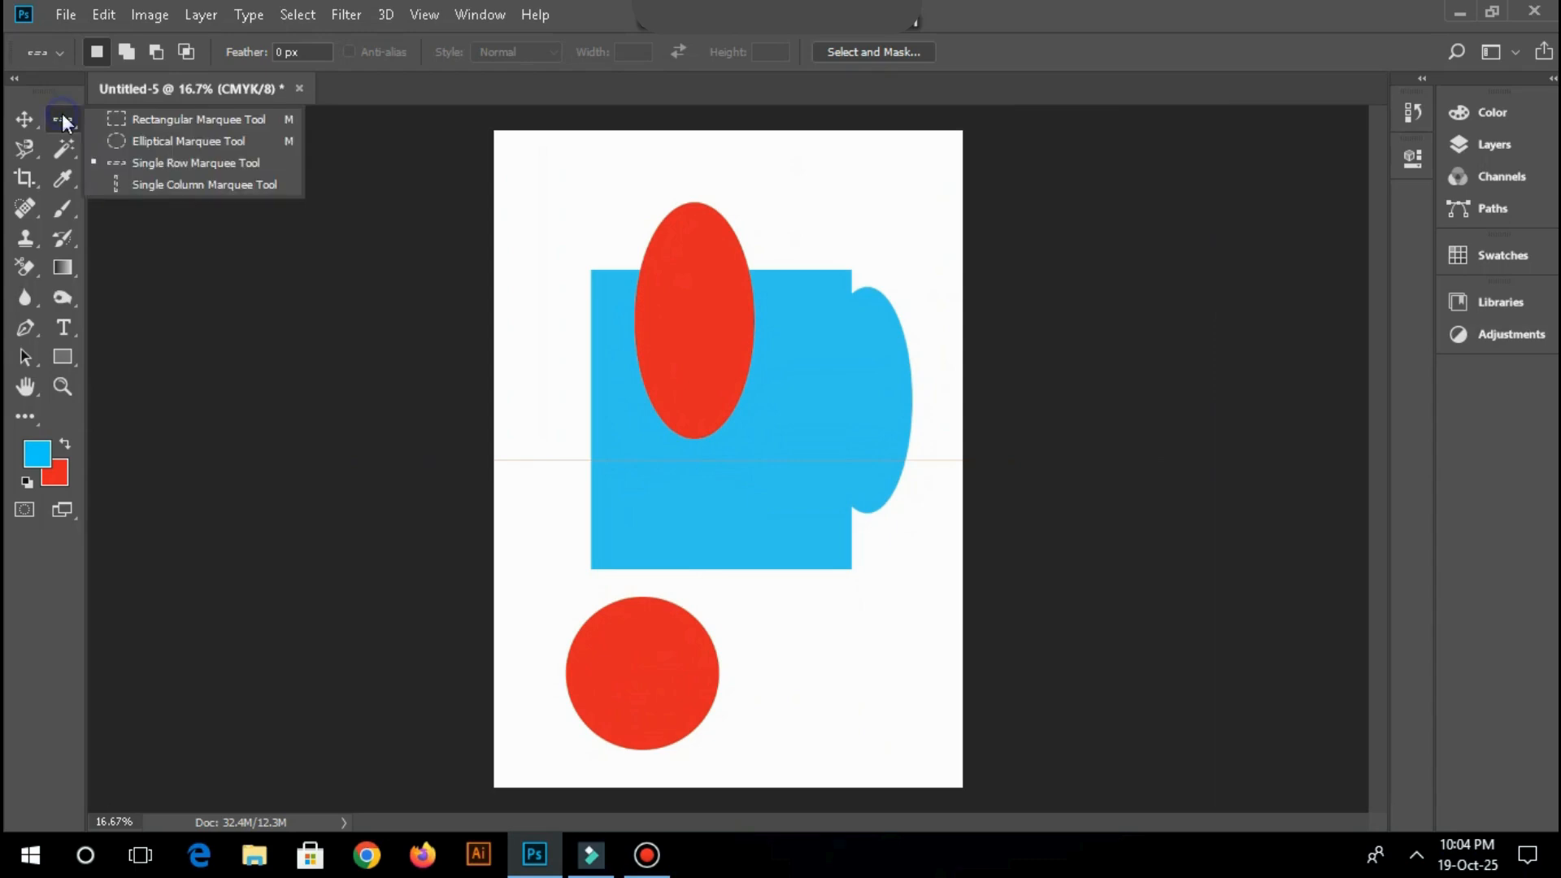
{"action": "left_click", "coordinate": [159, 185]}
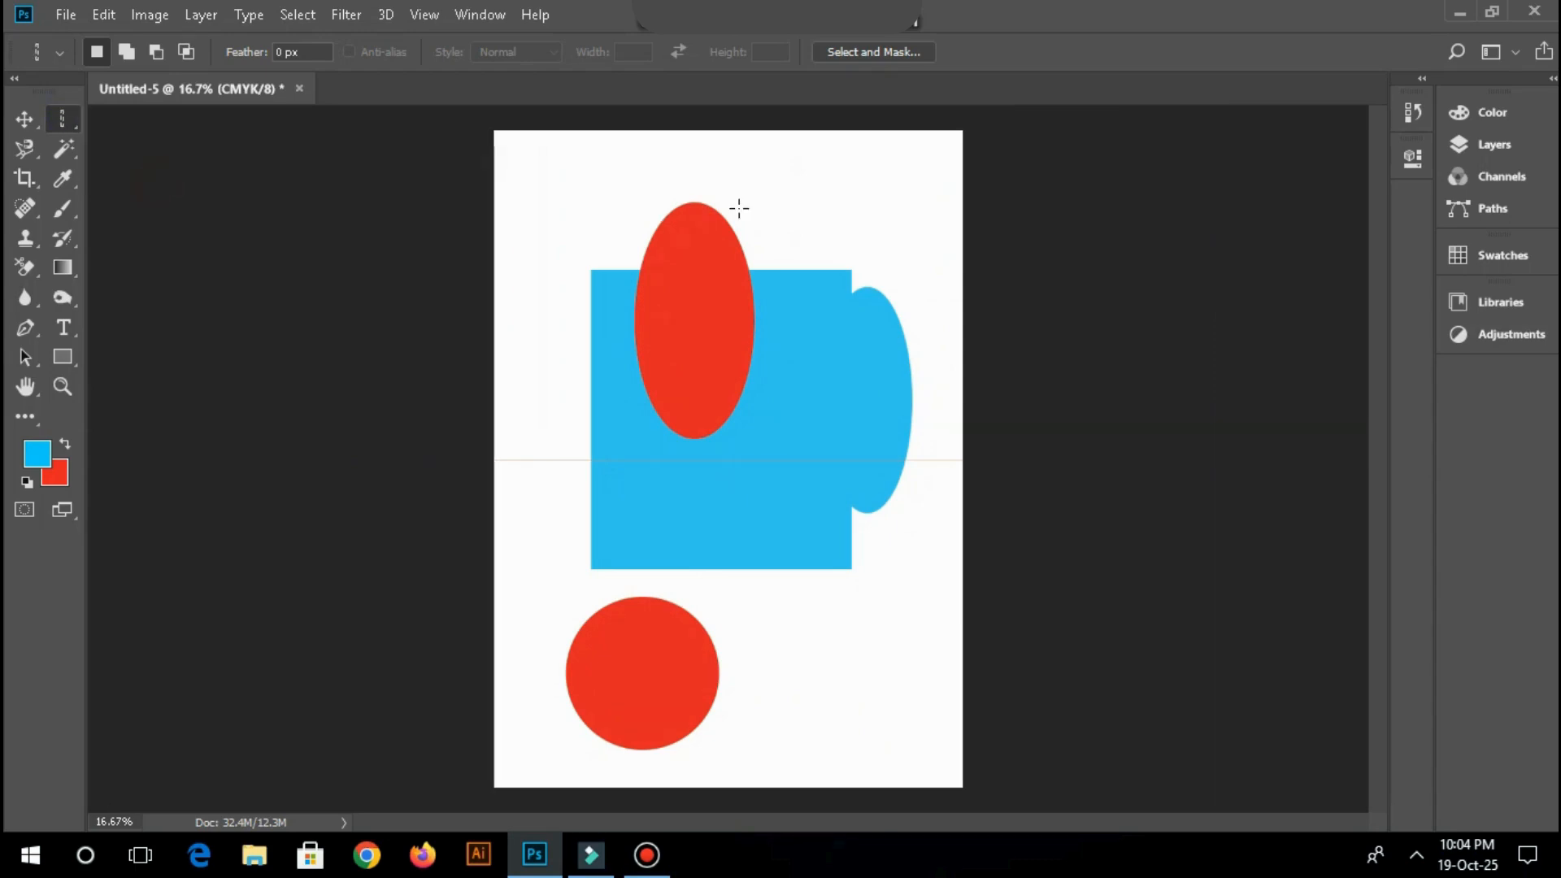
{"action": "left_click", "coordinate": [765, 163]}
{"action": "key", "text": "ctrl+d"}
{"action": "key", "text": "ctrl+plus"}
{"action": "key", "text": "ctrl+plus"}
{"action": "key", "text": "ctrl+plus"}
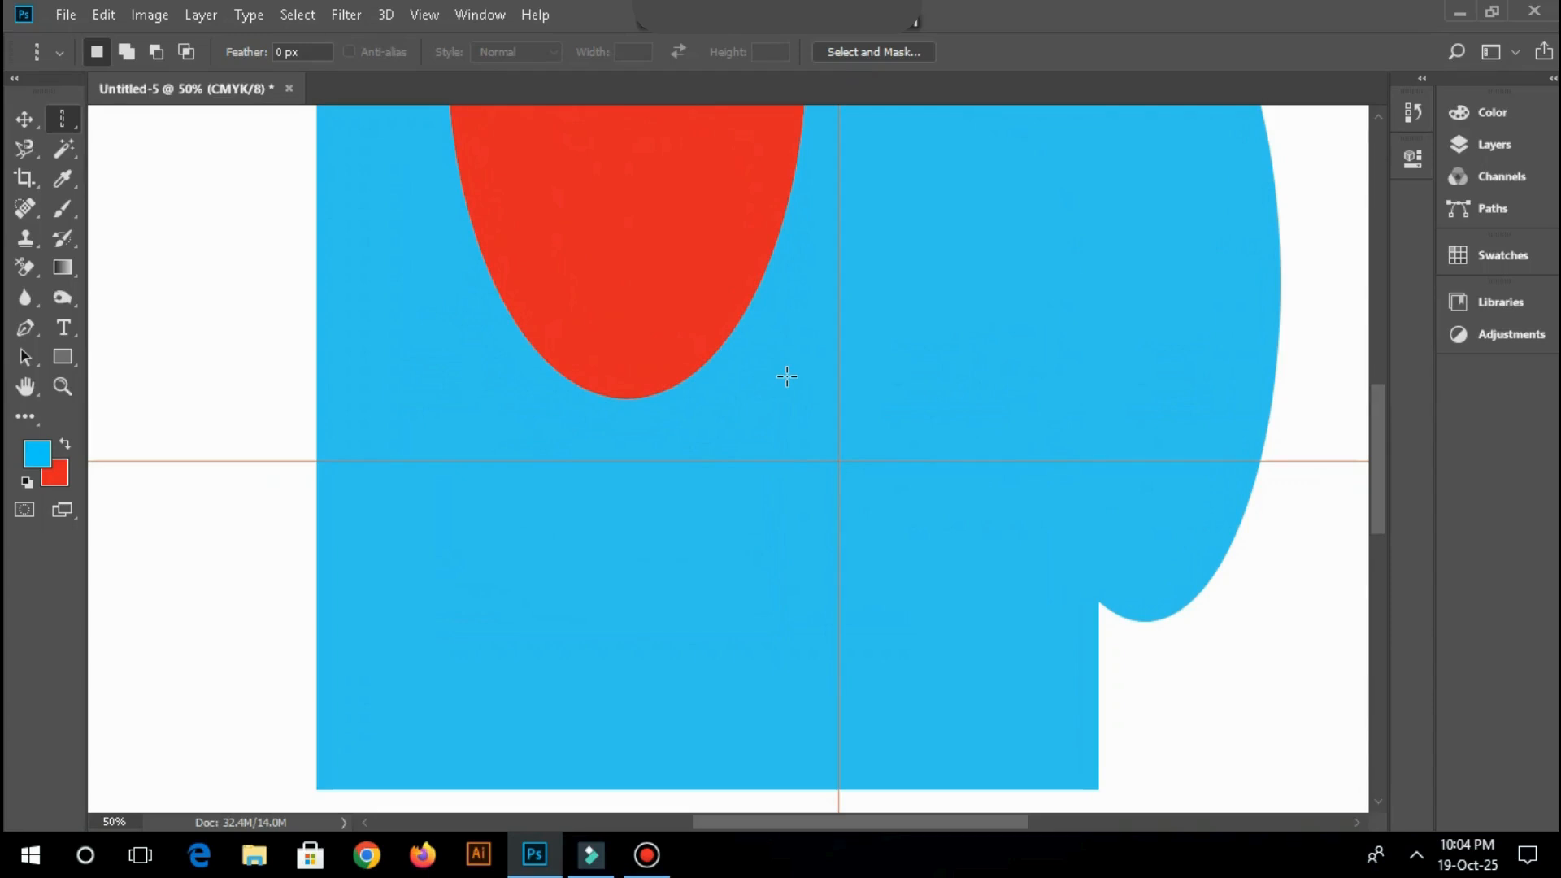
{"action": "key", "text": "ctrl+minus"}
{"action": "key", "text": "ctrl+minus"}
{"action": "key", "text": "ctrl+minus"}
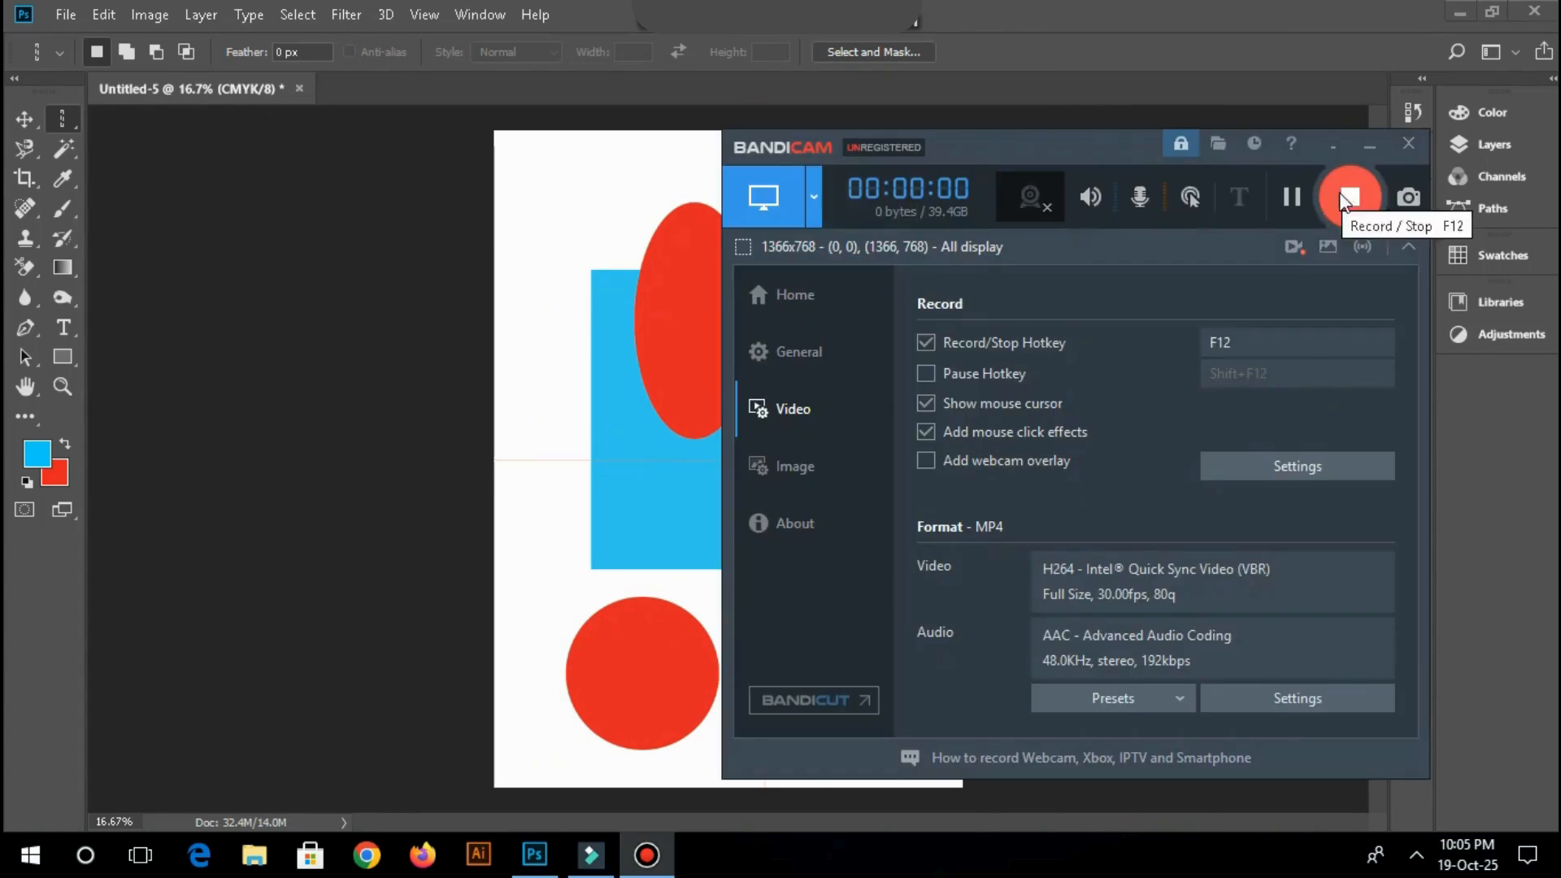
{"action": "left_click", "coordinate": [1365, 150]}
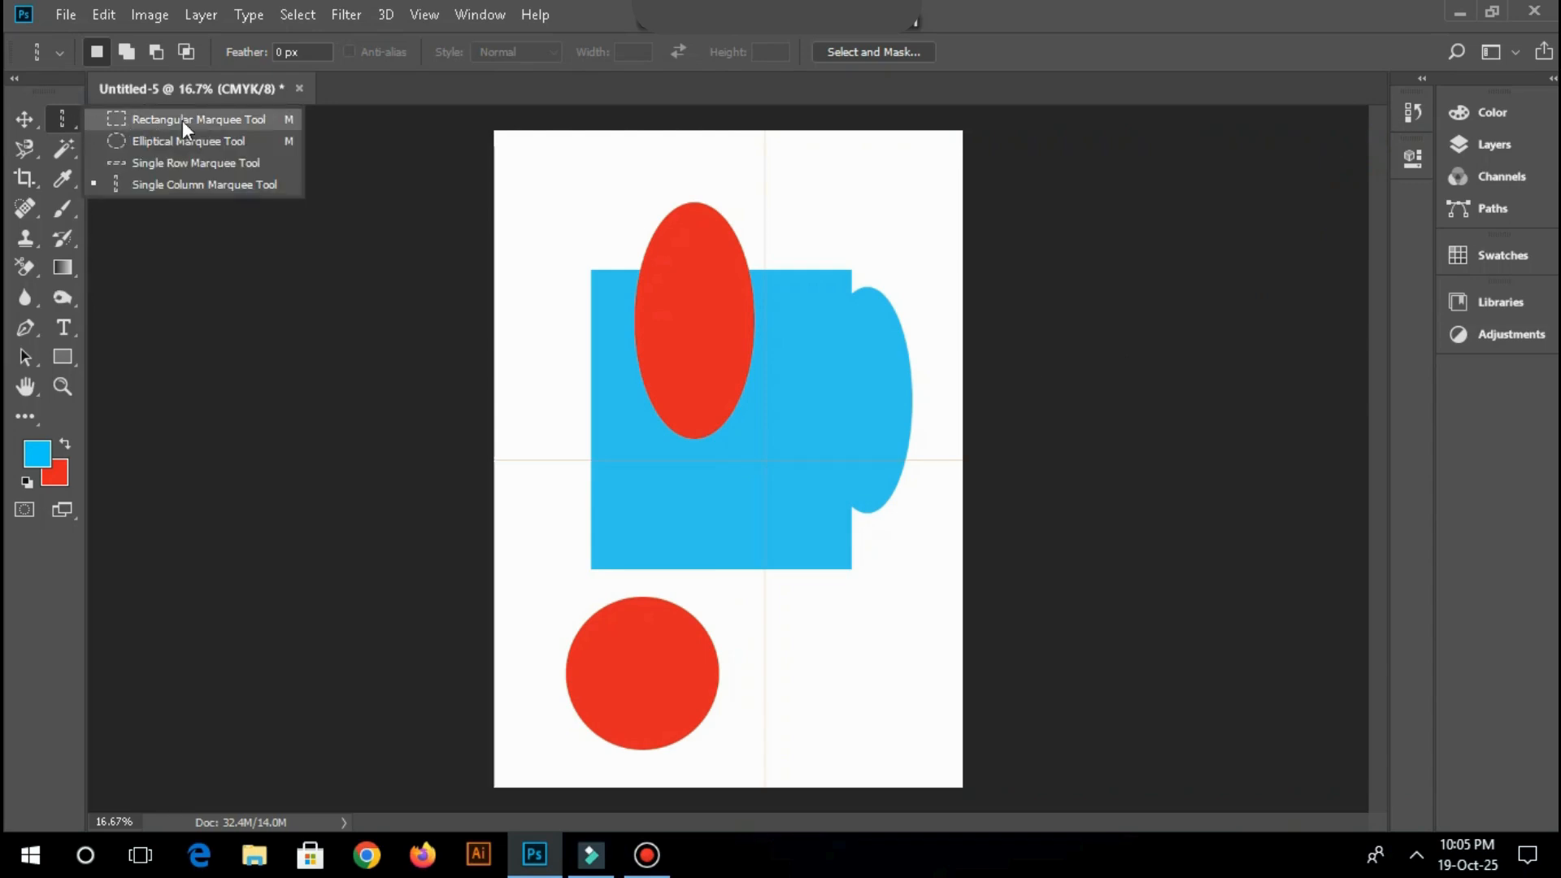
Step: Select a tall rectangle over the blue rectangle's right edge with the Rectangular Marquee Tool and add a second rectangle around the protruding blue ellipse
{"action": "left_click", "coordinate": [231, 118]}
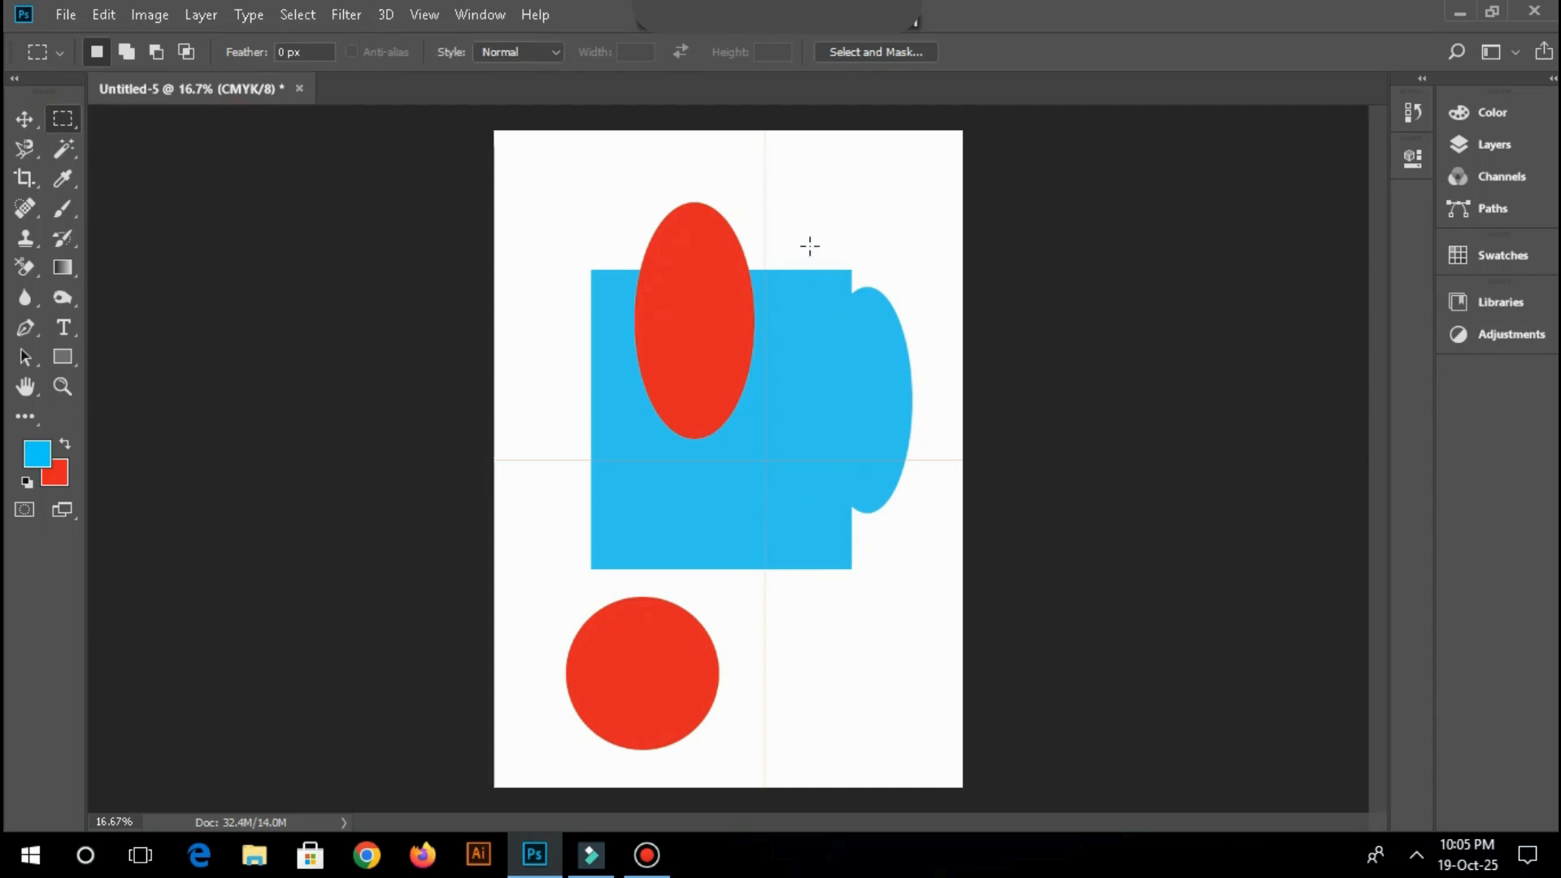
{"action": "left_click_drag", "start_coordinate": [783, 248], "coordinate": [887, 616]}
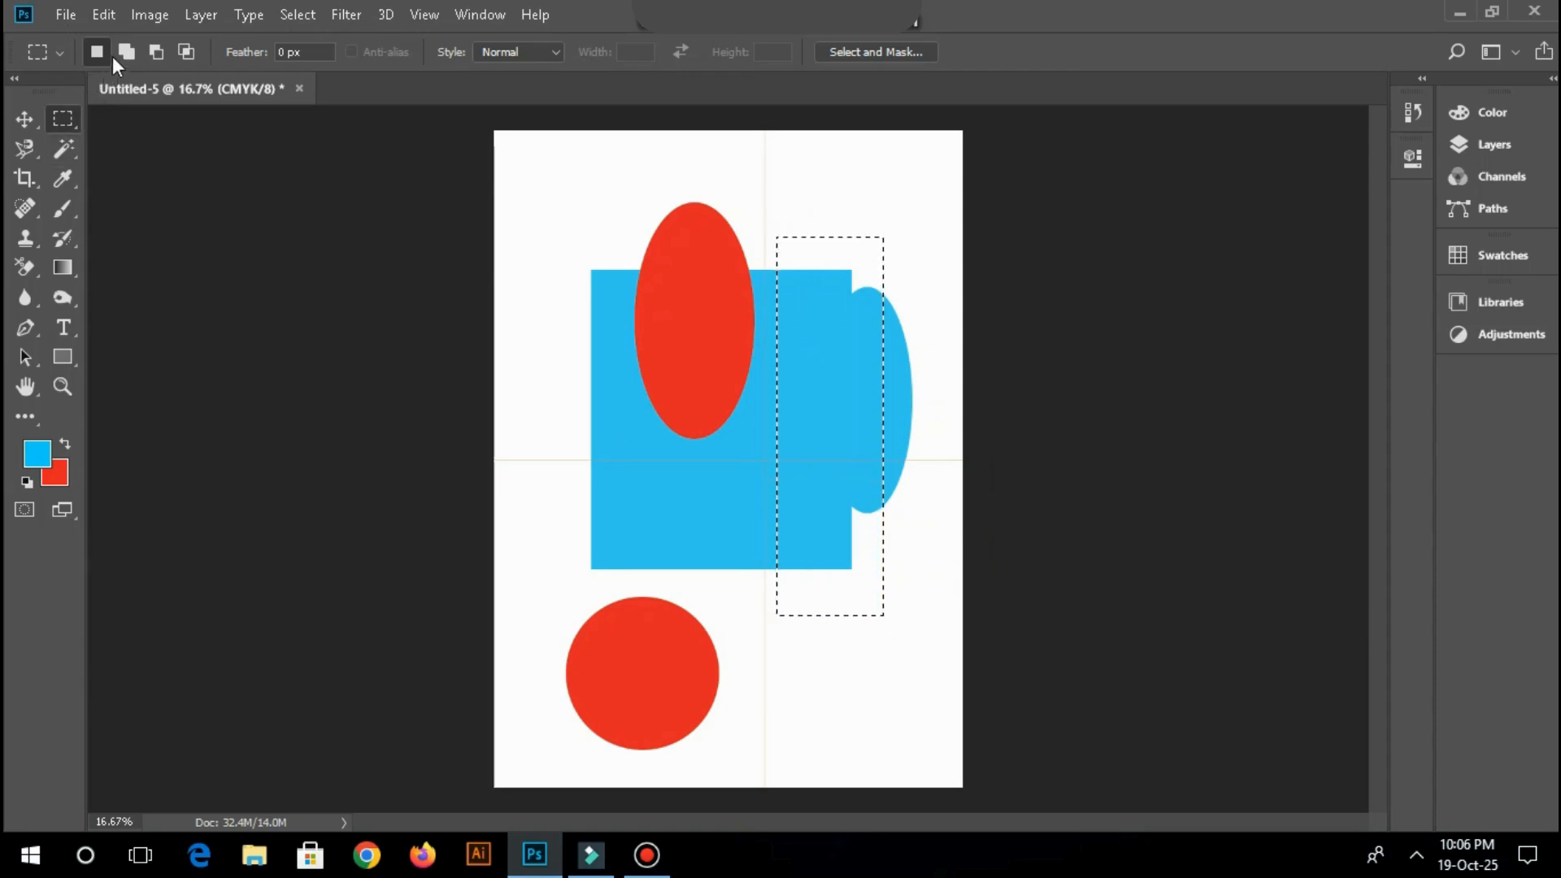
{"action": "left_click", "coordinate": [156, 51]}
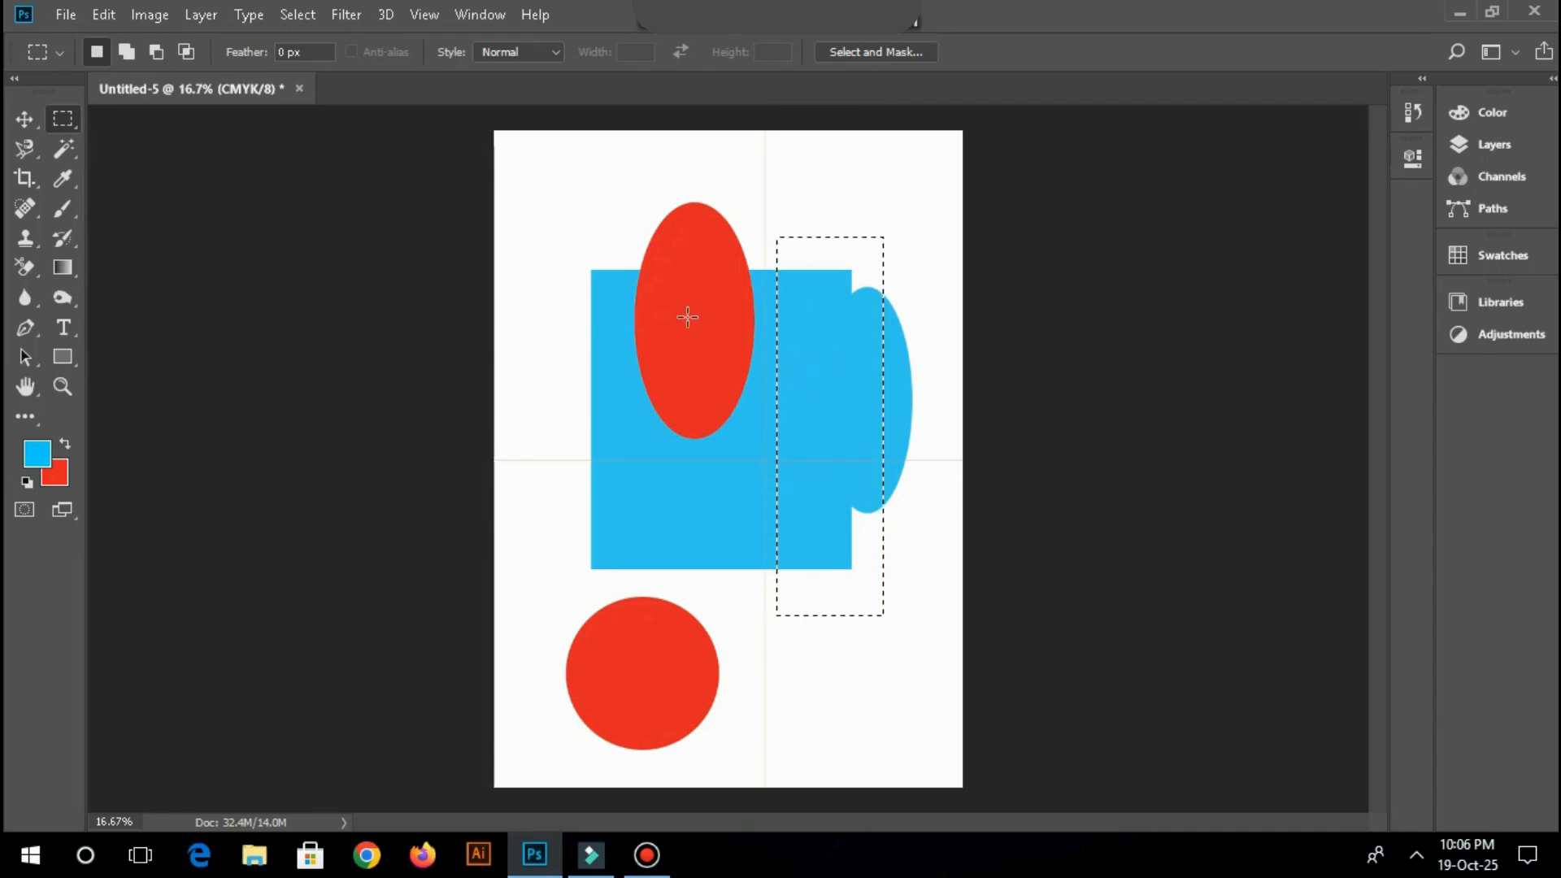
{"action": "left_click", "coordinate": [126, 53]}
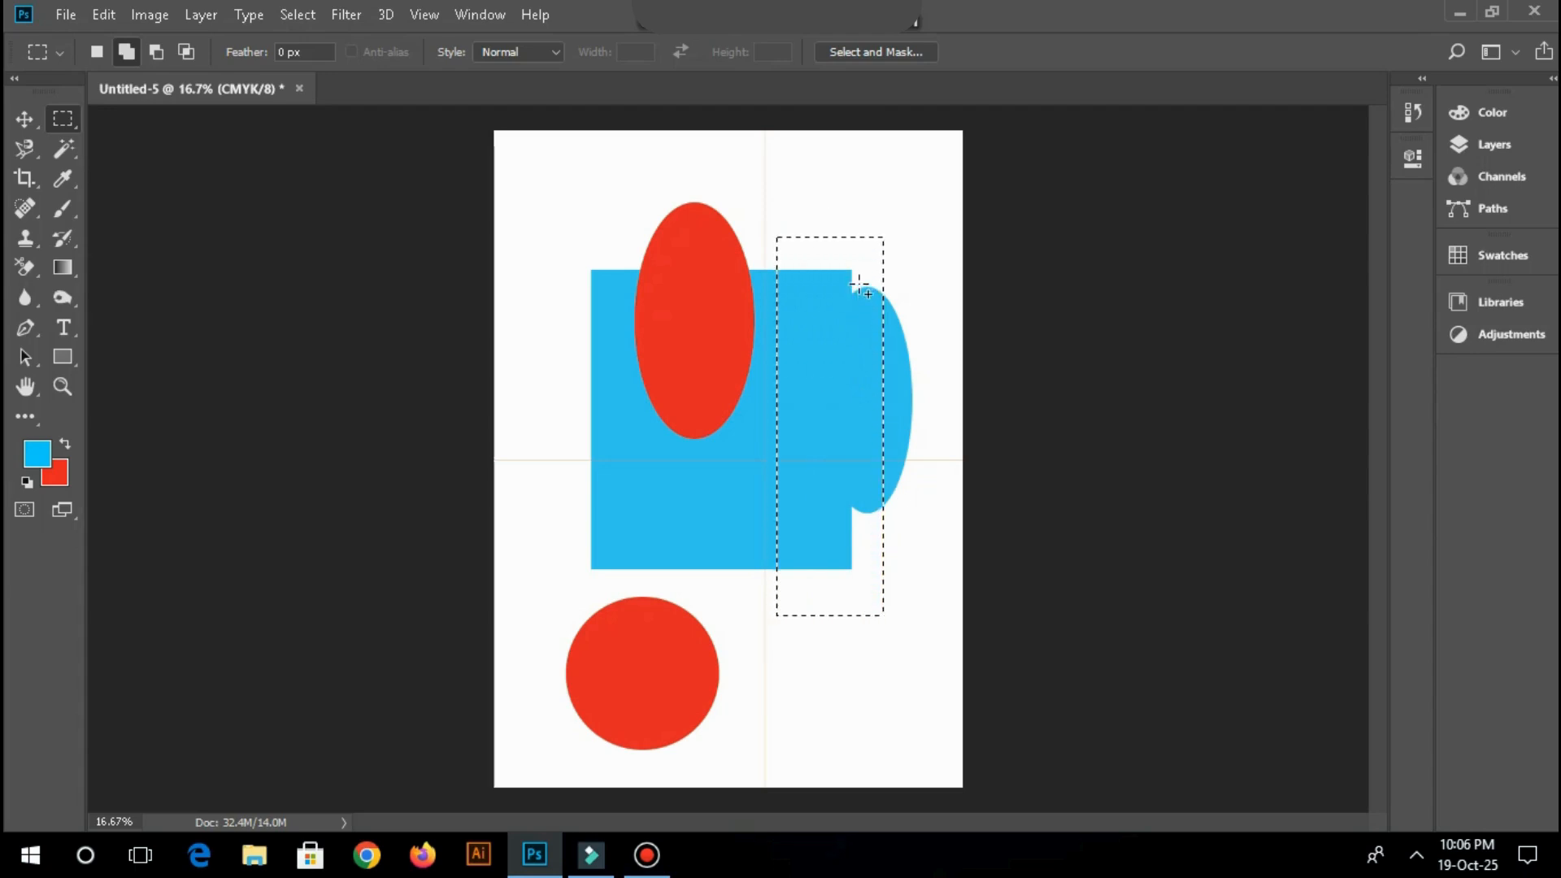
{"action": "left_click_drag", "start_coordinate": [860, 287], "coordinate": [917, 522]}
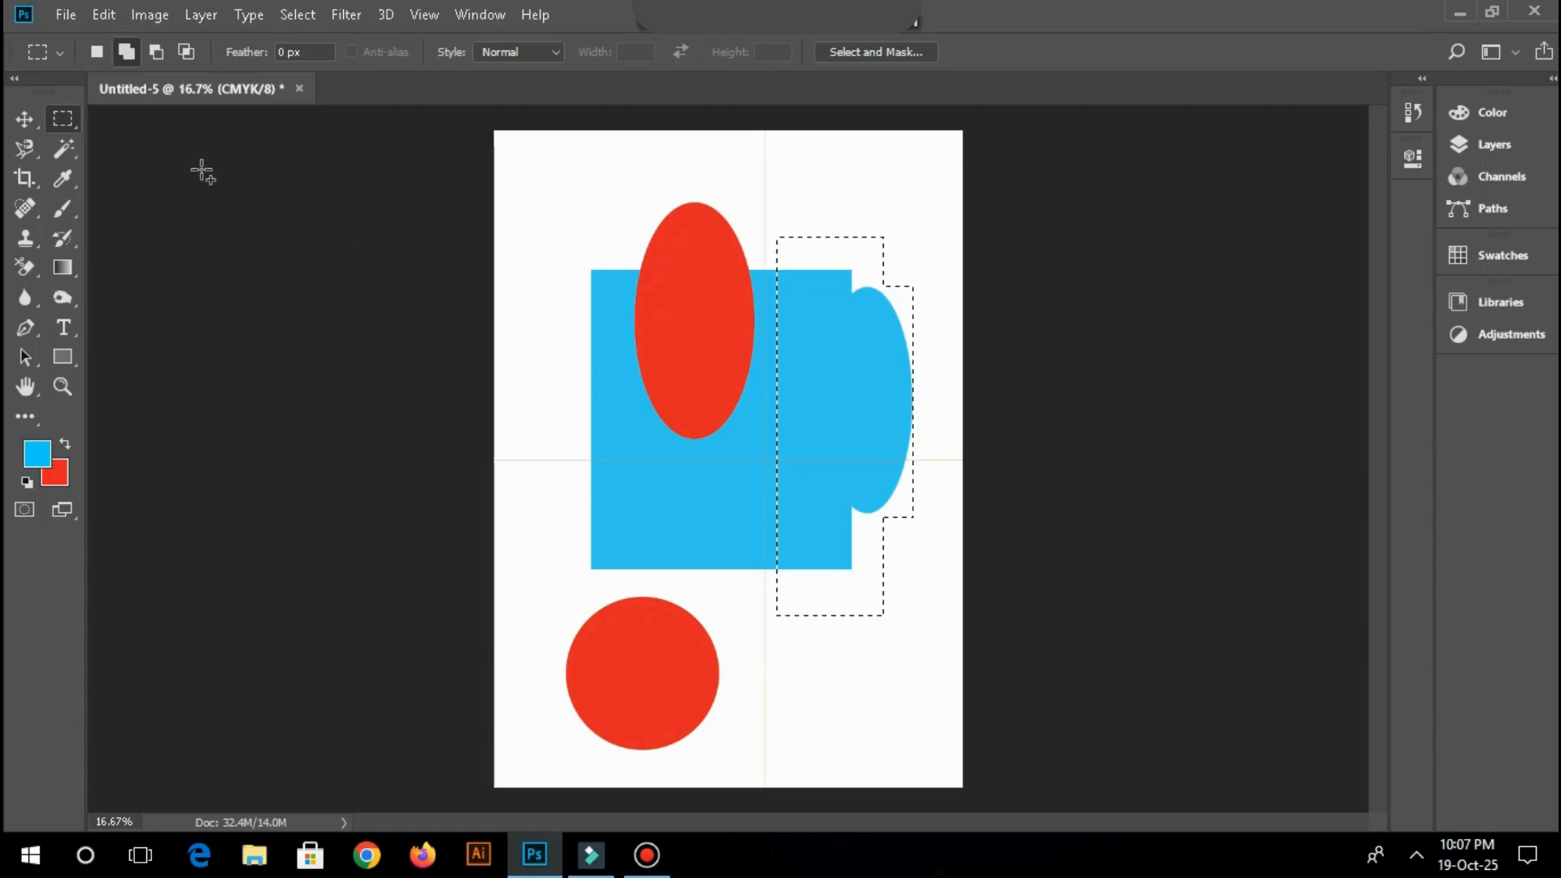
Step: Subtract rectangular areas from the lower part of the selection, starting with the corner outside the blue rectangle below the ellipse
{"action": "left_click", "coordinate": [157, 51]}
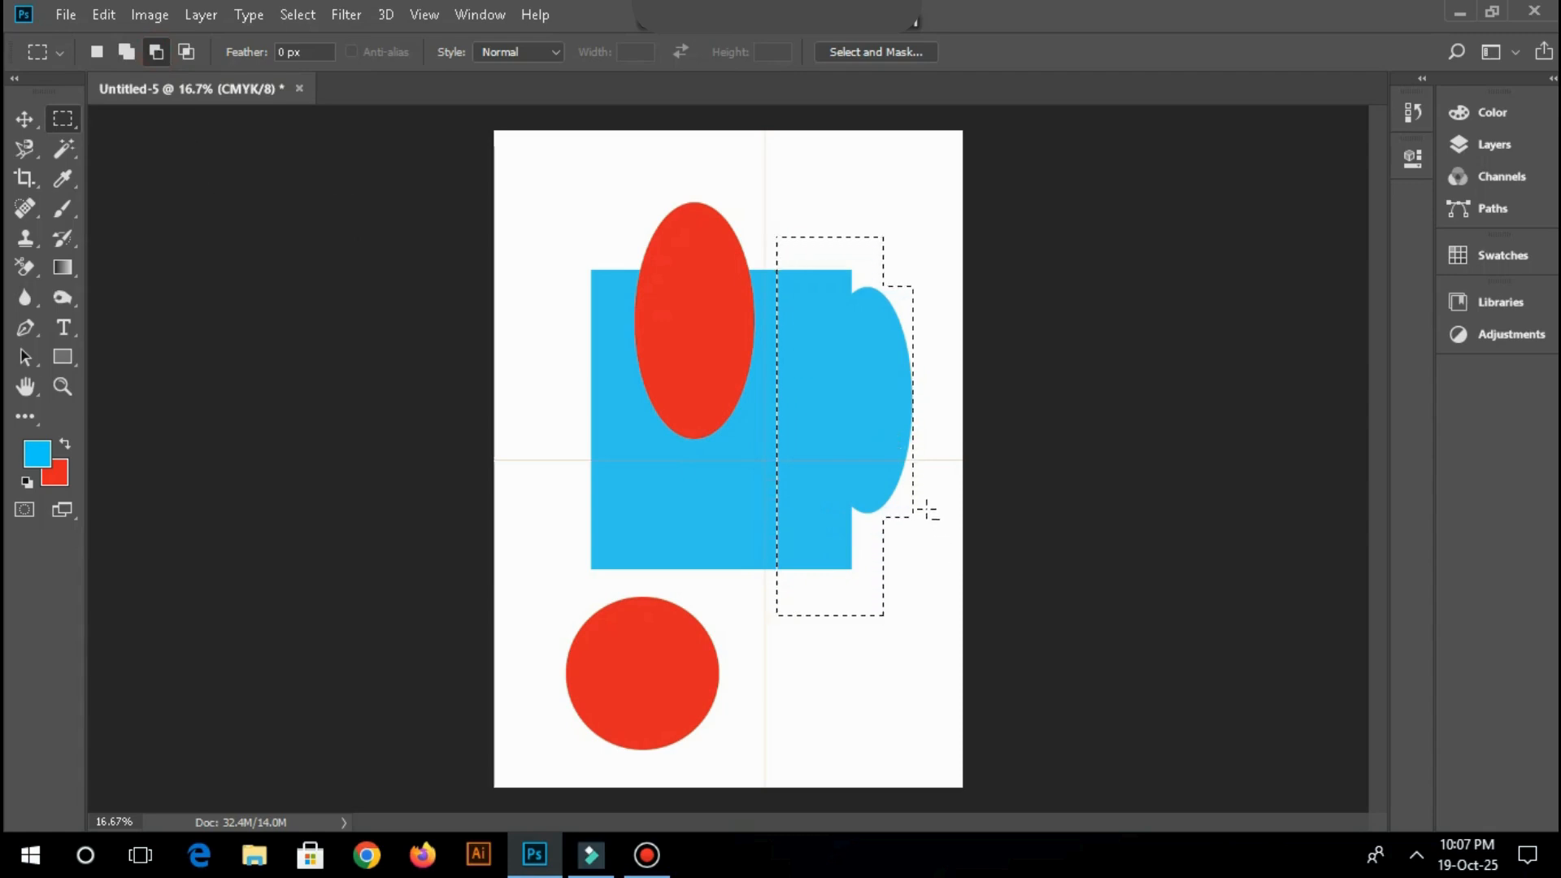
{"action": "left_click_drag", "start_coordinate": [924, 511], "coordinate": [871, 541]}
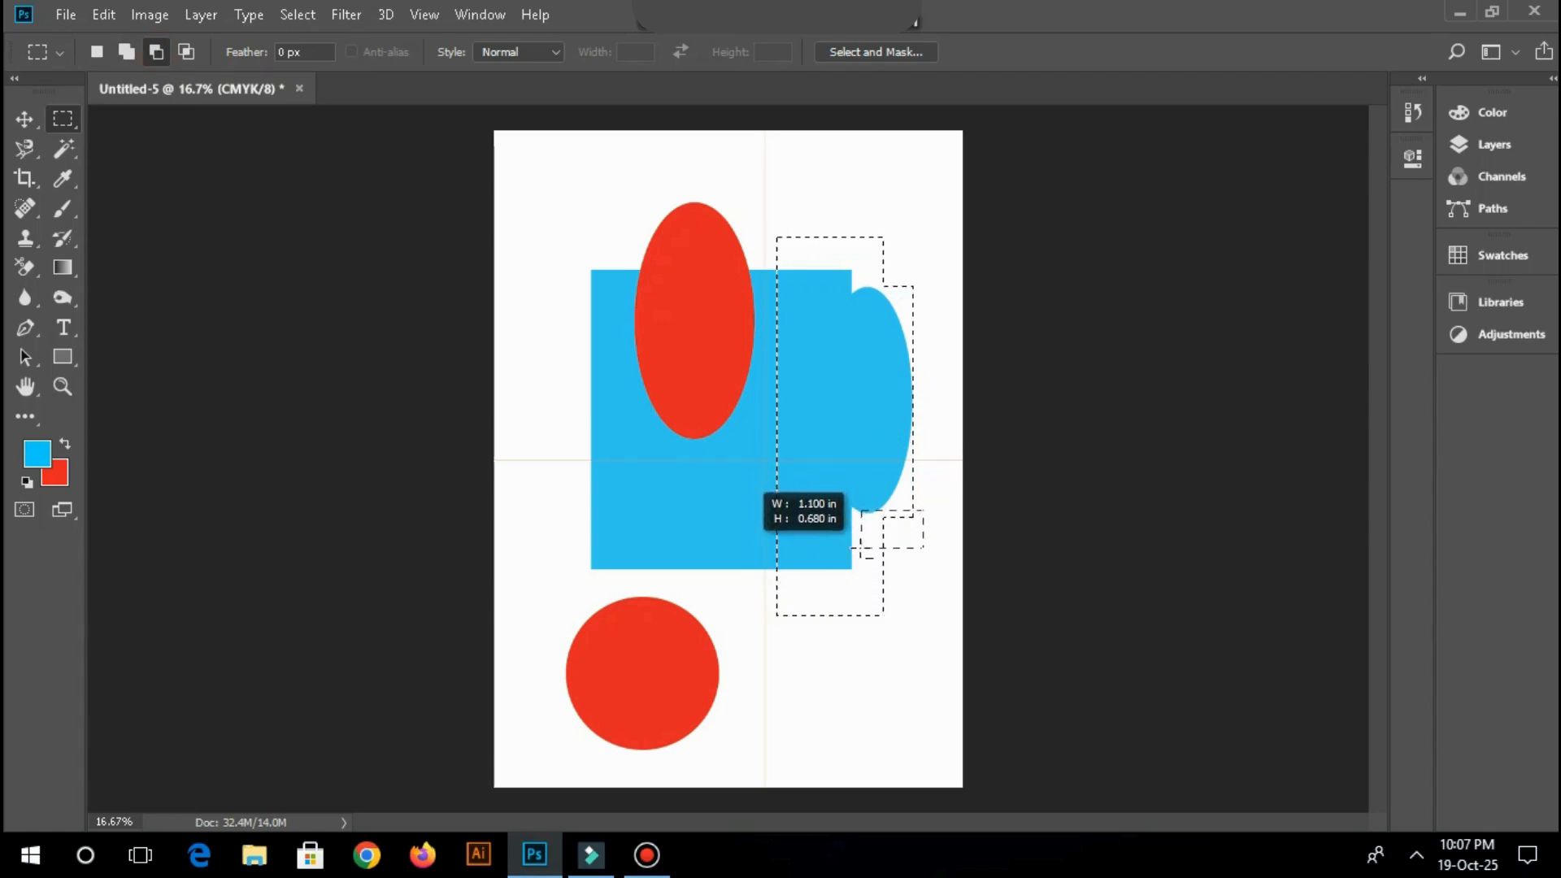
{"action": "left_click_drag", "start_coordinate": [857, 631], "coordinate": [857, 631]}
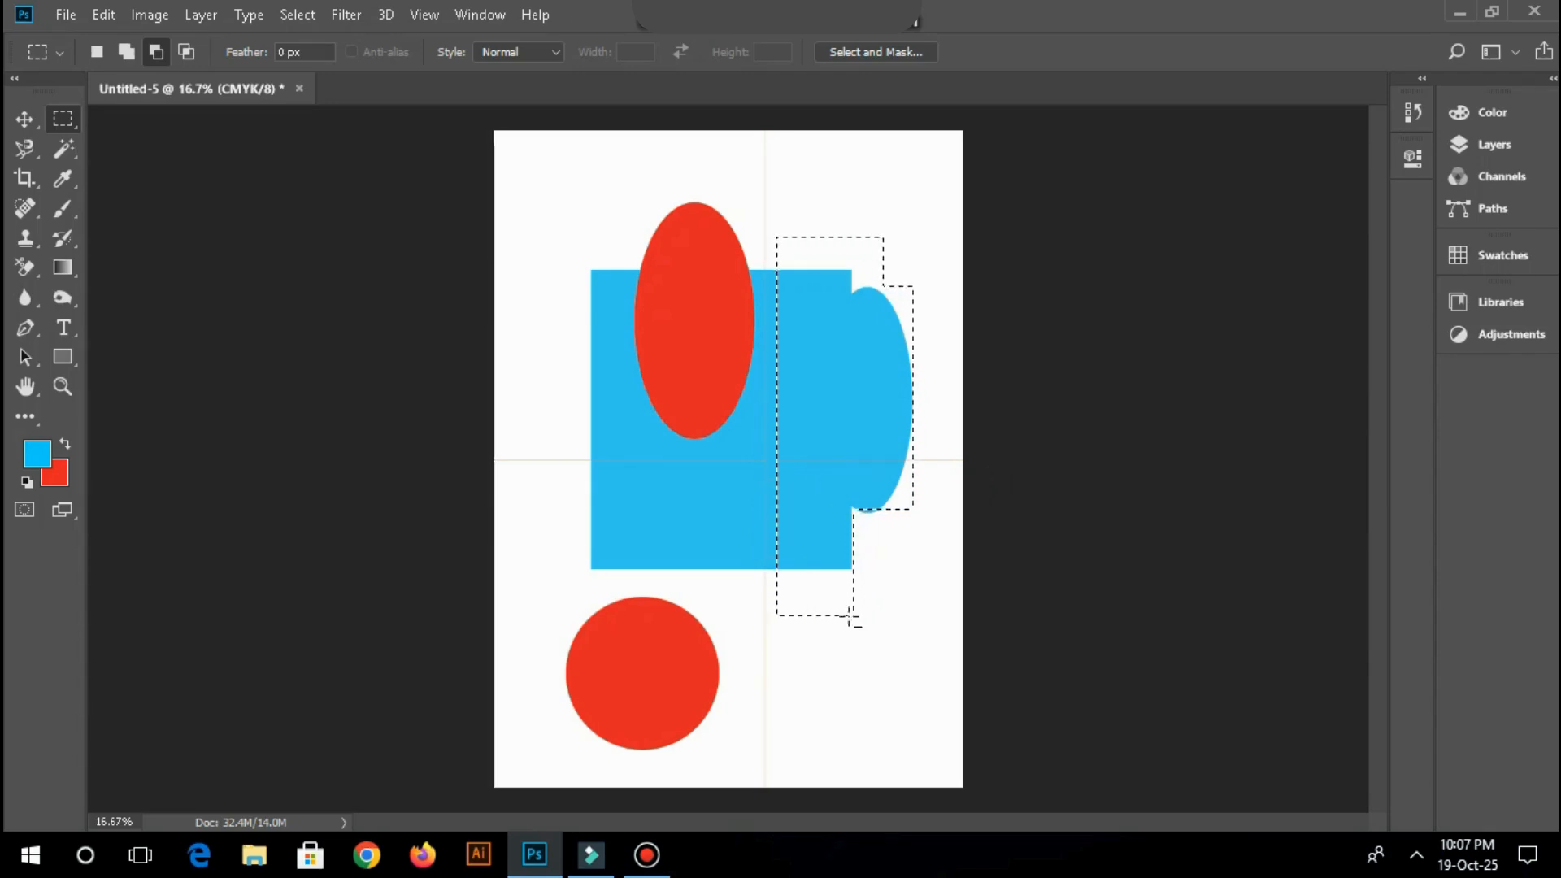
{"action": "left_click_drag", "start_coordinate": [737, 460], "coordinate": [932, 661]}
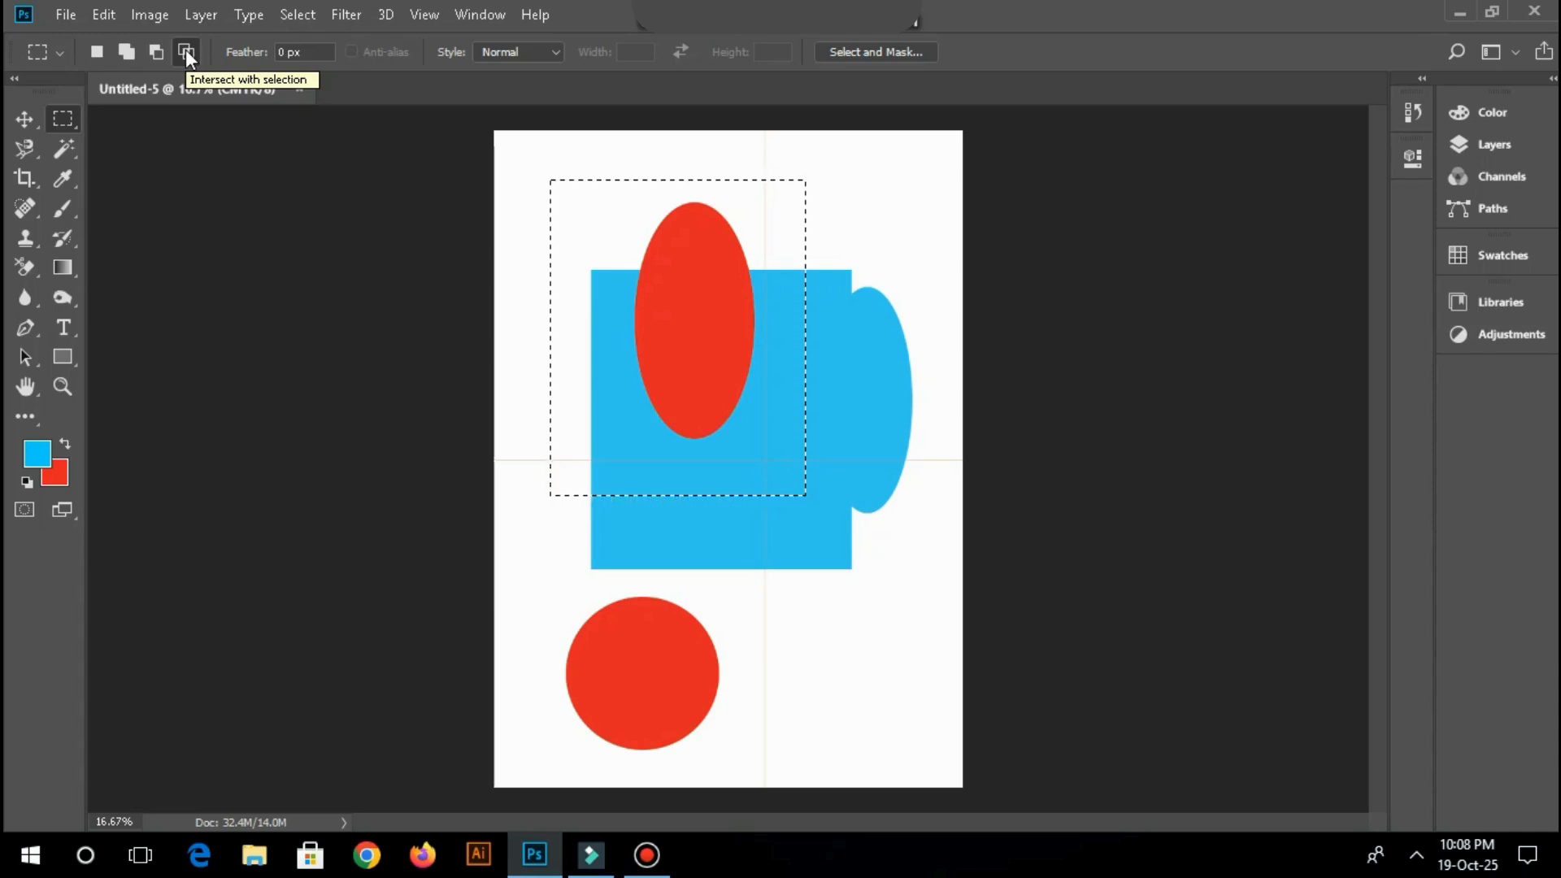
Step: Intersect the rectangular selection around the red ellipse with a narrower rectangle, and intersect the result with a rectangle over its lower part
{"action": "left_click", "coordinate": [185, 50]}
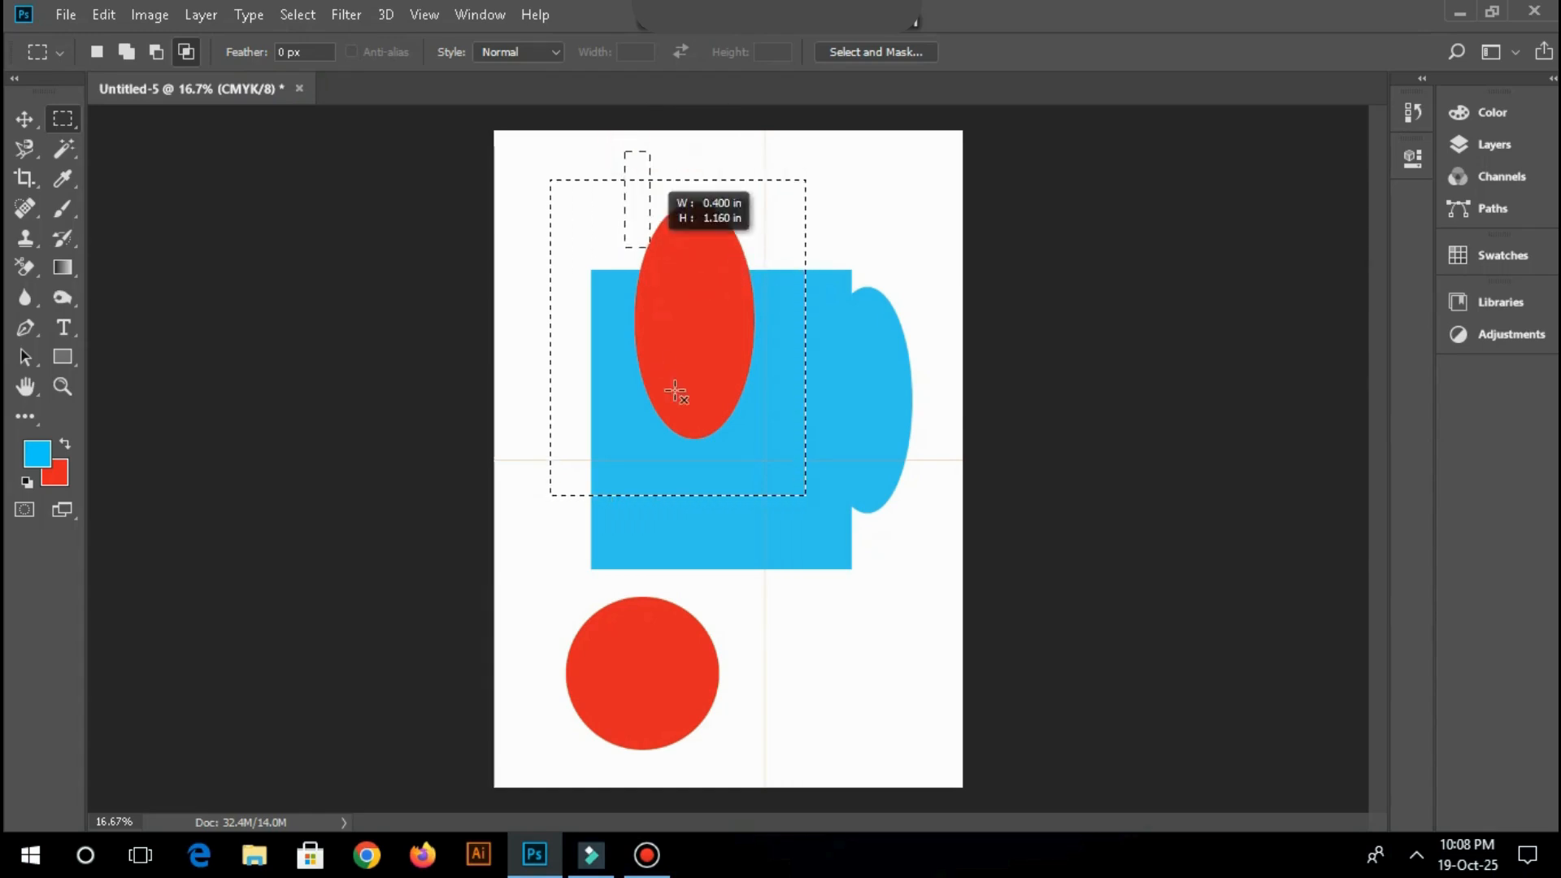
{"action": "left_click_drag", "start_coordinate": [675, 392], "coordinate": [765, 466]}
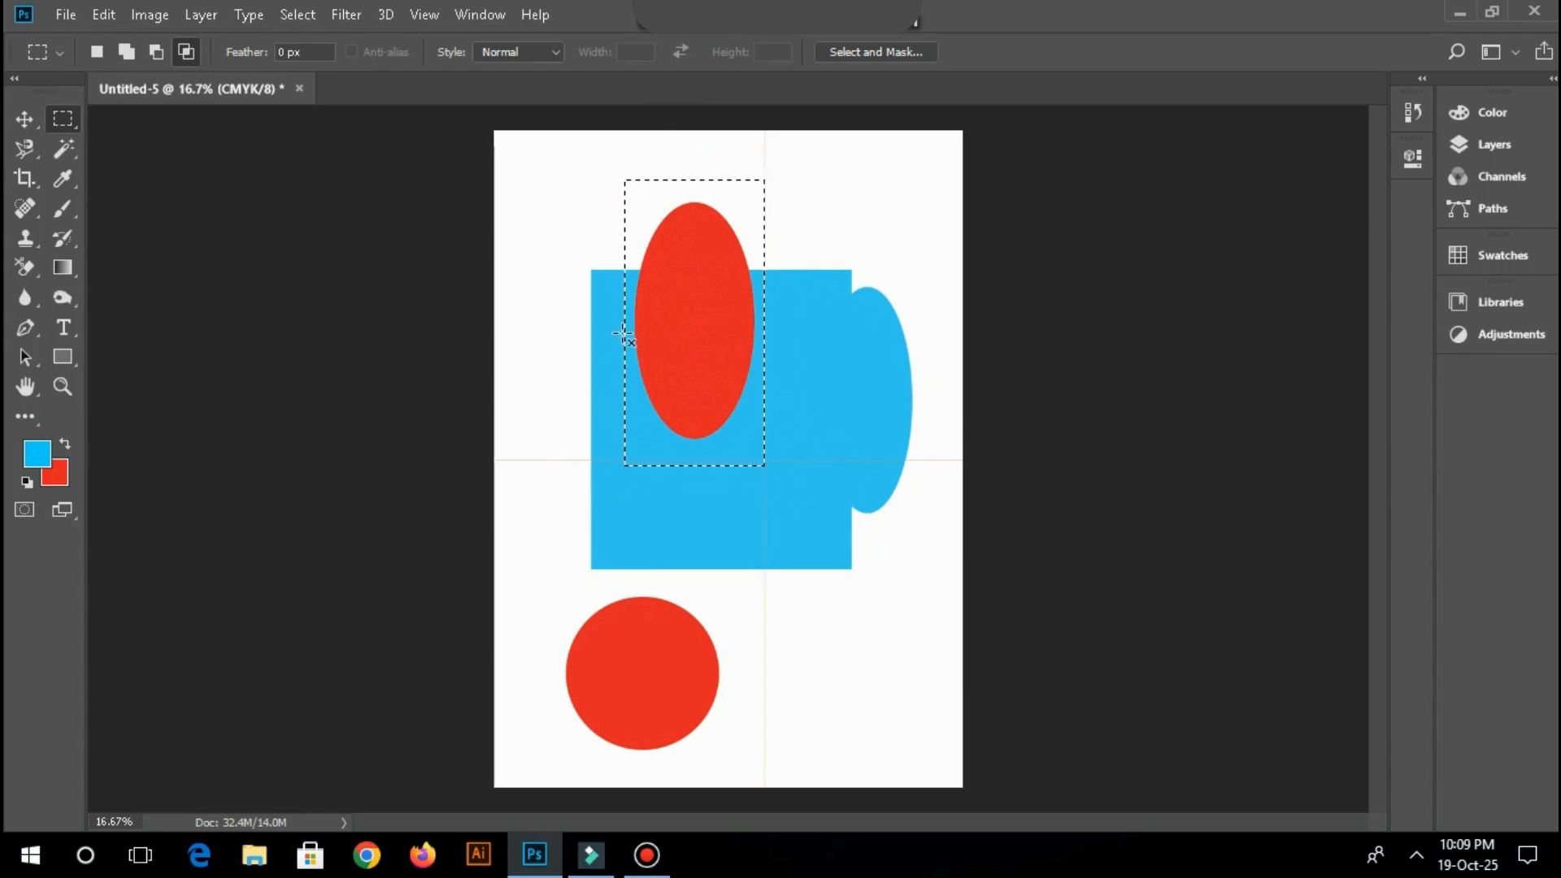
{"action": "left_click_drag", "start_coordinate": [623, 329], "coordinate": [832, 561]}
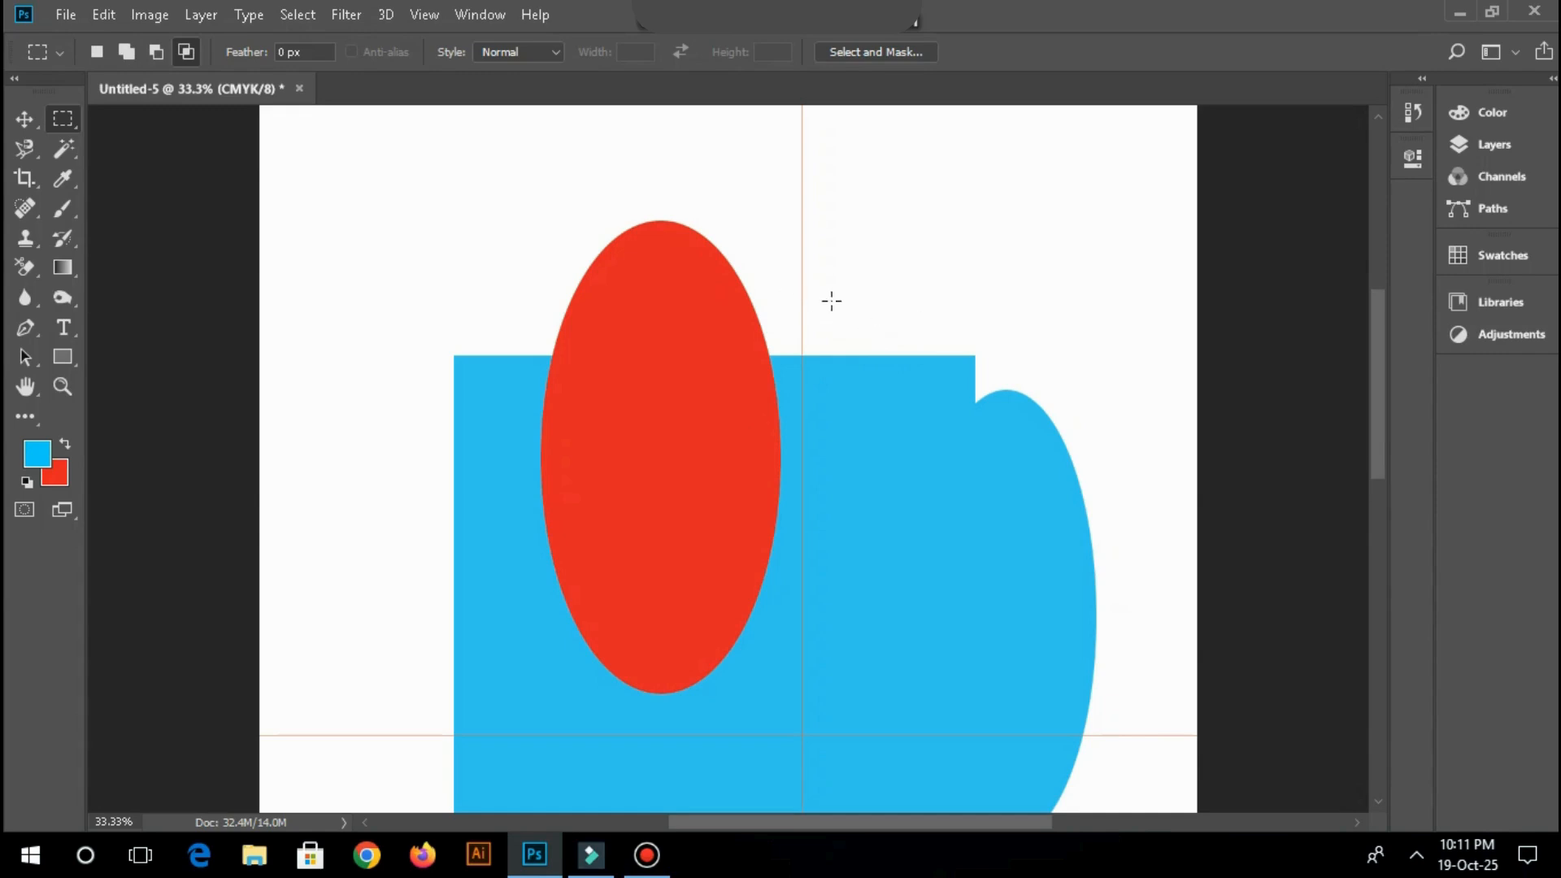
Step: Select a rectangle over the blue rectangle's upper-right corner, fill it with the red background color and undo the fill, keeping the selection
{"action": "left_click_drag", "start_coordinate": [831, 212], "coordinate": [1016, 523]}
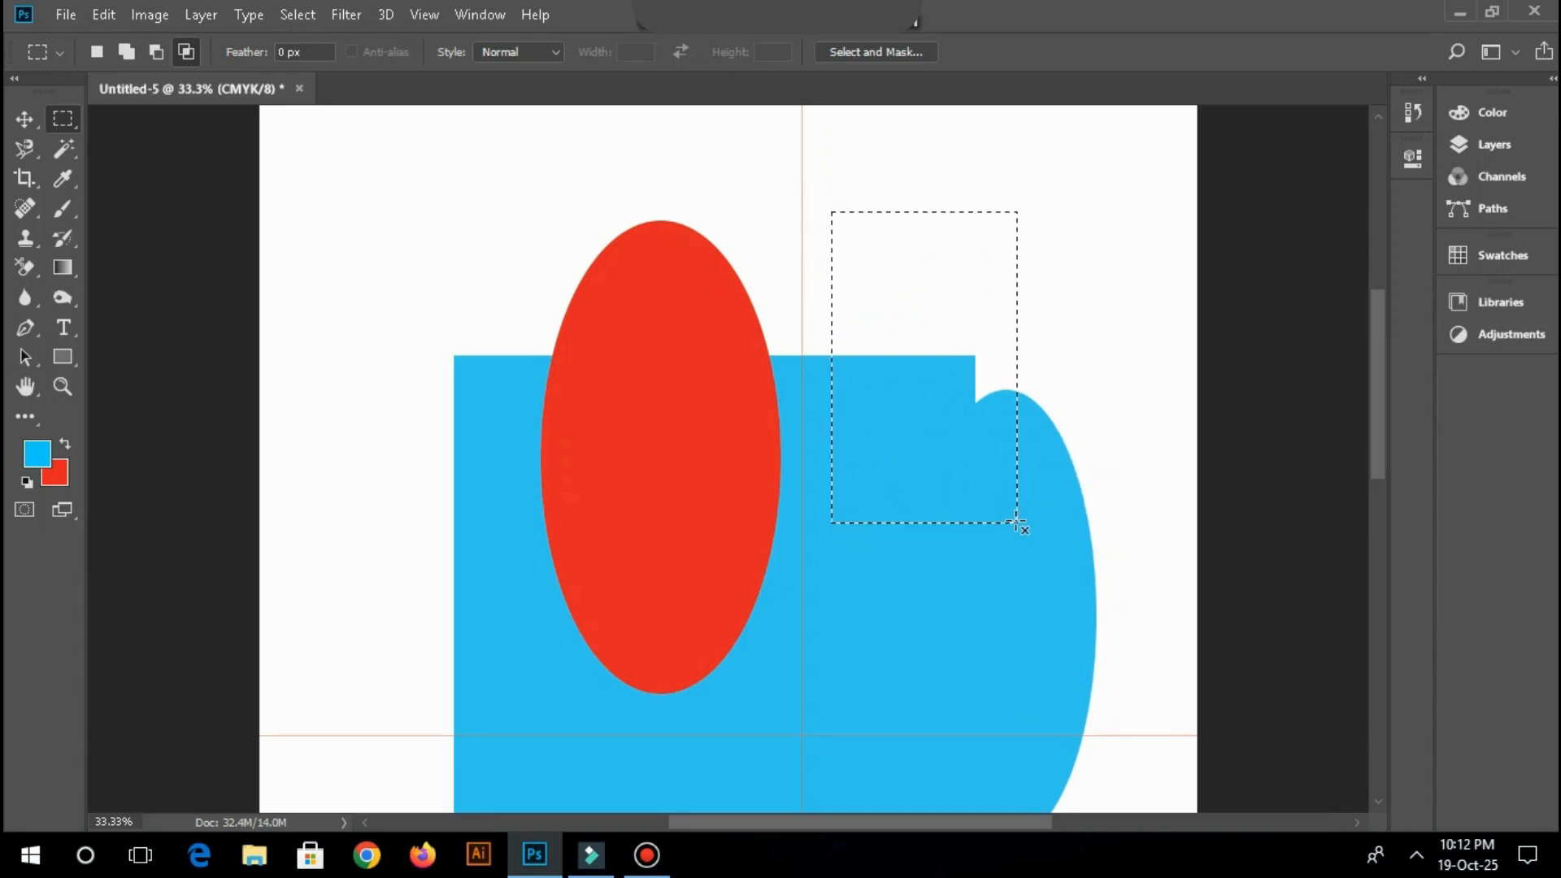
{"action": "key", "text": "ctrl+BackSpace"}
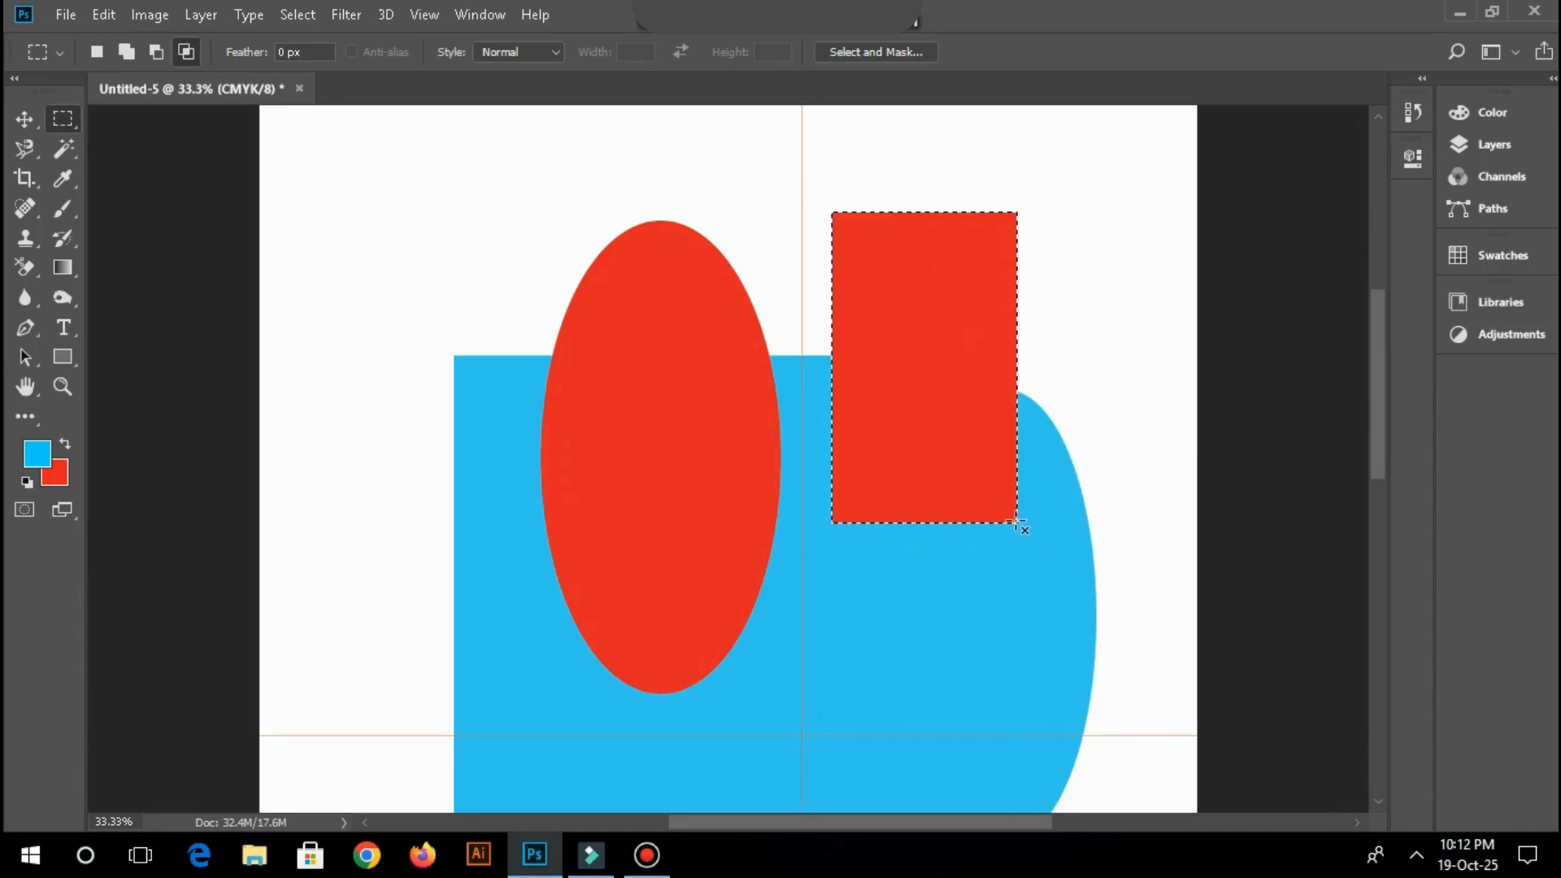
{"action": "key", "text": "ctrl+d"}
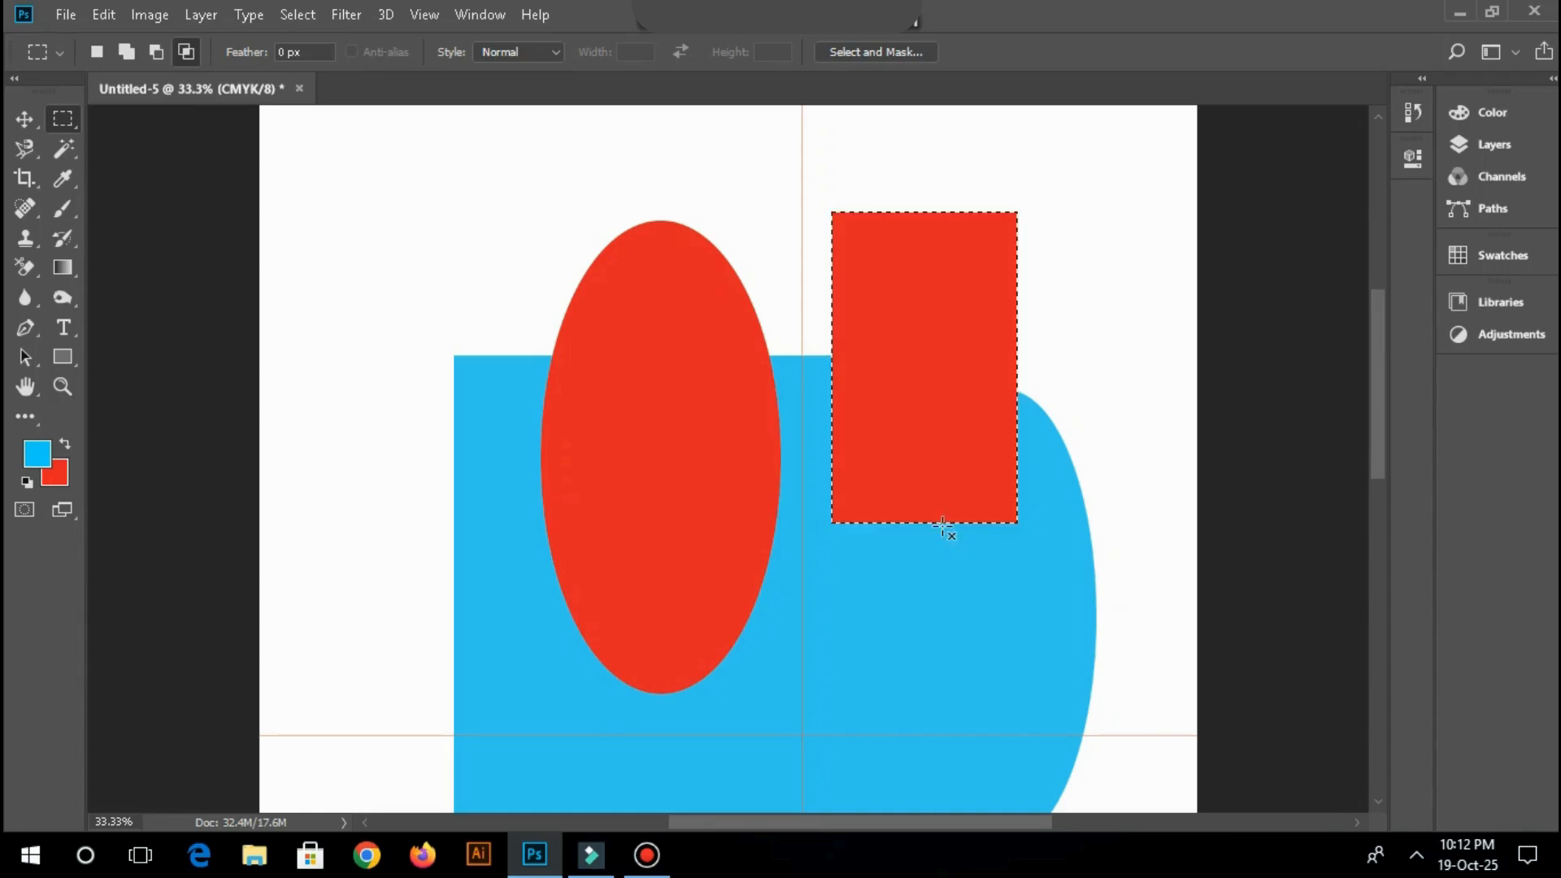
{"action": "key", "text": "Delete"}
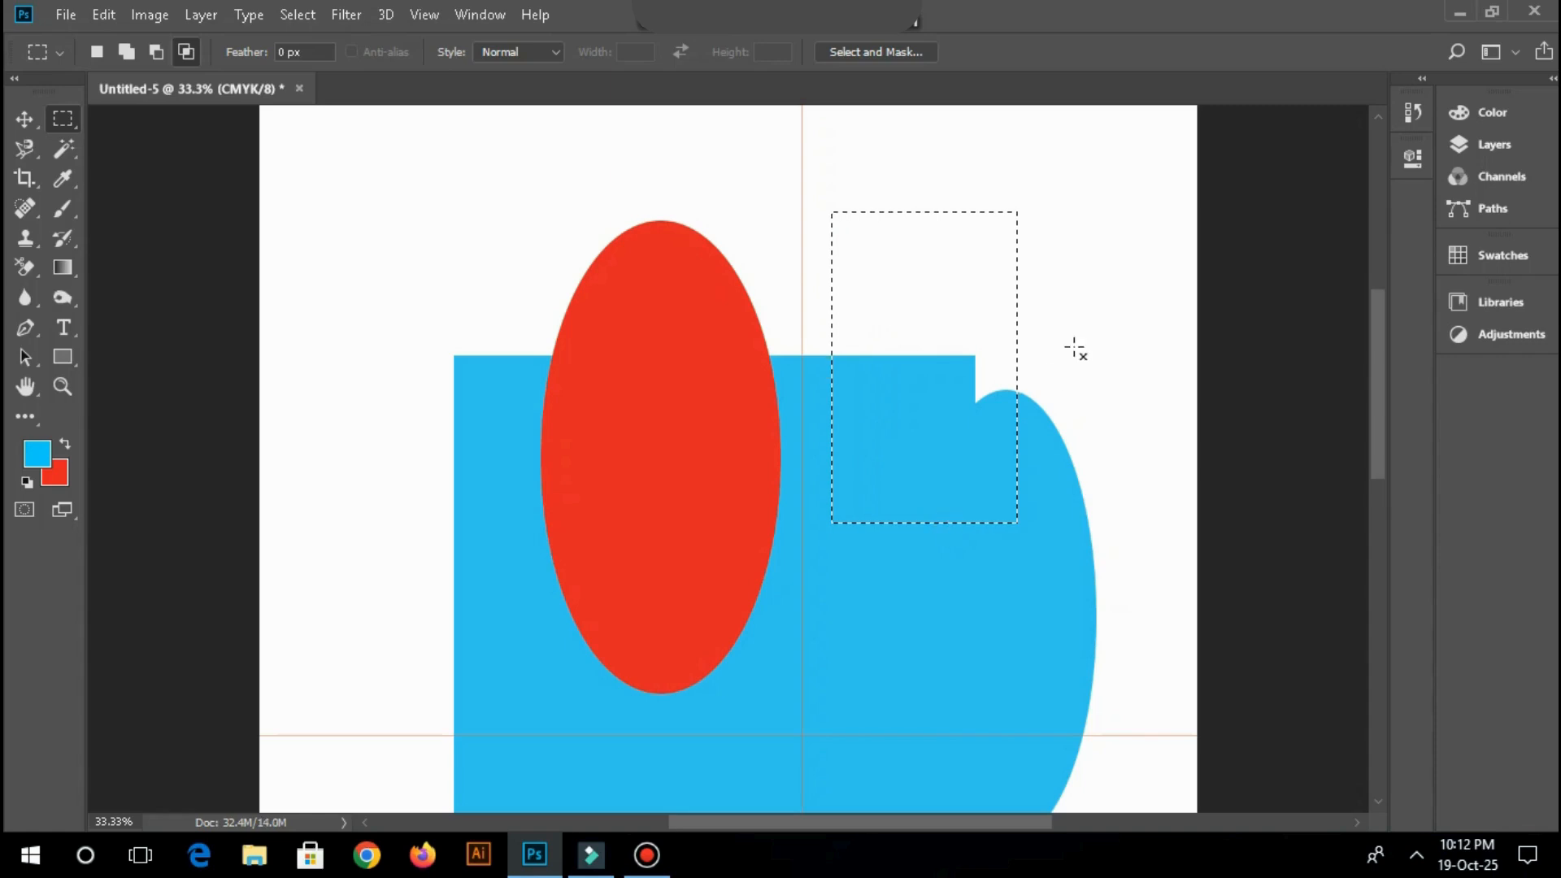
Step: Feather the rectangular selection with a radius of 10 pixels
{"action": "right_click", "coordinate": [893, 312]}
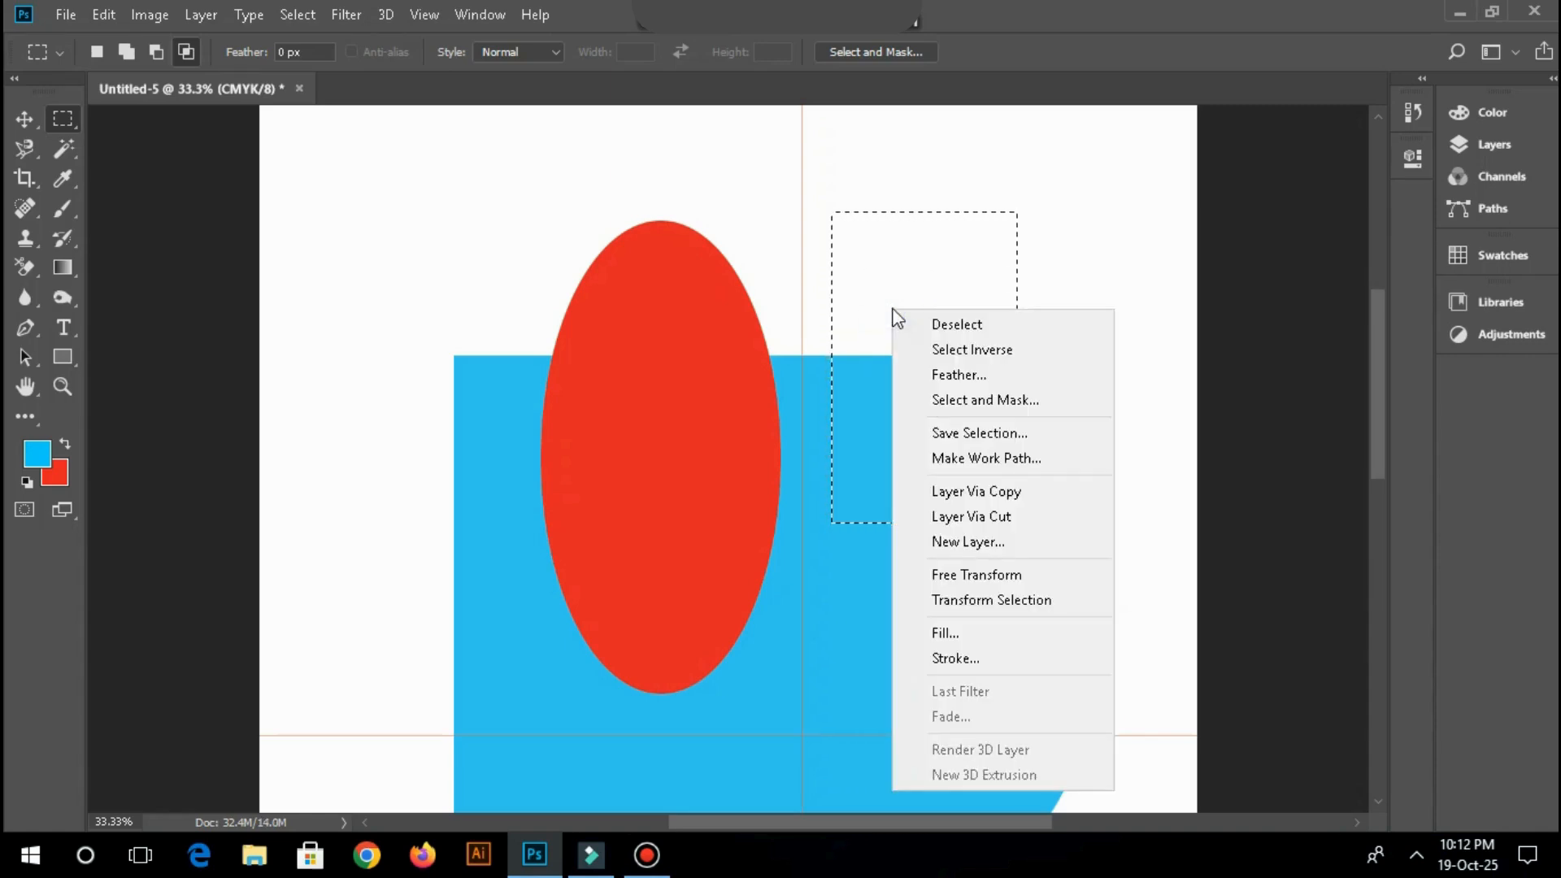
{"action": "left_click", "coordinate": [953, 376]}
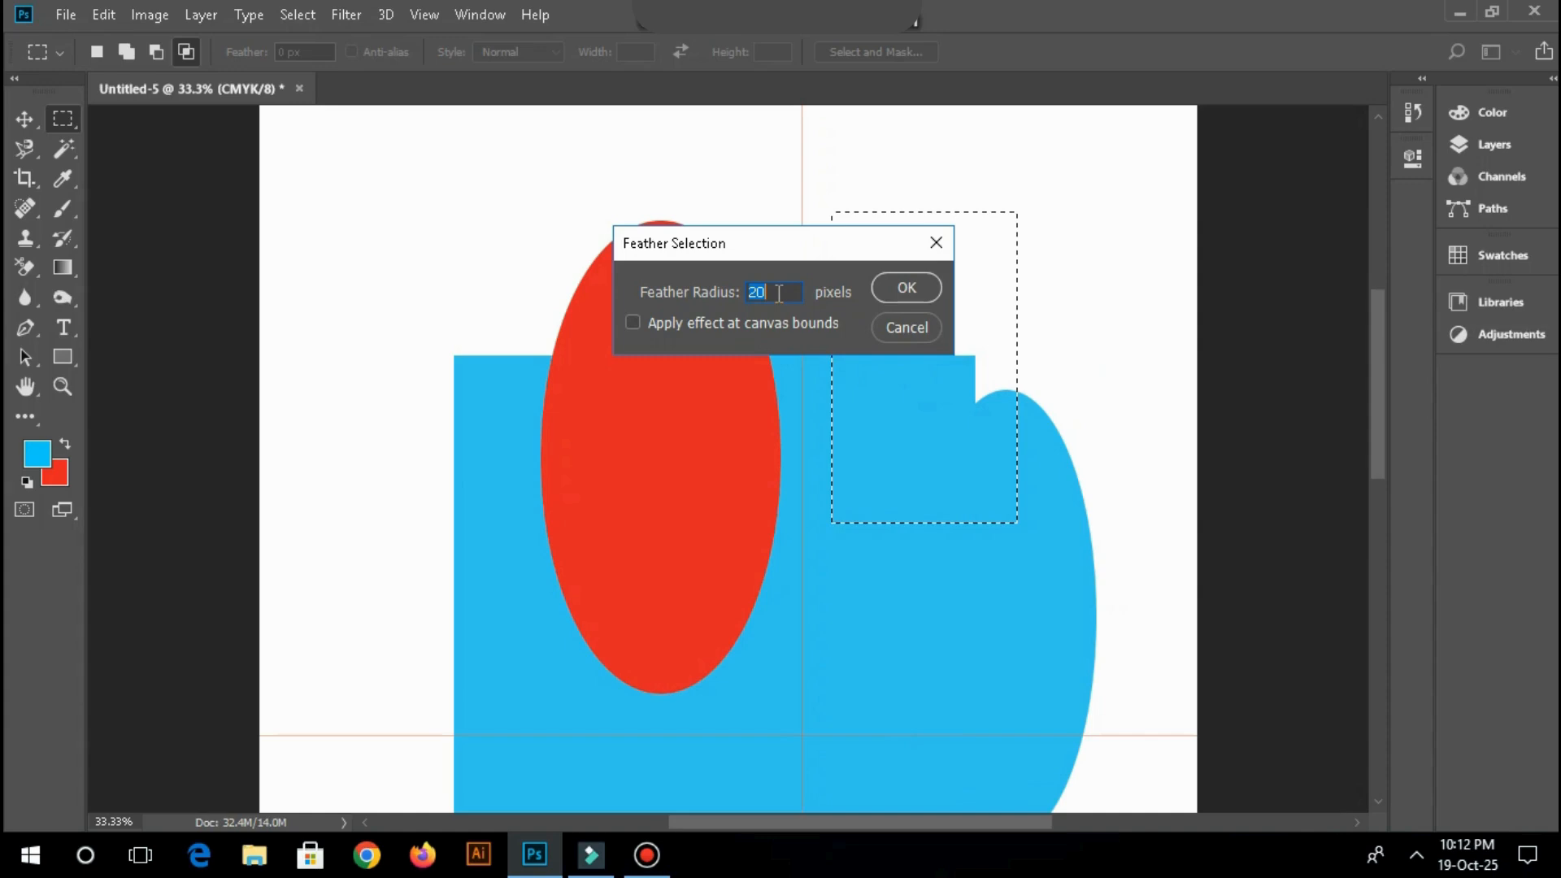
{"action": "type", "text": "0"}
{"action": "left_click_drag", "start_coordinate": [781, 291], "coordinate": [646, 305]}
{"action": "type", "text": "10"}
{"action": "key", "text": "Return"}
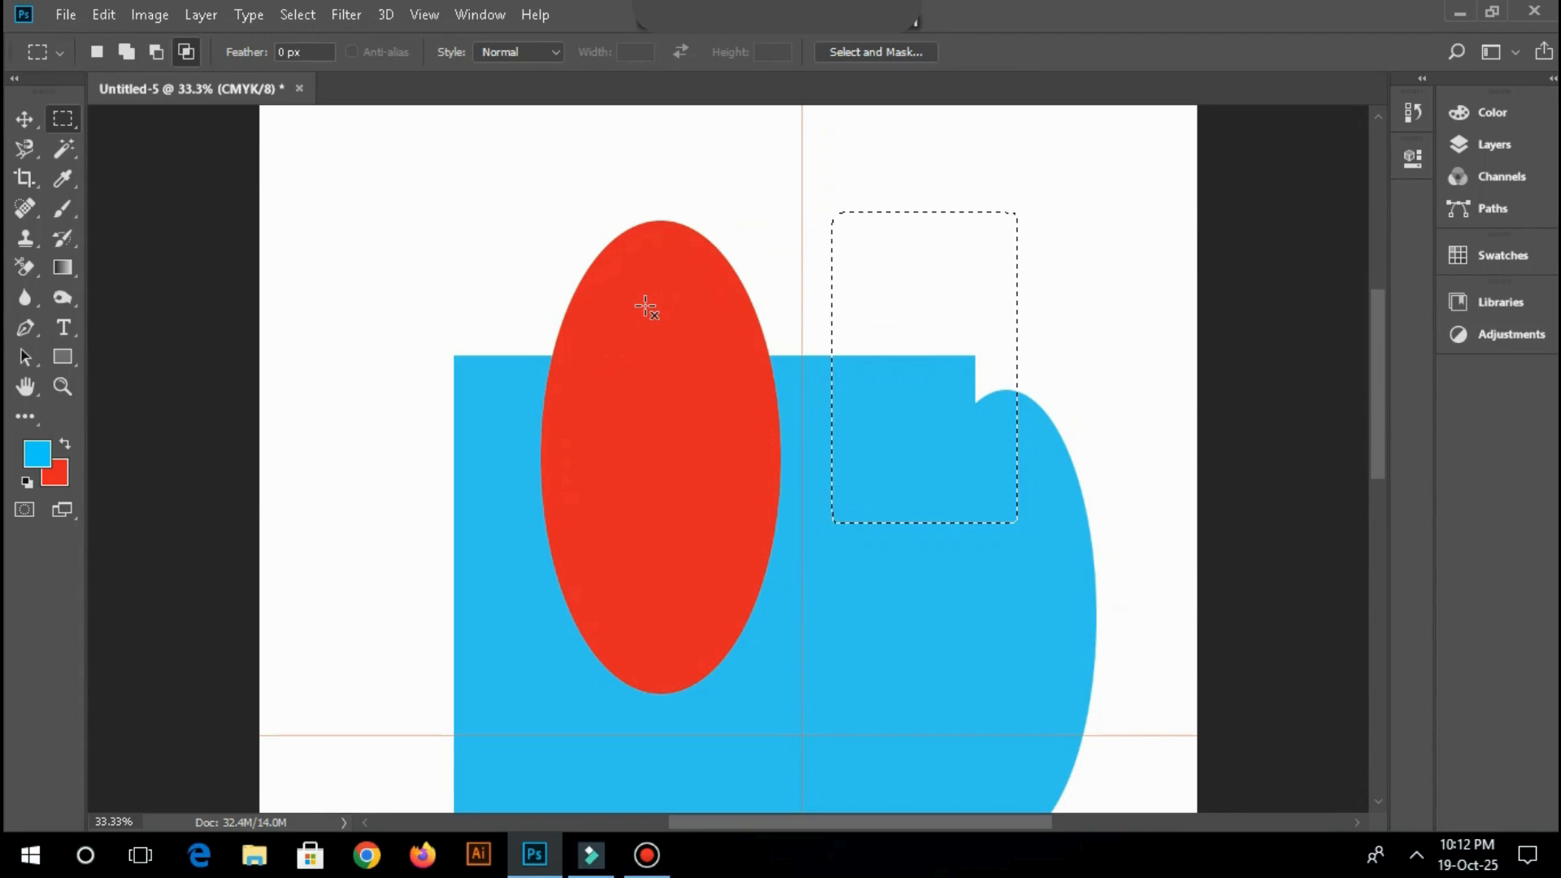
Step: Feather the rectangular selection by another 50 pixels and fill it with the red background color
{"action": "right_click", "coordinate": [884, 328]}
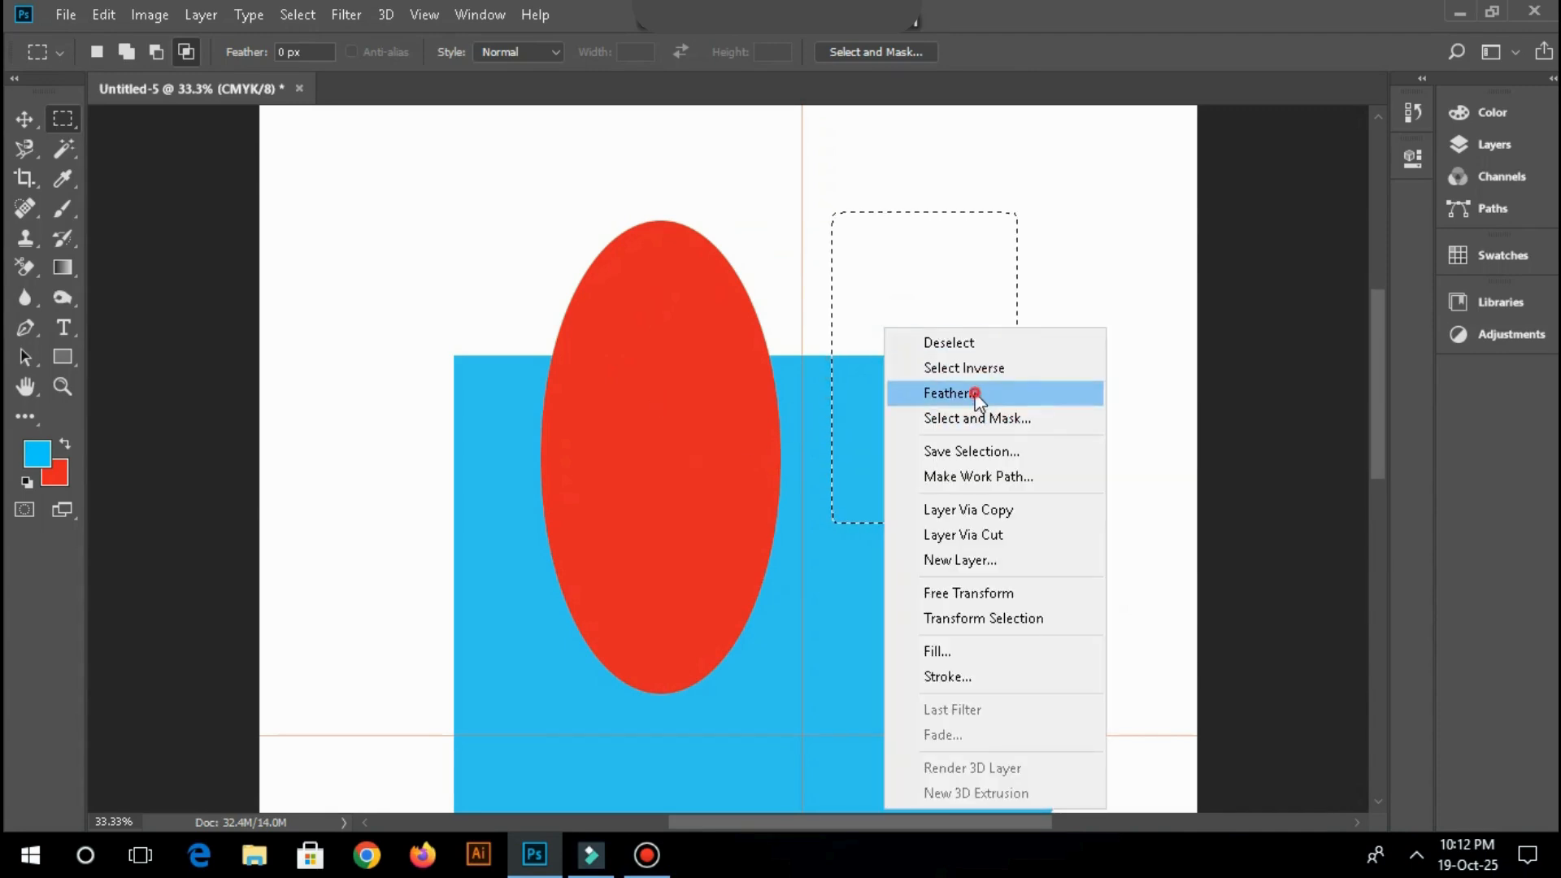
{"action": "left_click", "coordinate": [1008, 404]}
{"action": "type", "text": "50"}
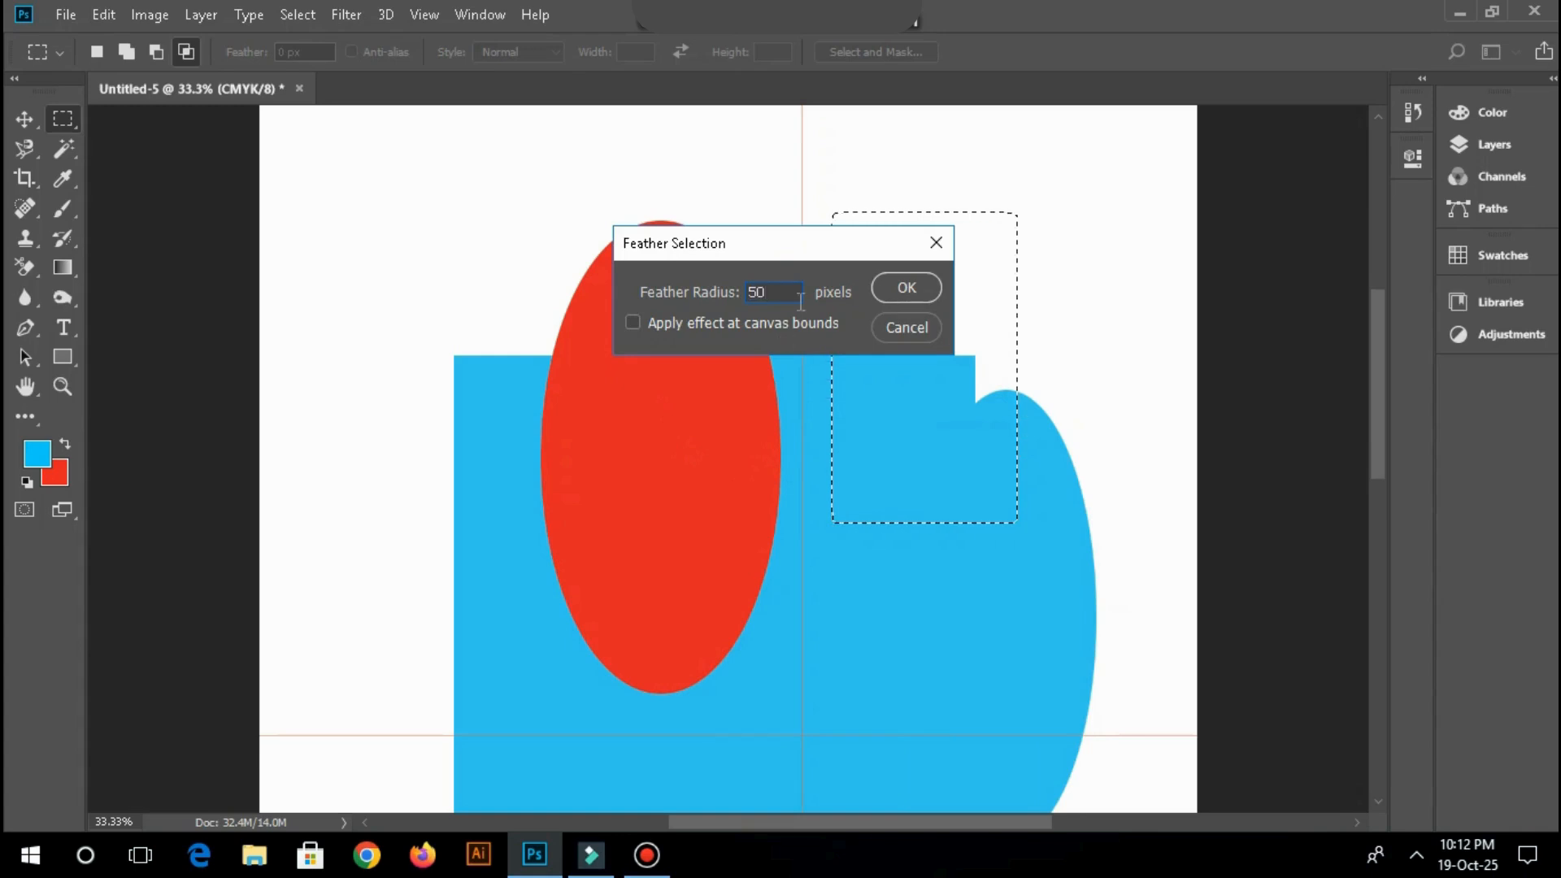
{"action": "left_click", "coordinate": [905, 288]}
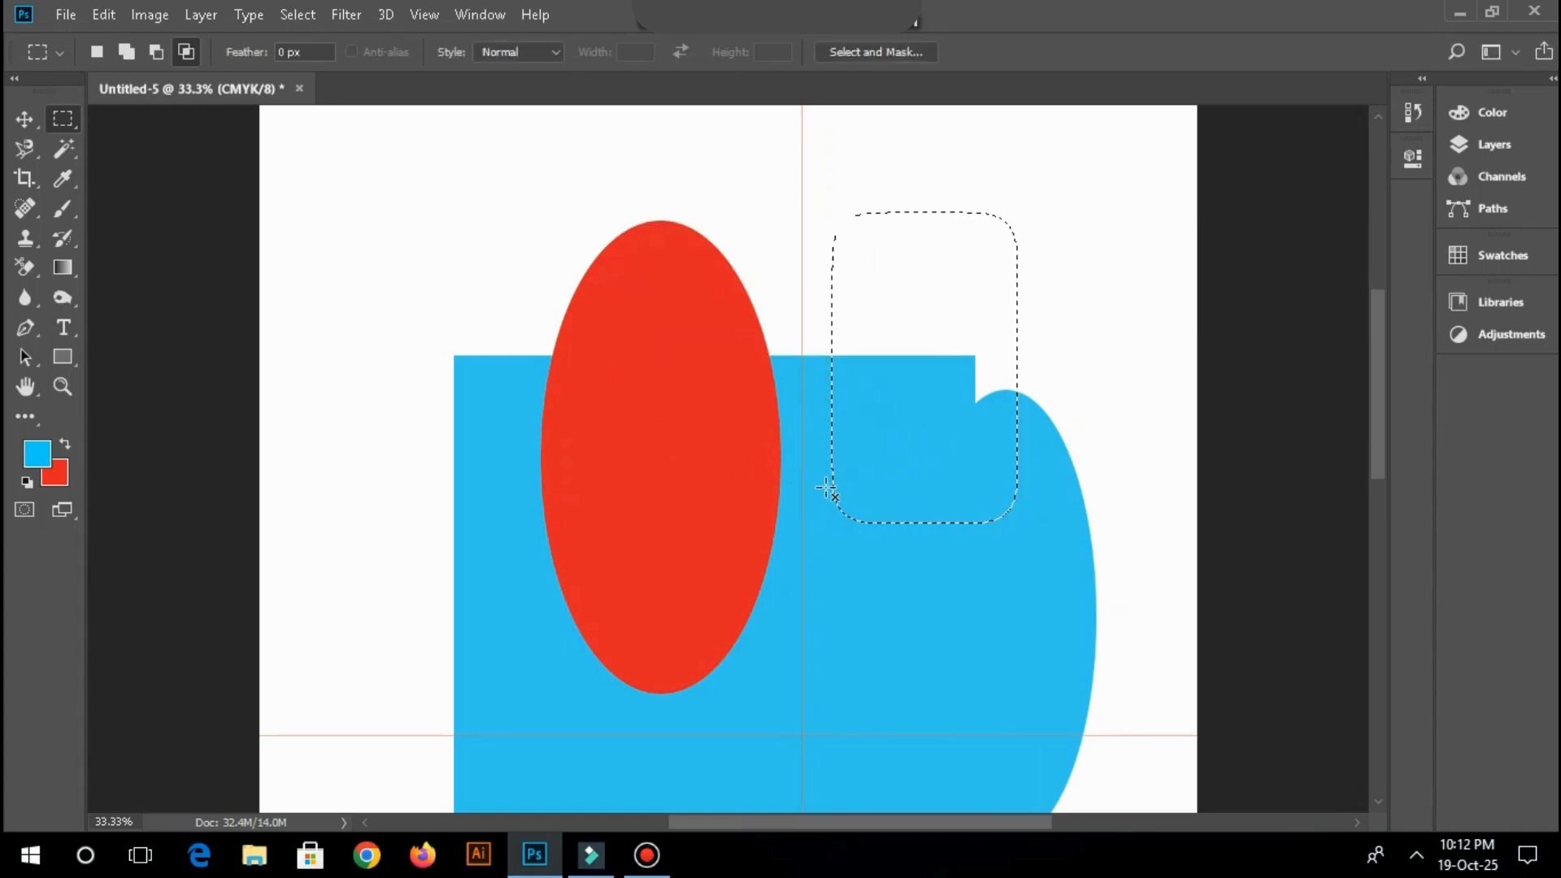
{"action": "key", "text": "ctrl+BackSpace"}
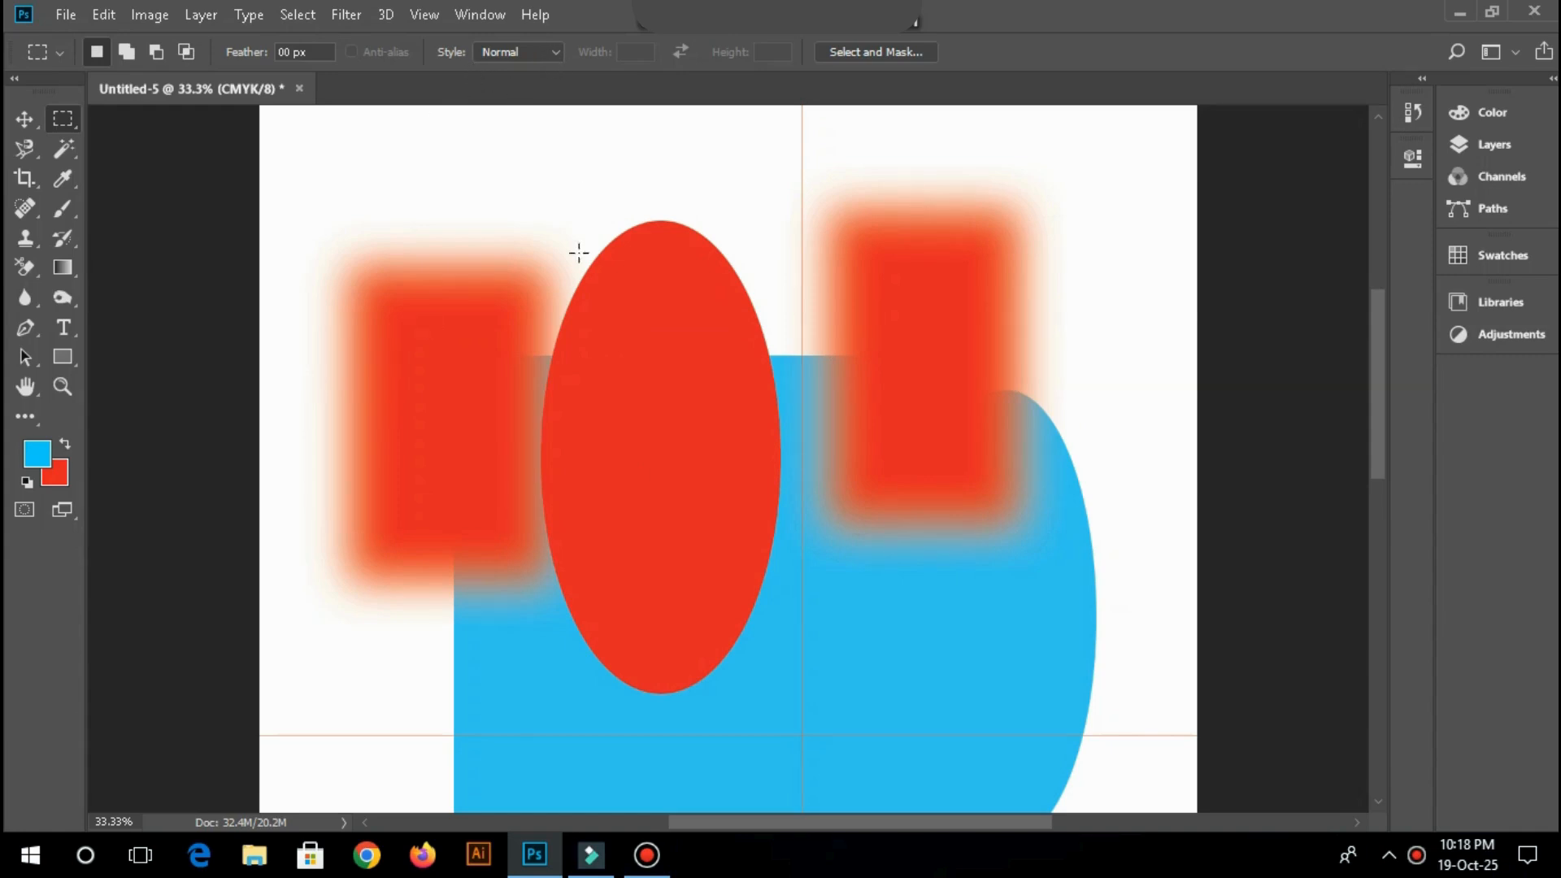
Step: Draw a large rectangular selection across the red shapes and deselect it
{"action": "left_click_drag", "start_coordinate": [453, 216], "coordinate": [1017, 655]}
{"action": "left_click", "coordinate": [1120, 418]}
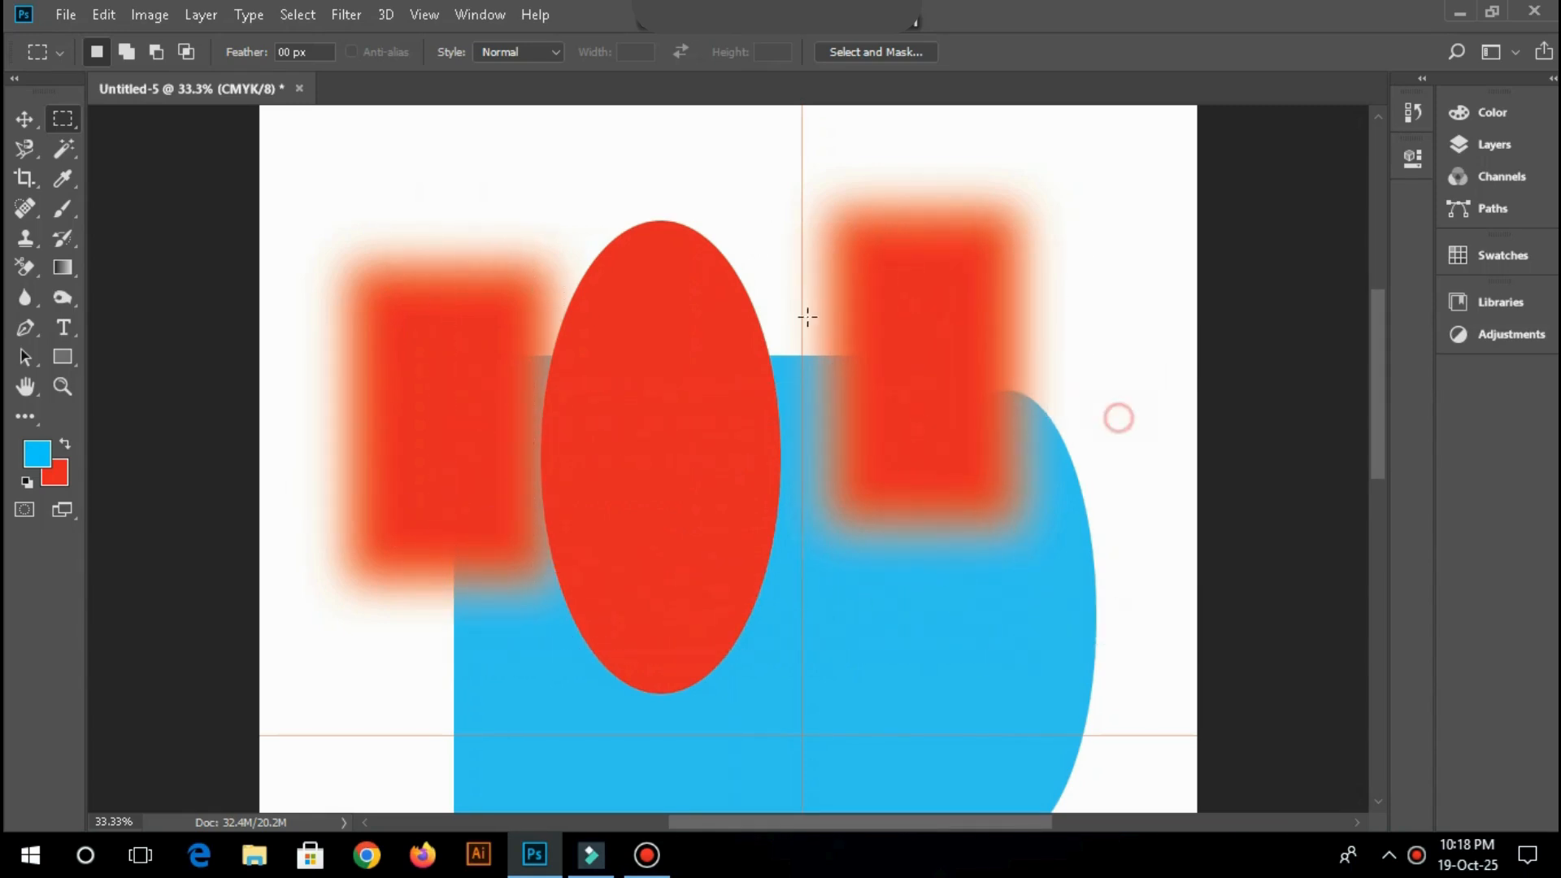
Step: Set the rectangular marquee style to Fixed Ratio with a width of 10 and a height of 6
{"action": "left_click", "coordinate": [559, 51]}
{"action": "left_click", "coordinate": [525, 84]}
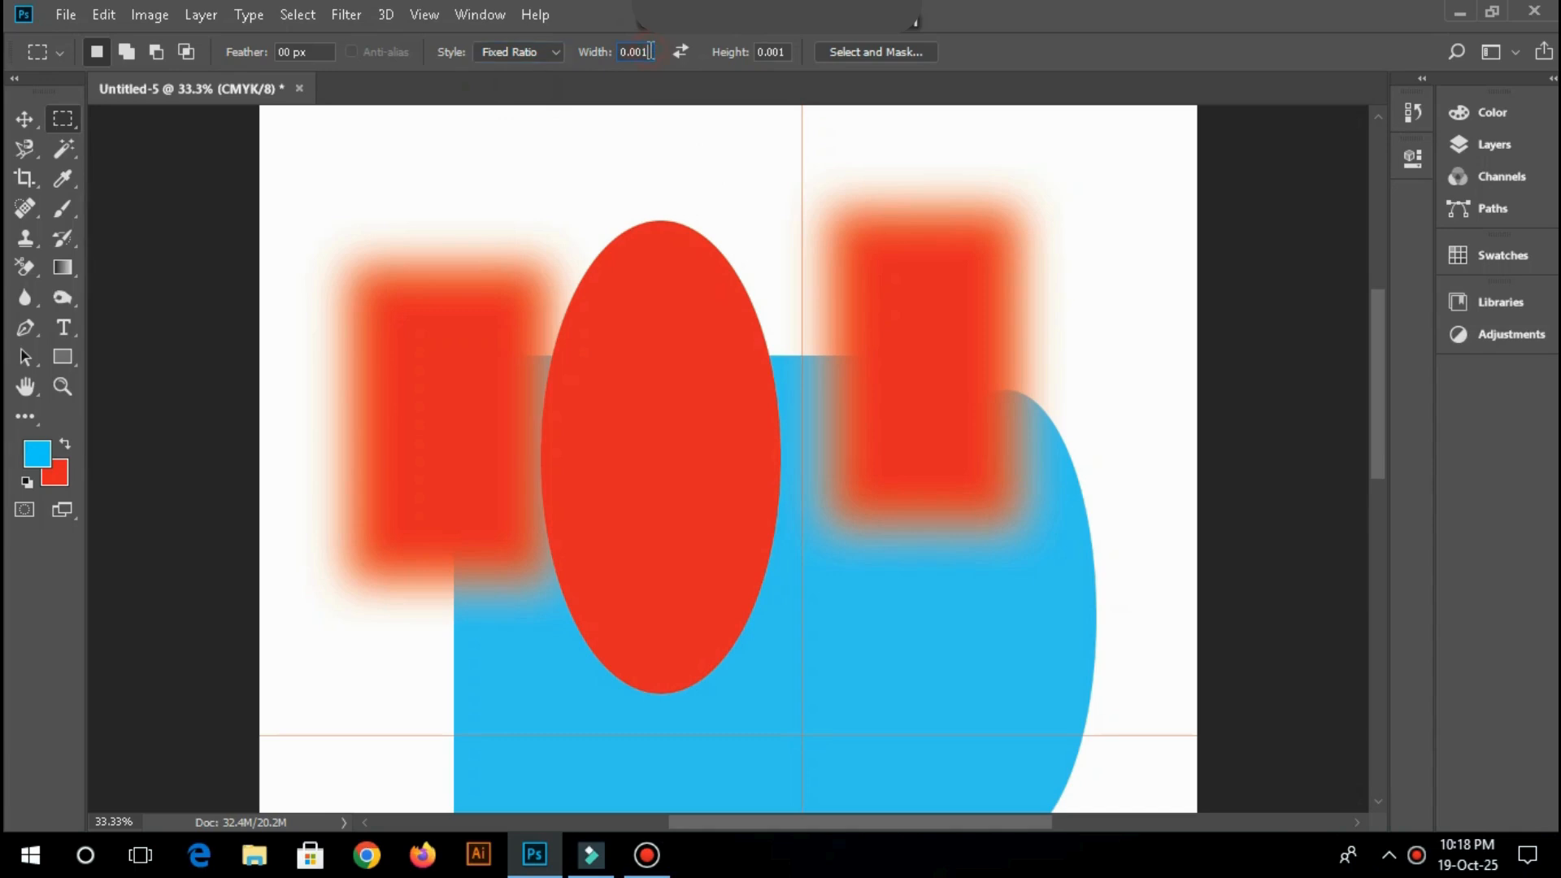
{"action": "left_click_drag", "start_coordinate": [653, 52], "coordinate": [558, 55]}
{"action": "type", "text": "10"}
{"action": "left_click", "coordinate": [776, 52]}
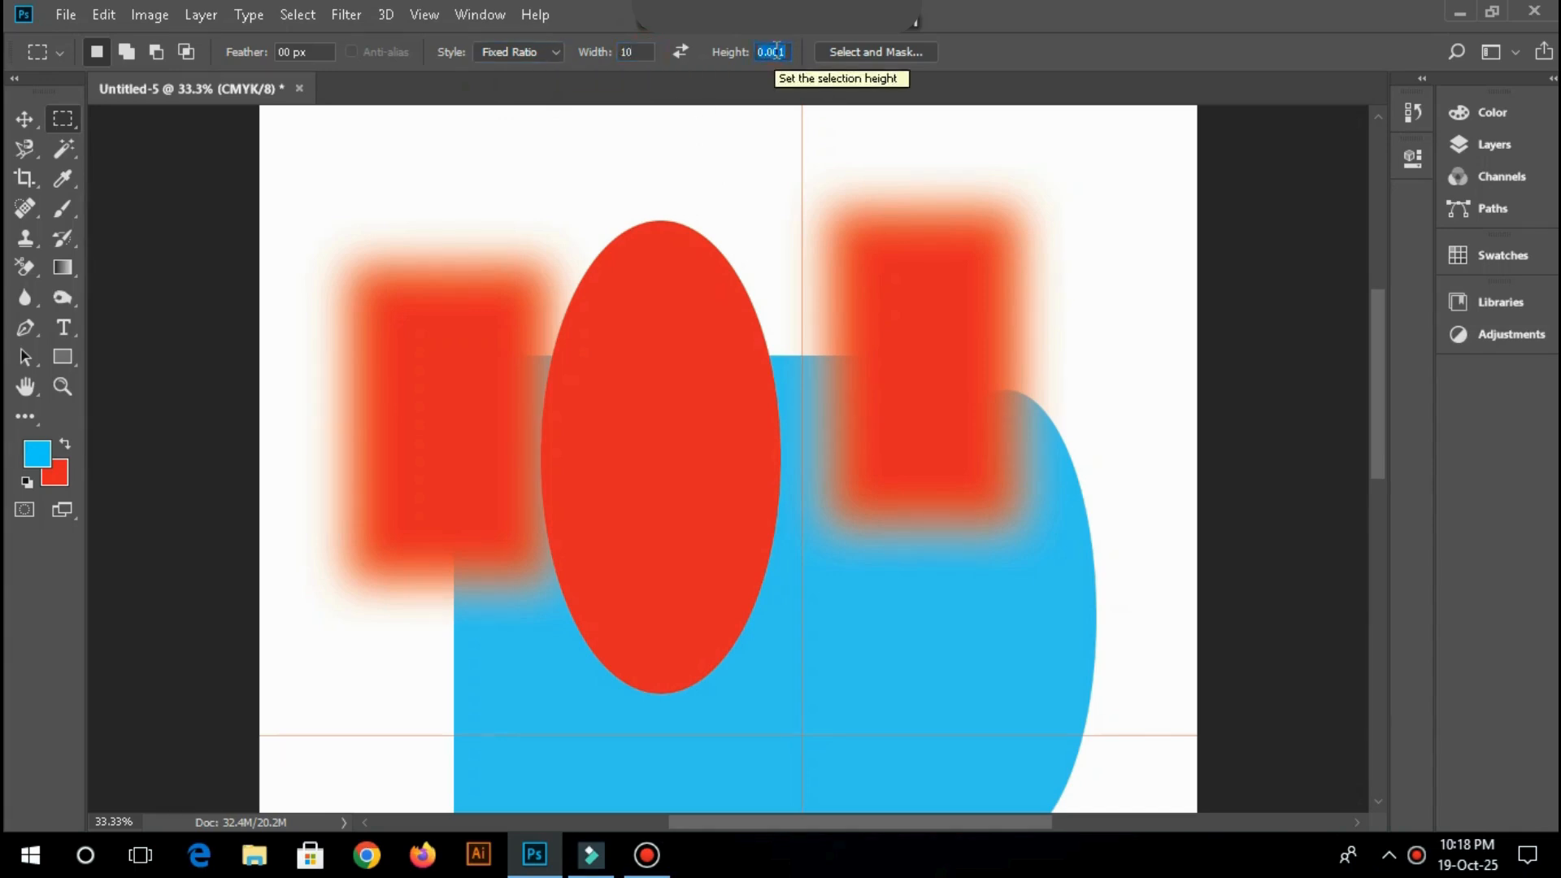
{"action": "type", "text": "6"}
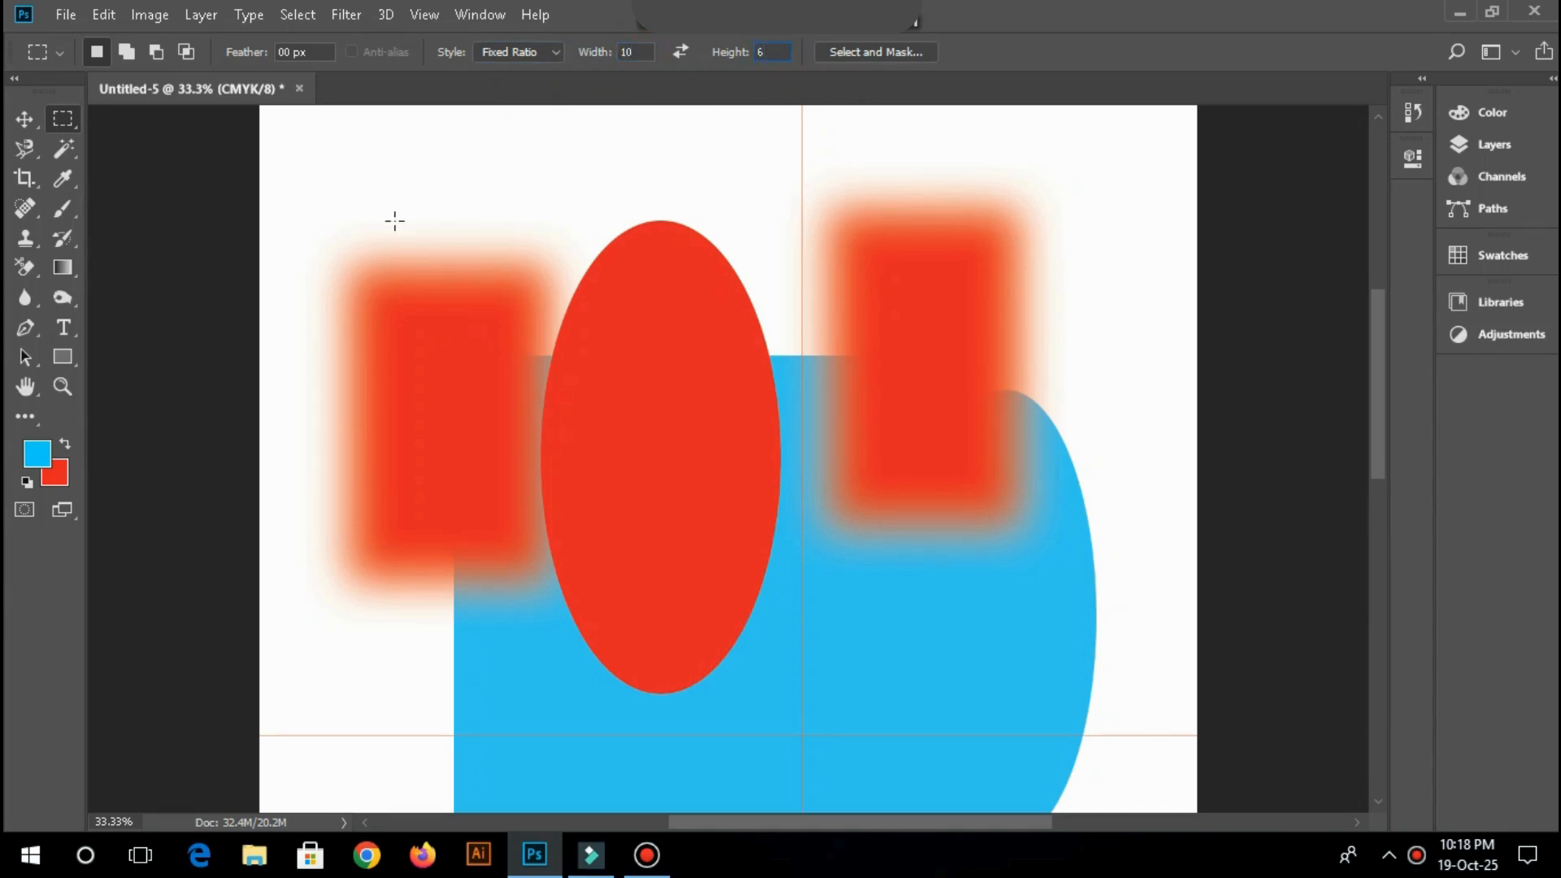
Step: Draw a fixed-ratio rectangular selection from the left feathered red rectangle across the red ellipse, and deselect it
{"action": "left_click_drag", "start_coordinate": [418, 251], "coordinate": [839, 503]}
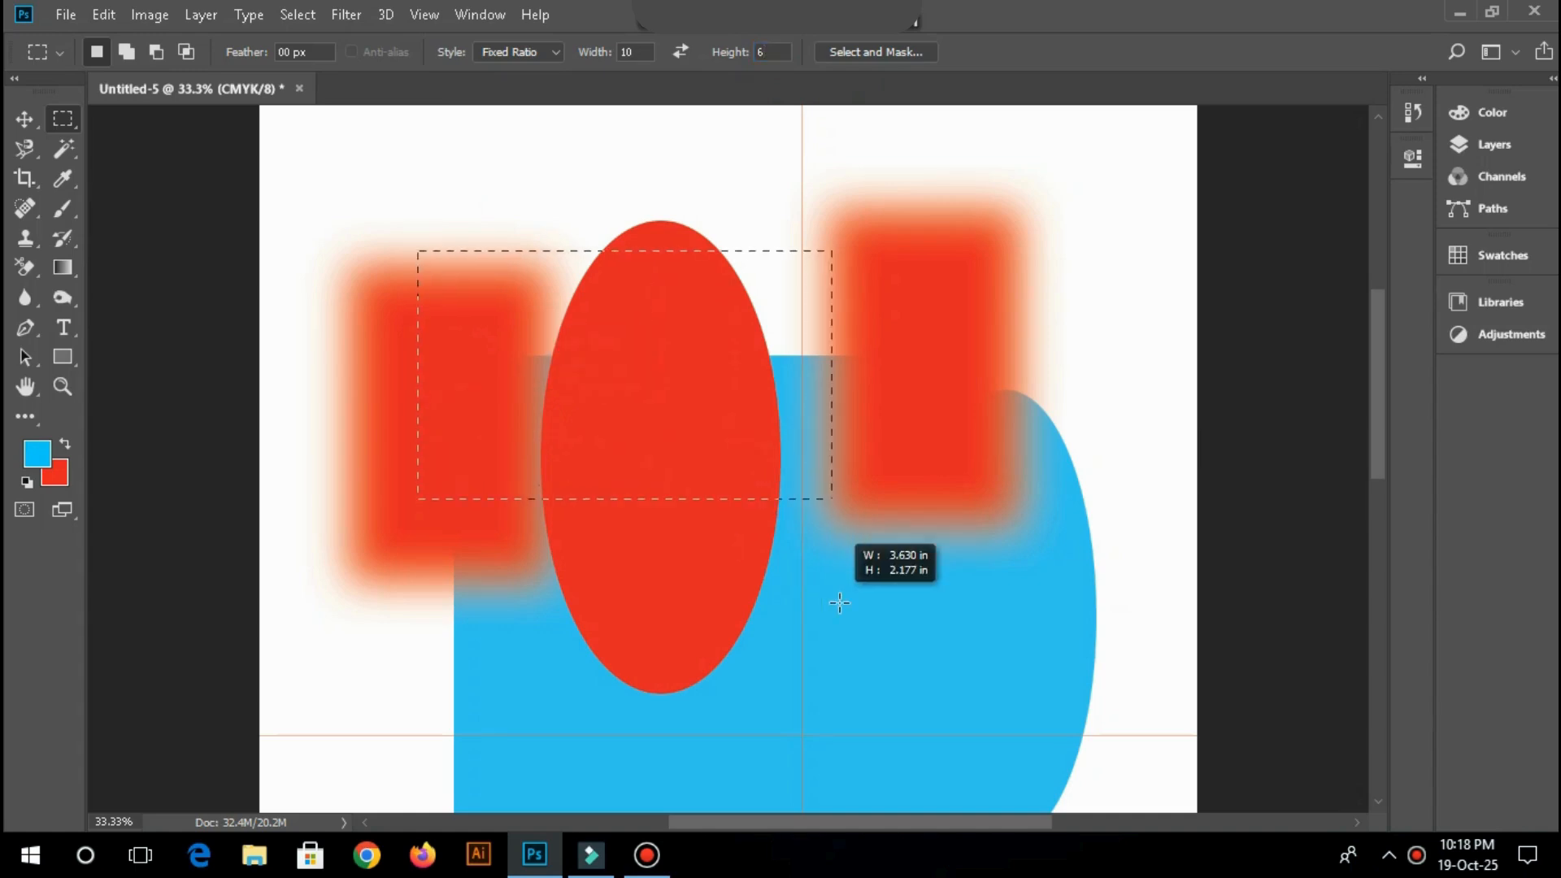
{"action": "left_click_drag", "start_coordinate": [966, 274], "coordinate": [758, 431]}
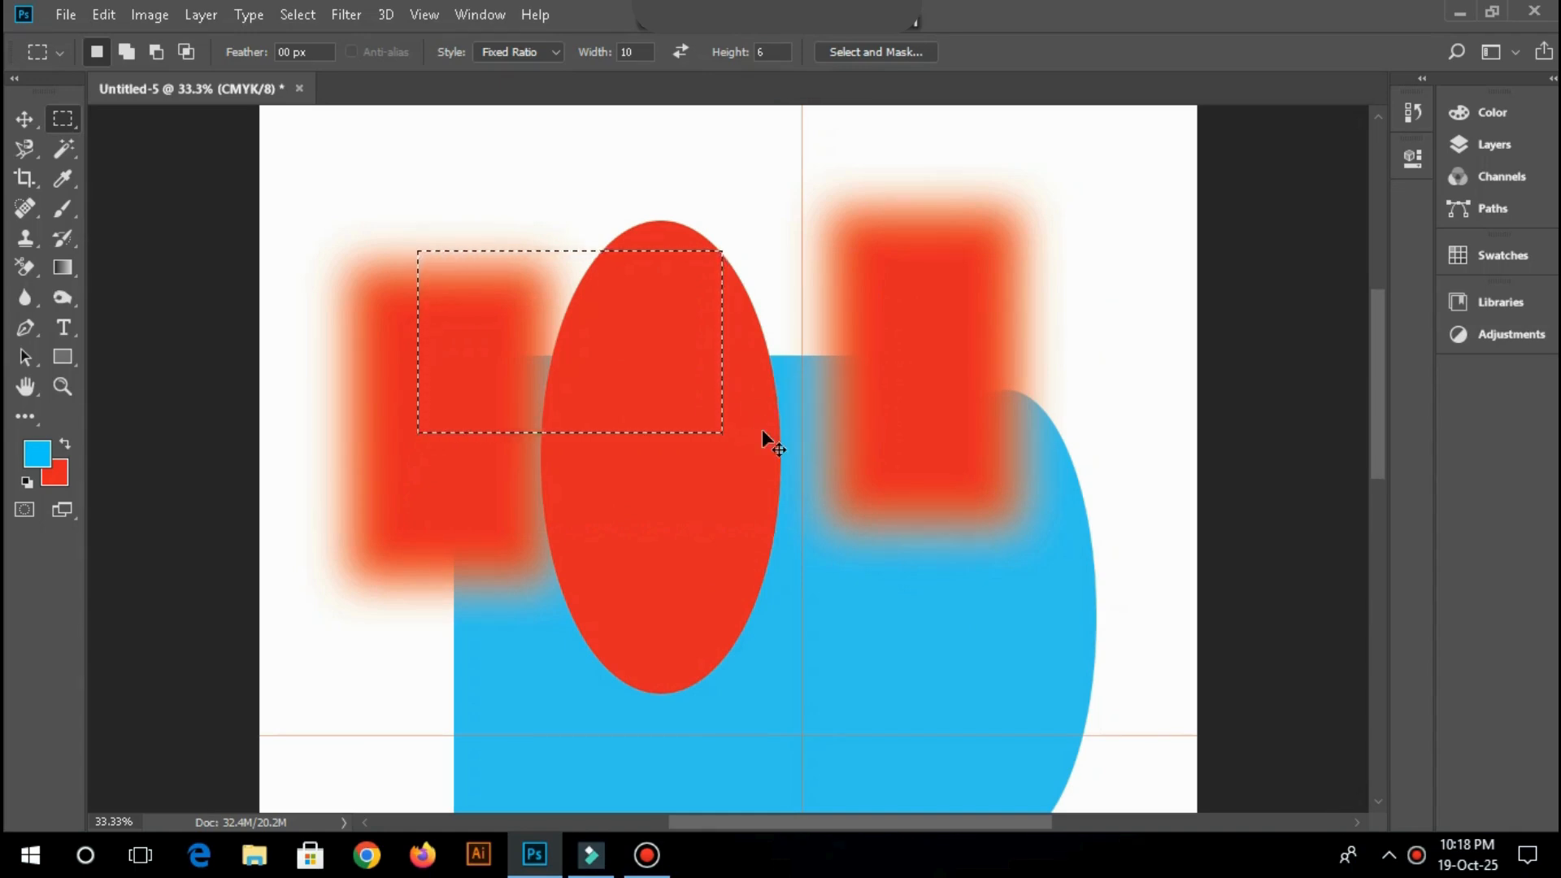
{"action": "key", "text": "ctrl+d"}
Step: Set the marquee style to Fixed Size with a width of 25 in and a height of 19 in
{"action": "left_click", "coordinate": [552, 59]}
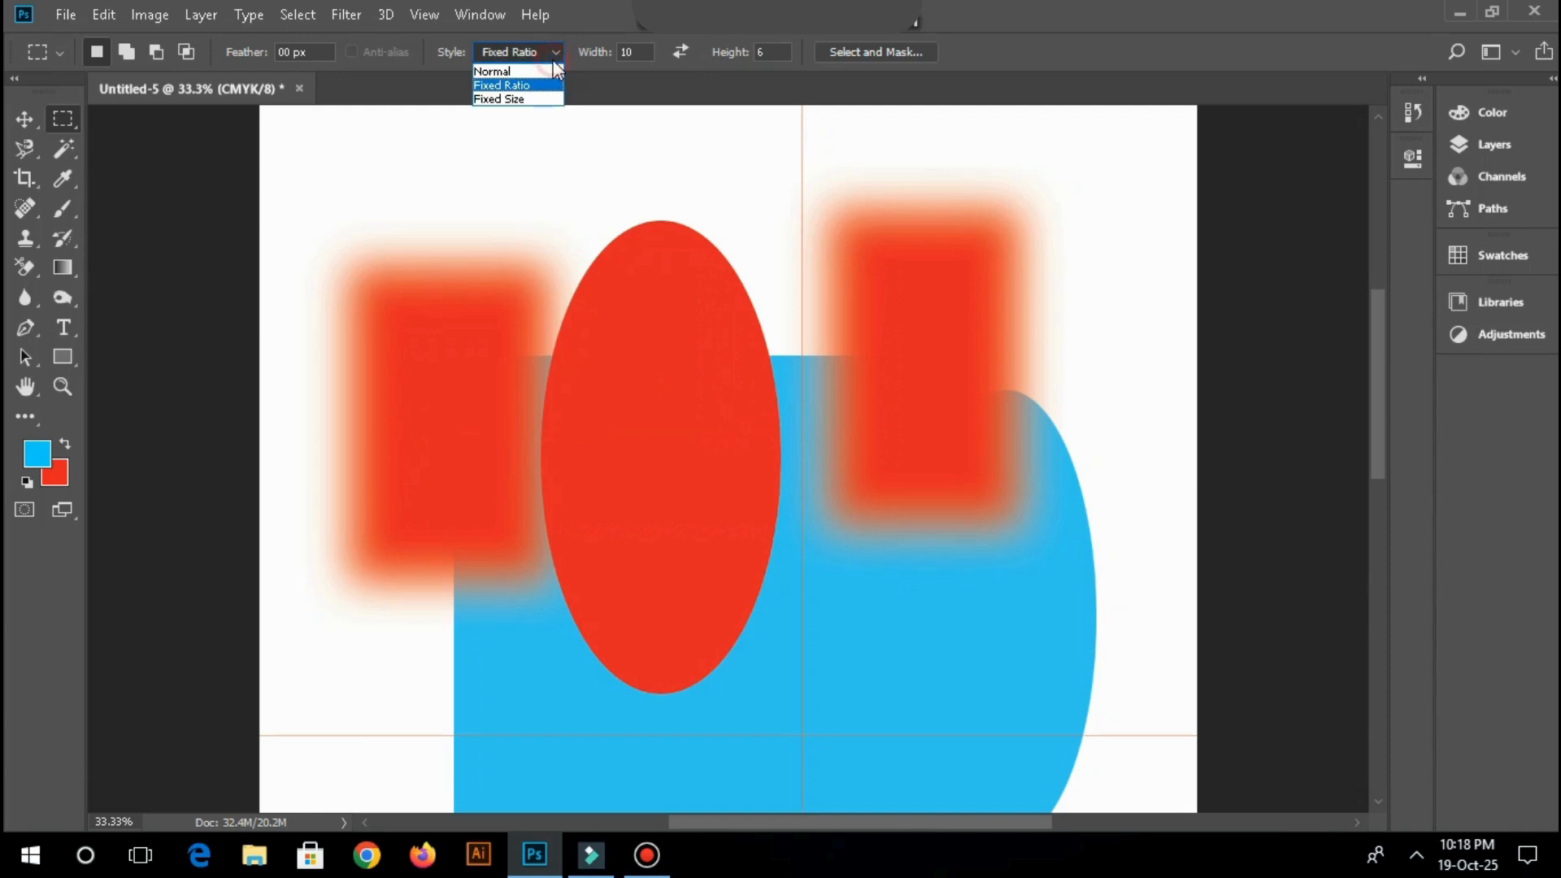
{"action": "left_click", "coordinate": [520, 99]}
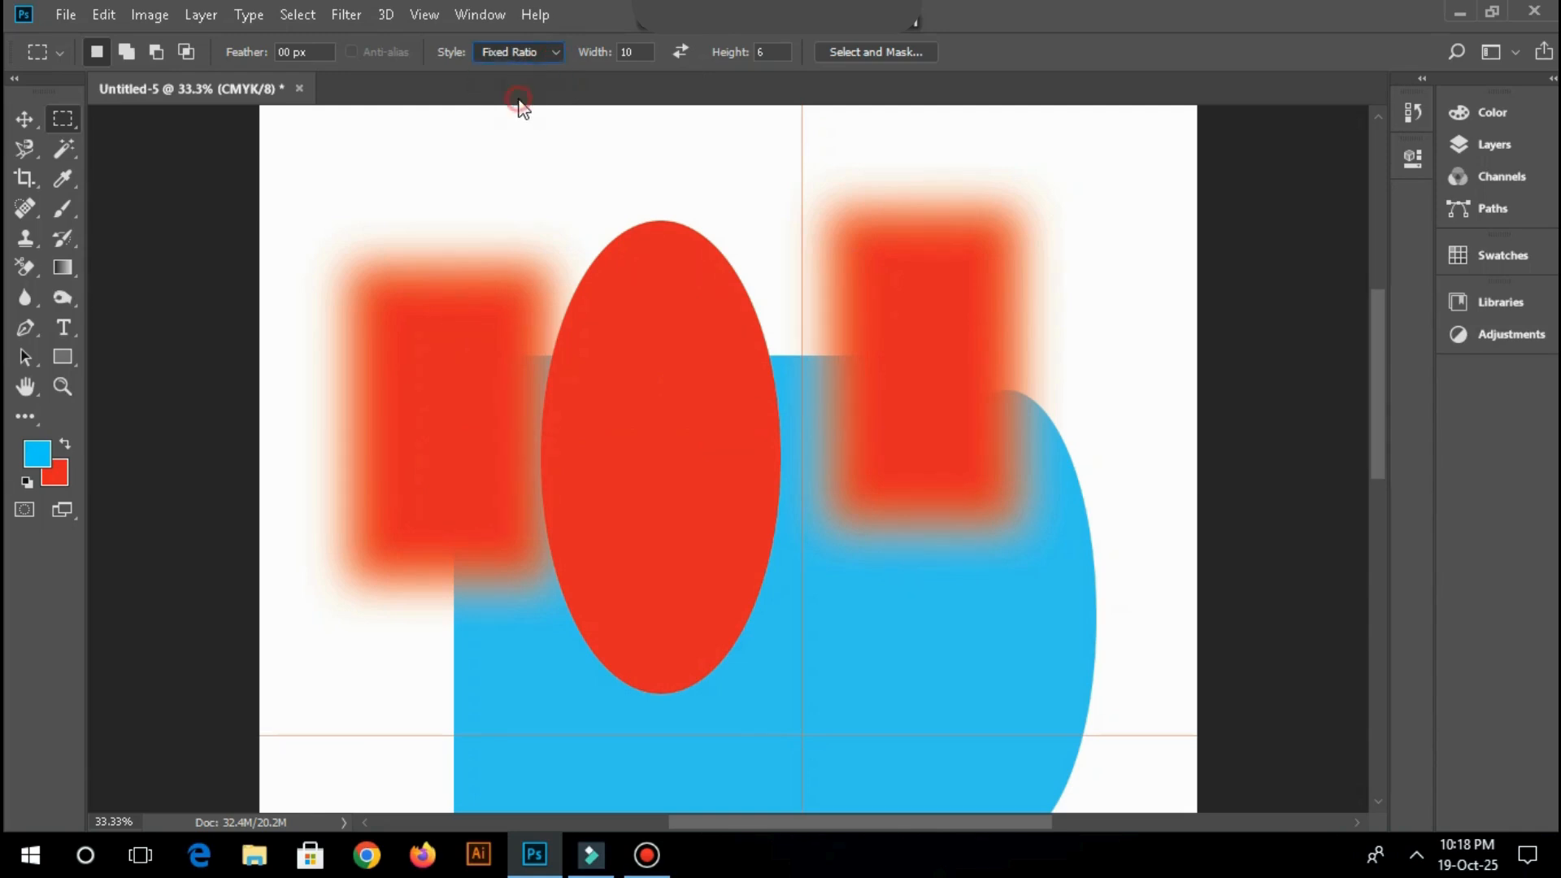
{"action": "left_click", "coordinate": [628, 52]}
{"action": "type", "text": "2"}
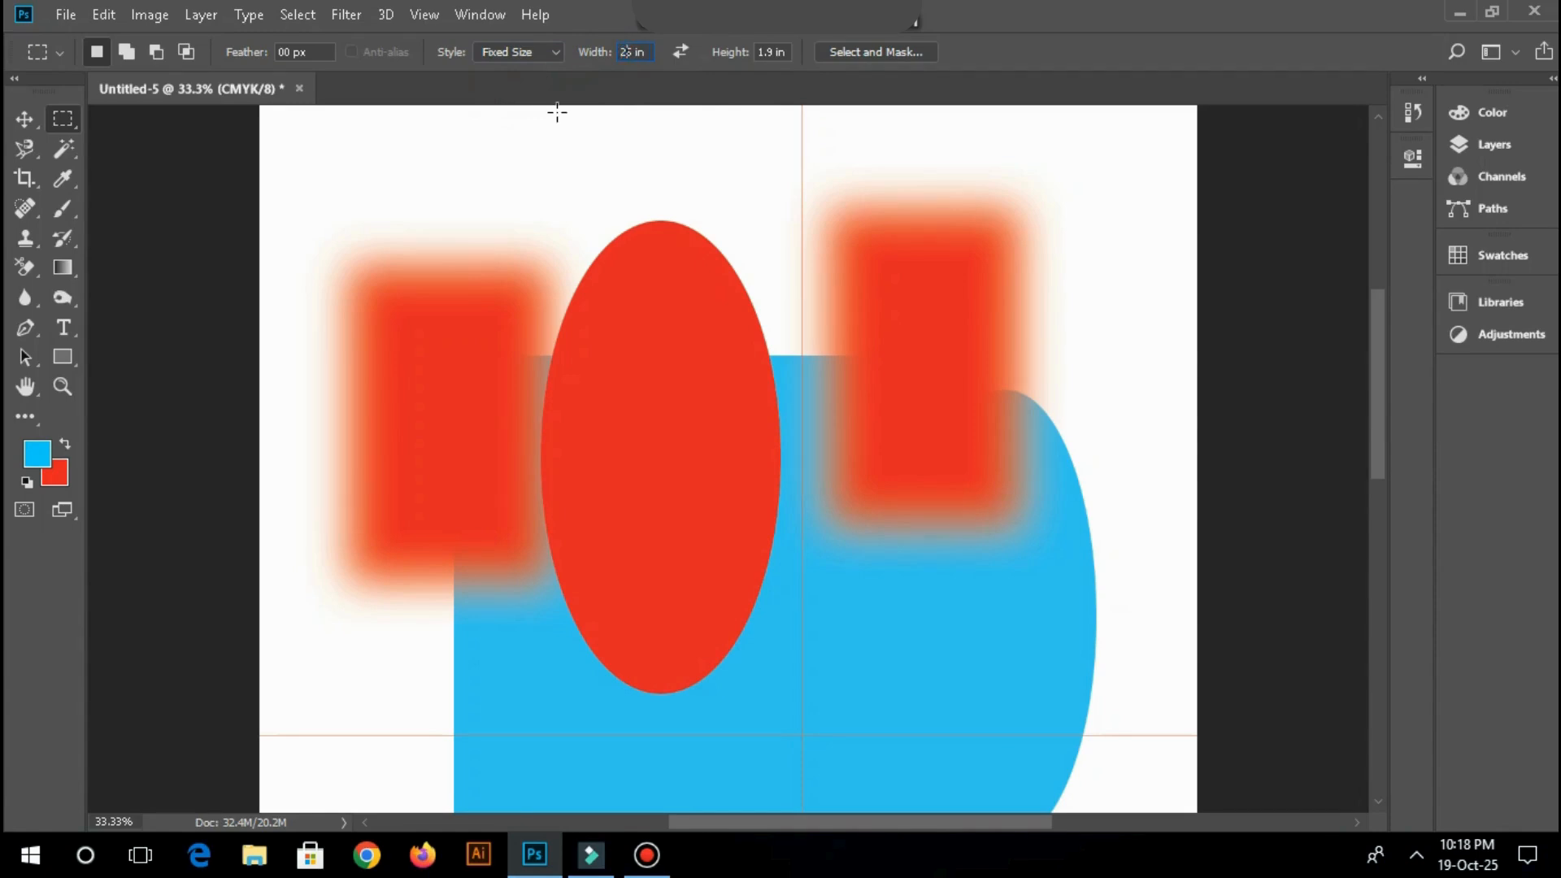
{"action": "left_click", "coordinate": [773, 52]}
{"action": "type", "text": "13"}
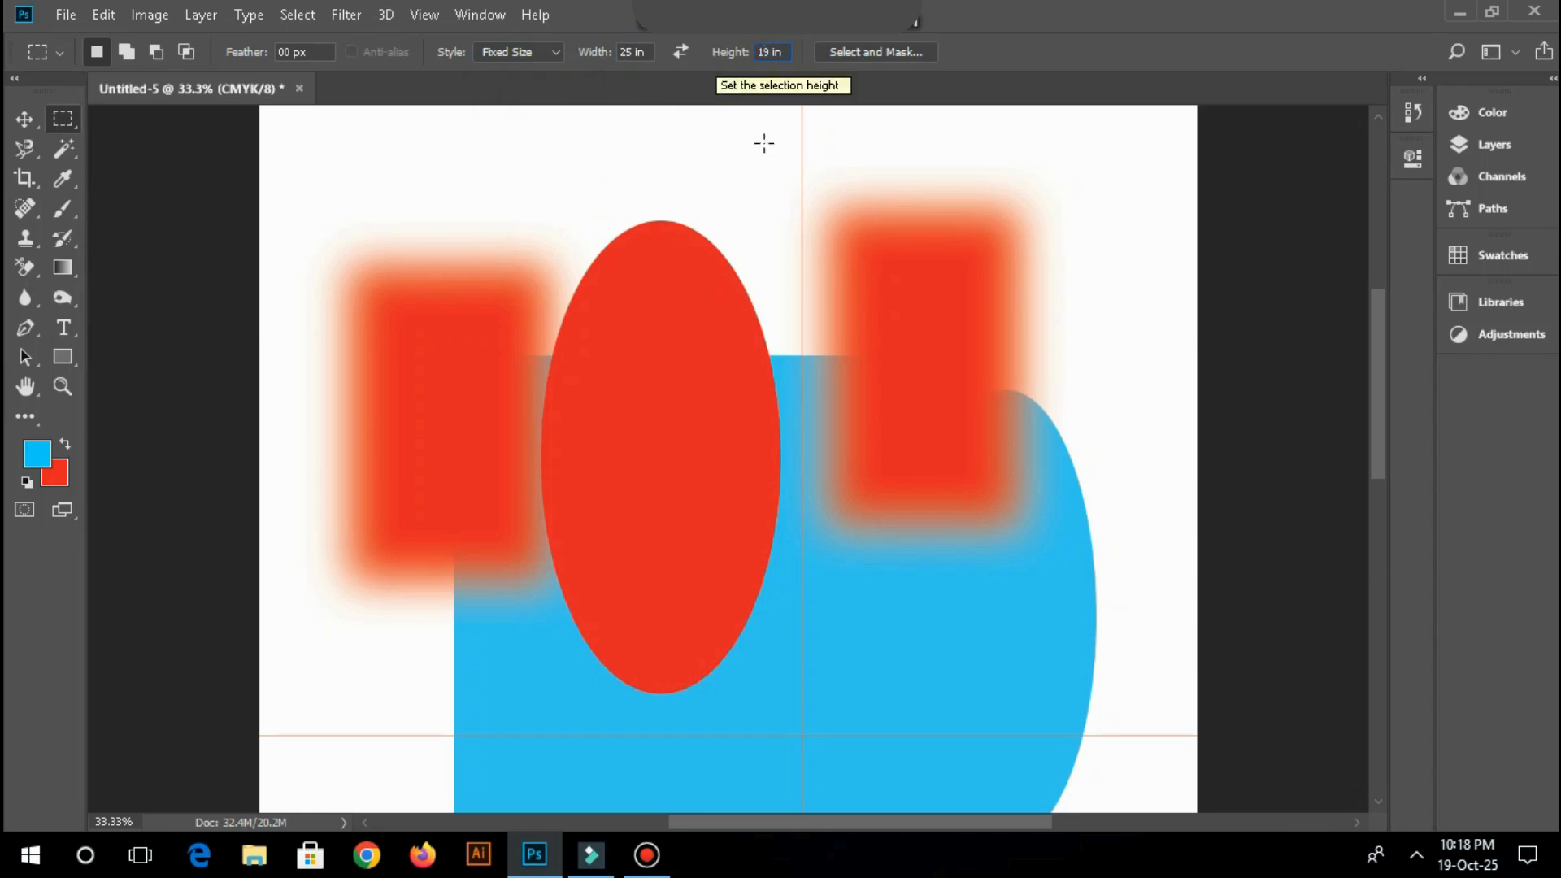
Step: Place the fixed-size selection on the canvas near the red ellipse, check its extent and deselect it
{"action": "left_click", "coordinate": [593, 234]}
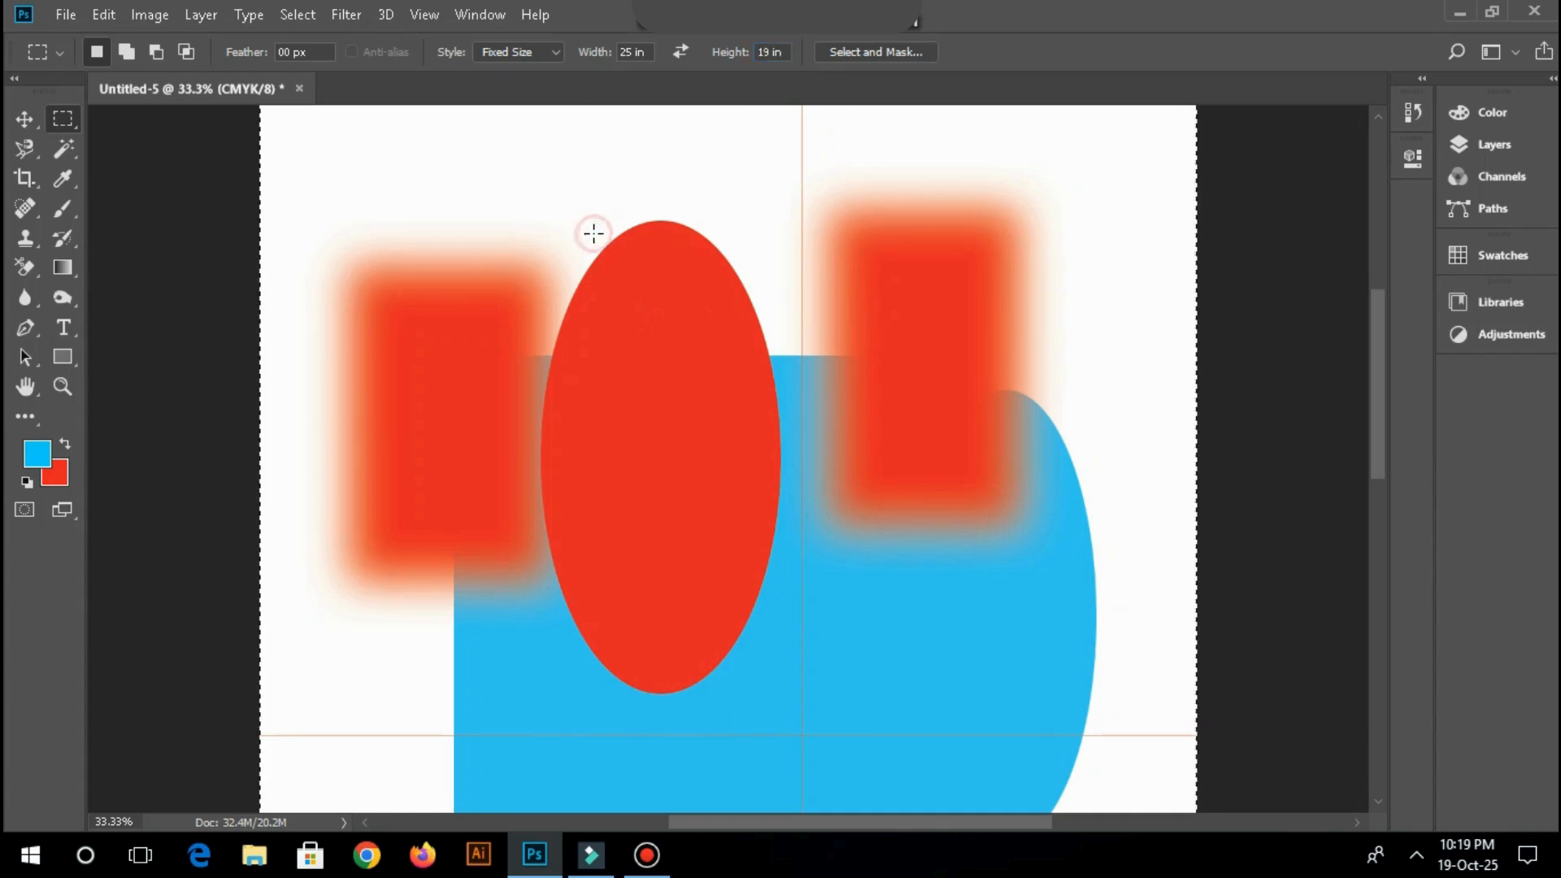
{"action": "scroll", "coordinate": [660, 237], "scroll_direction": "down", "scroll_amount": 3}
{"action": "scroll", "coordinate": [660, 237], "scroll_direction": "down", "scroll_amount": 5}
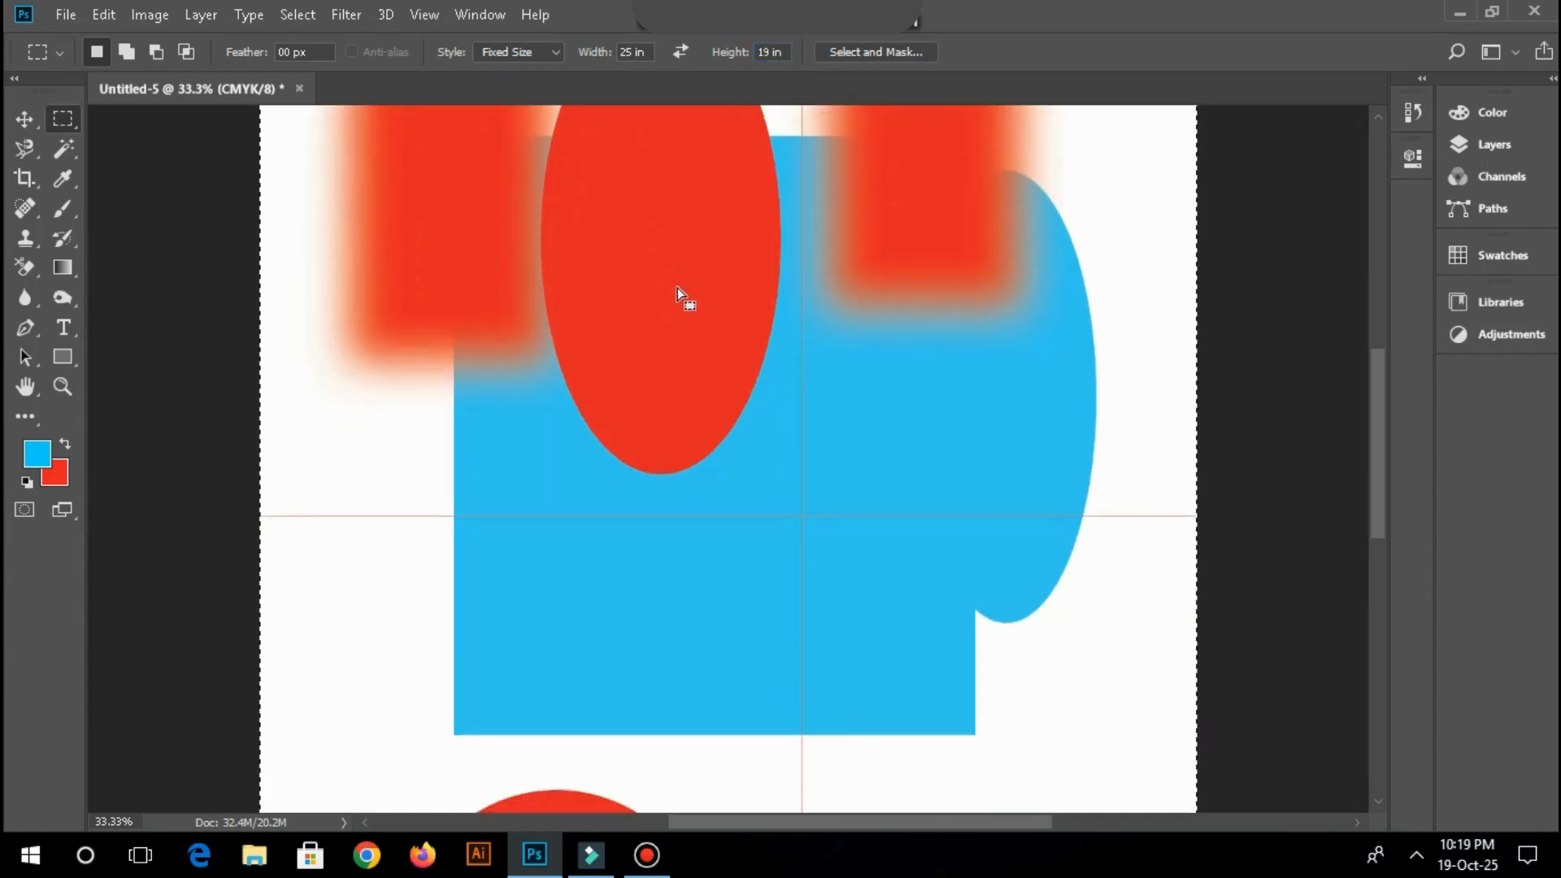
{"action": "scroll", "coordinate": [795, 448], "scroll_direction": "up", "scroll_amount": 7}
{"action": "key", "text": "ctrl+d"}
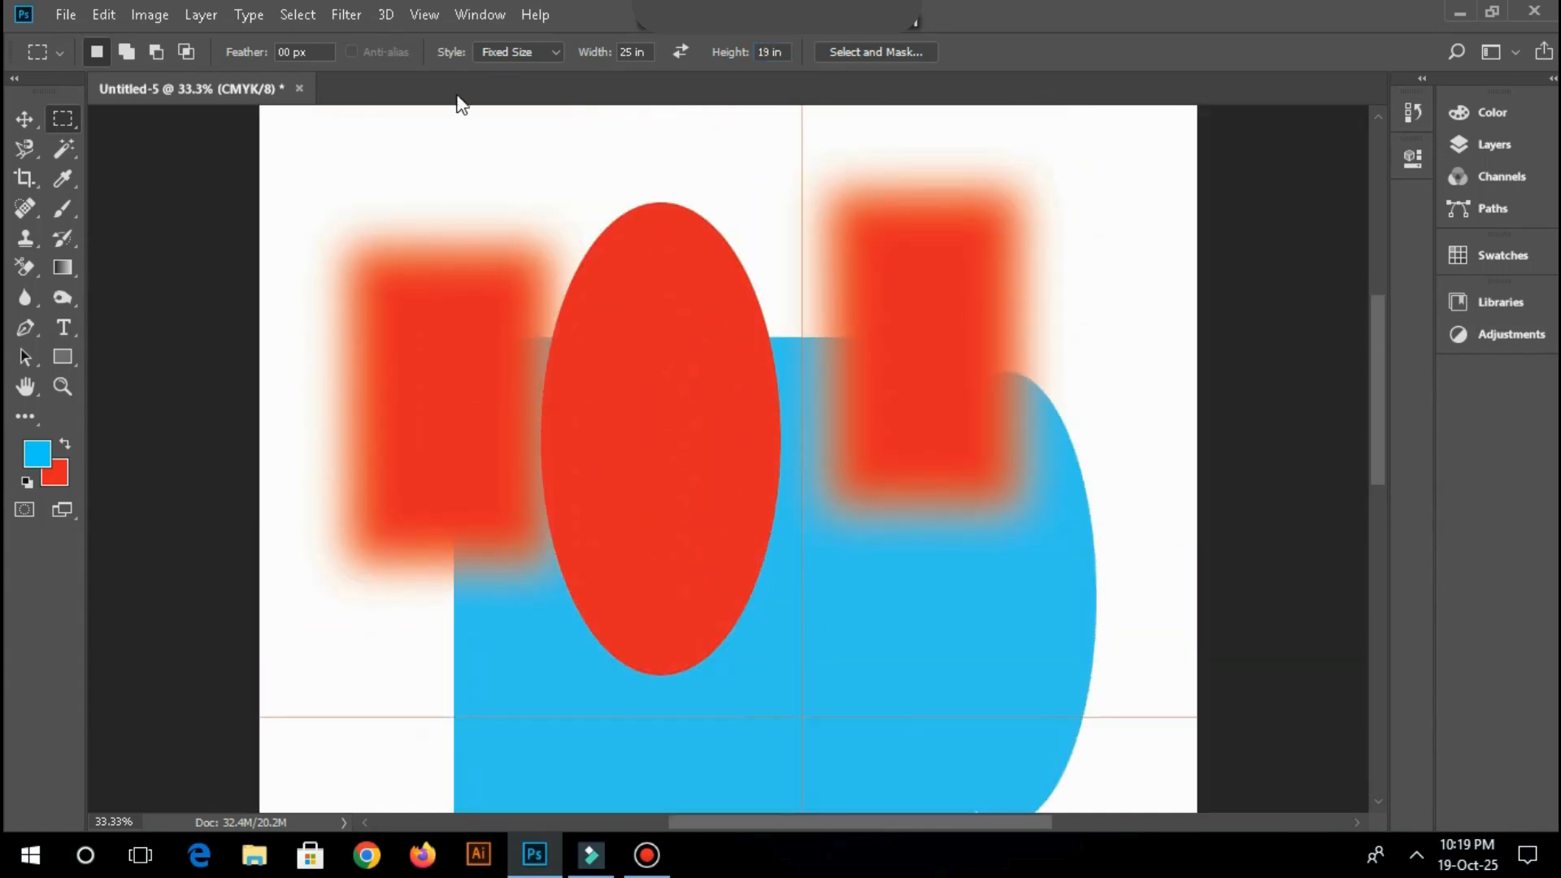
Step: Set the fixed selection size to 5 in by 3 in, place it across the ellipse and right red rectangle, and deselect it
{"action": "left_click_drag", "start_coordinate": [633, 52], "coordinate": [578, 57]}
{"action": "type", "text": "5"}
{"action": "left_click_drag", "start_coordinate": [771, 52], "coordinate": [729, 52]}
{"action": "type", "text": "3"}
{"action": "left_click", "coordinate": [584, 296]}
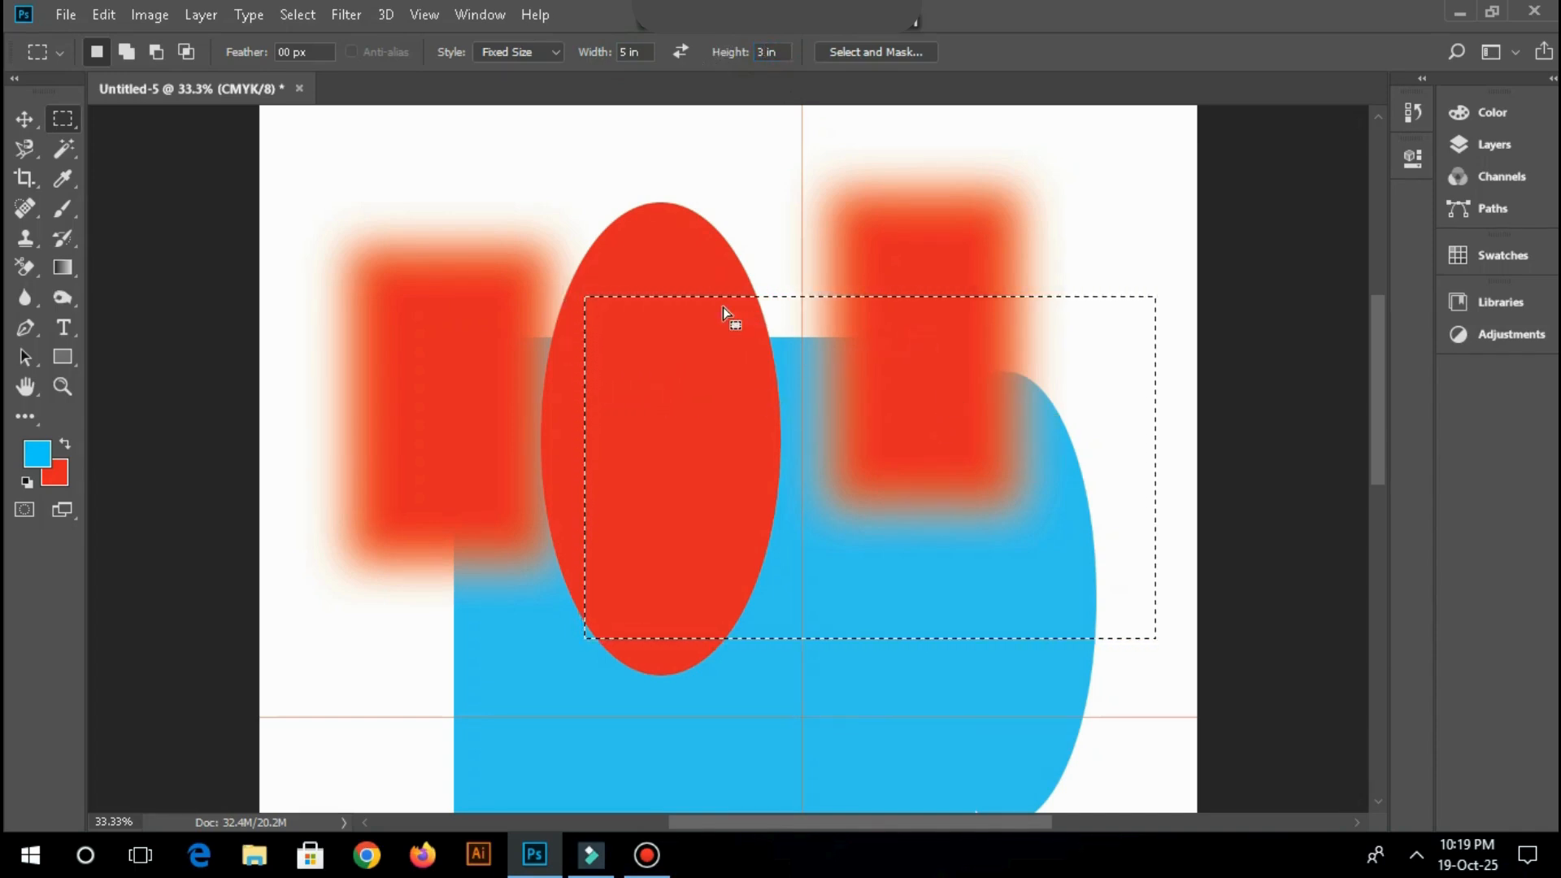
{"action": "key", "text": "ctrl+d"}
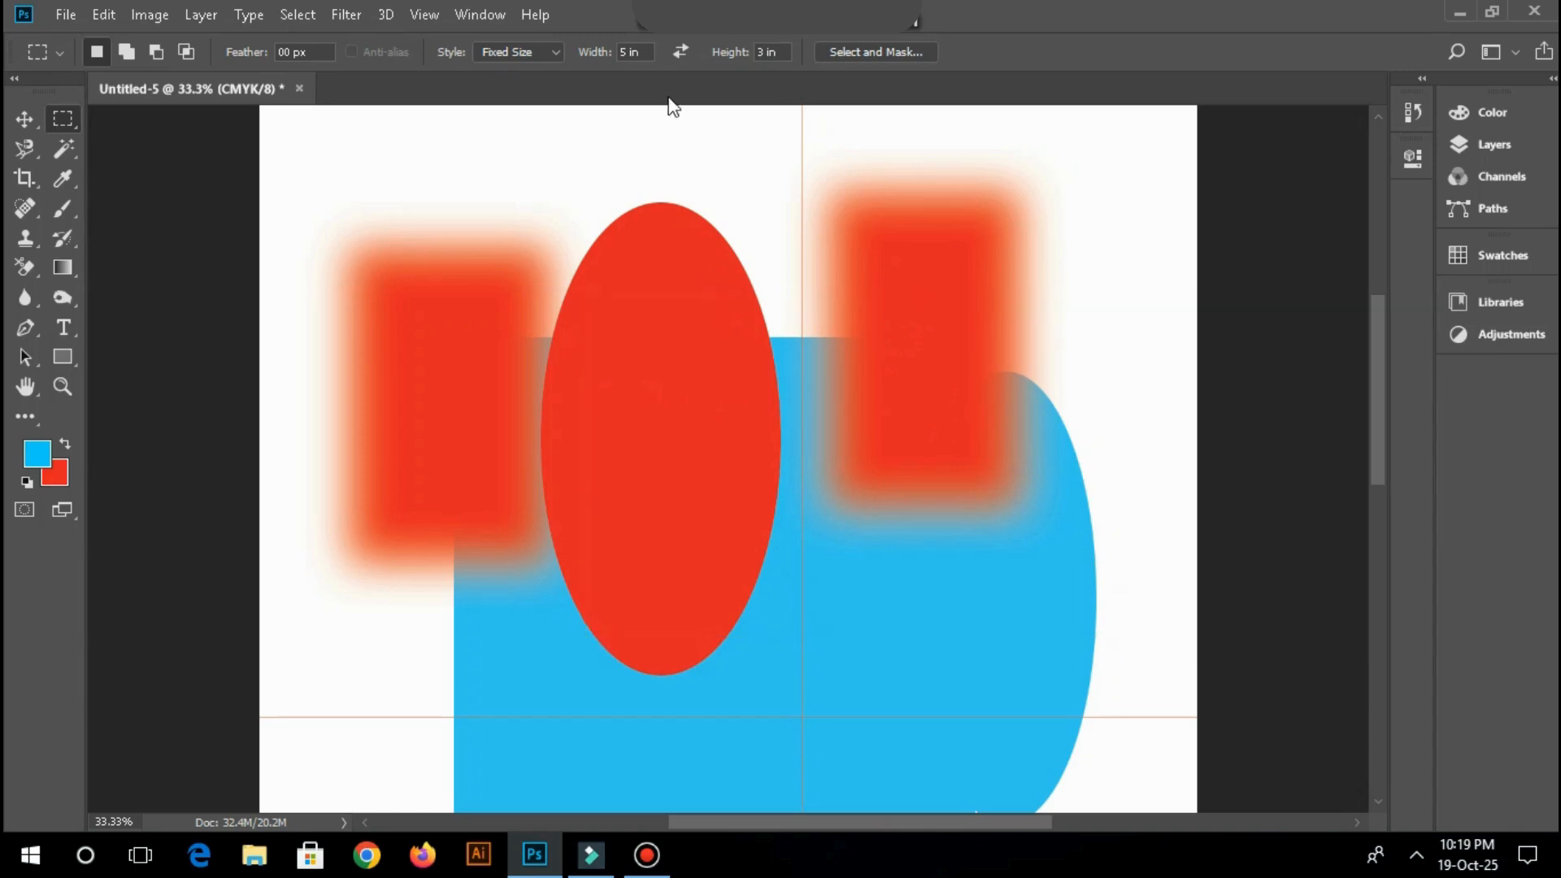
Step: Set the fixed selection size to 2 in by 1.5 in, place it from inside the red ellipse, and deselect it
{"action": "left_click", "coordinate": [597, 55]}
{"action": "type", "text": "2"}
{"action": "left_click_drag", "start_coordinate": [765, 53], "coordinate": [734, 54]}
{"action": "type", "text": "1.5"}
{"action": "left_click", "coordinate": [642, 272]}
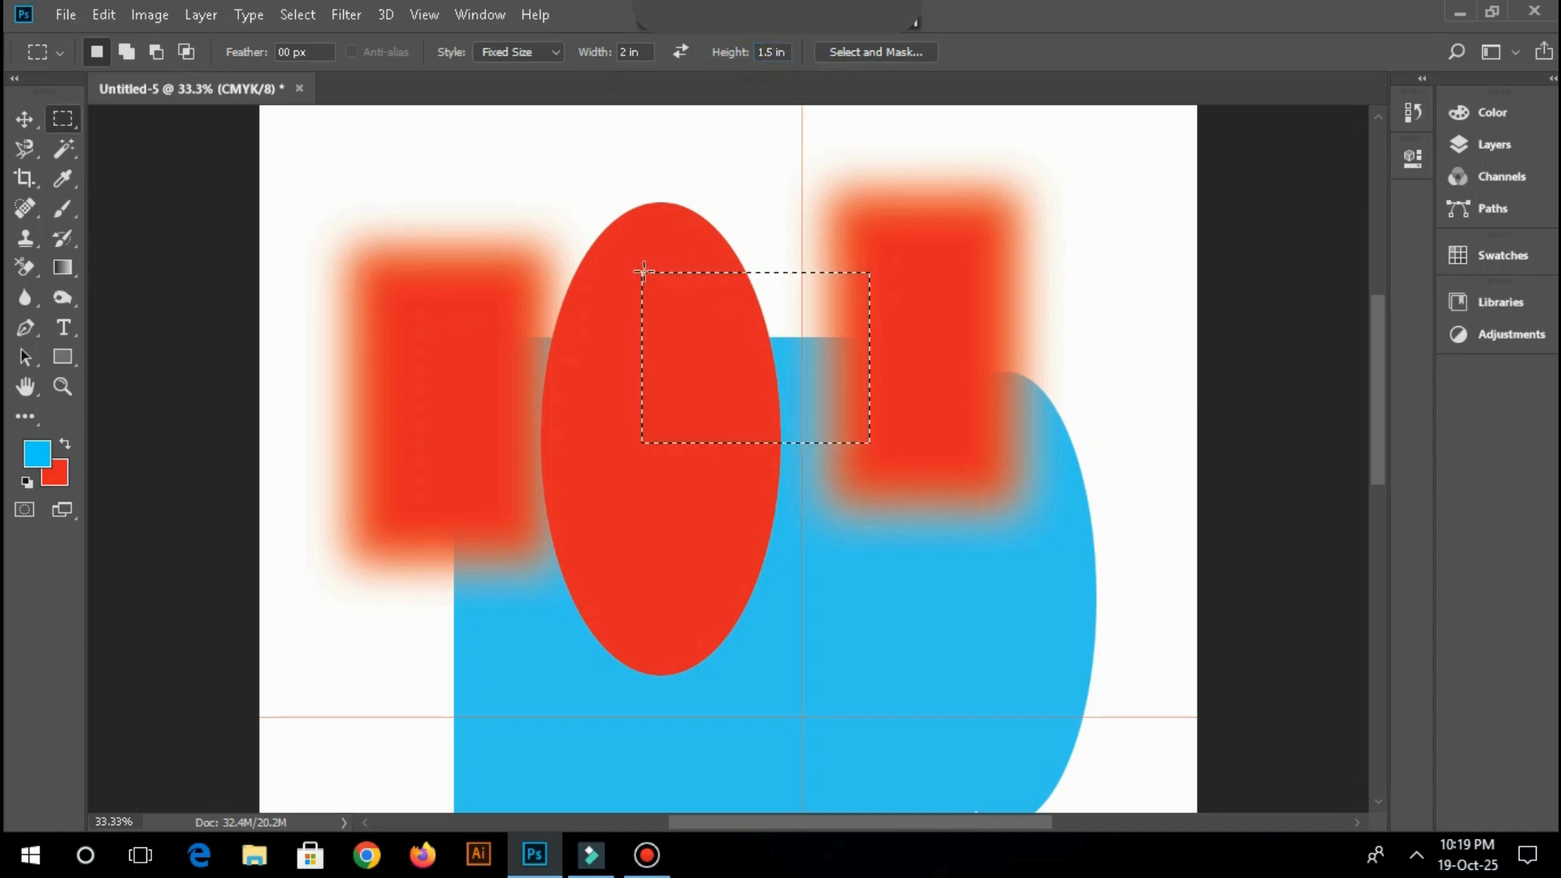
{"action": "key", "text": "ctrl+d"}
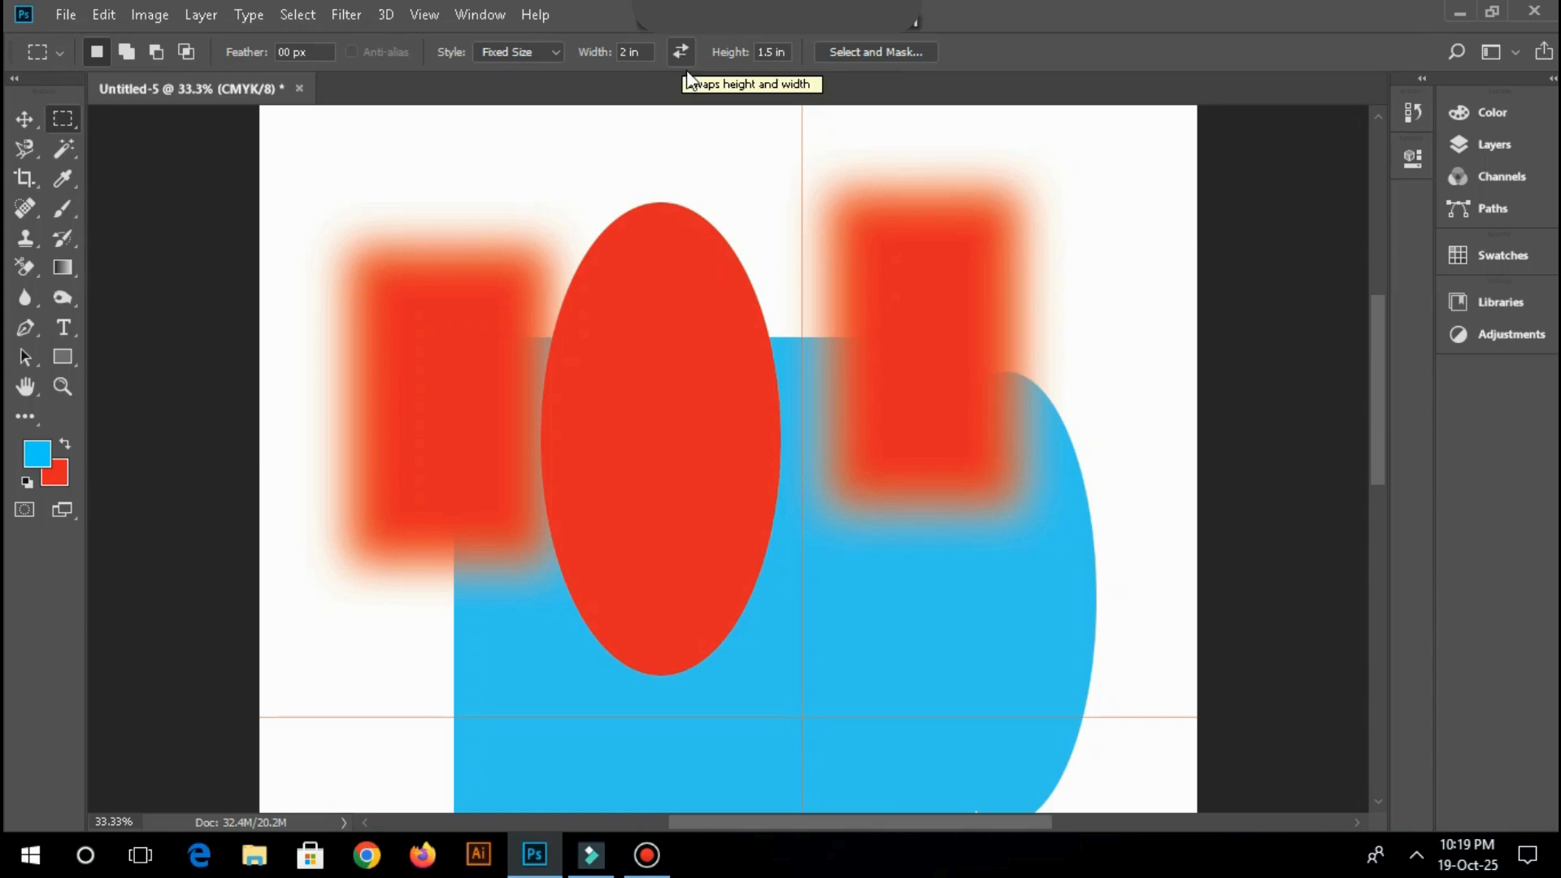
Step: Swap the fixed width and height to 1.5 in by 2 in and place a selection between the ellipse and right red rectangle
{"action": "left_click", "coordinate": [680, 51]}
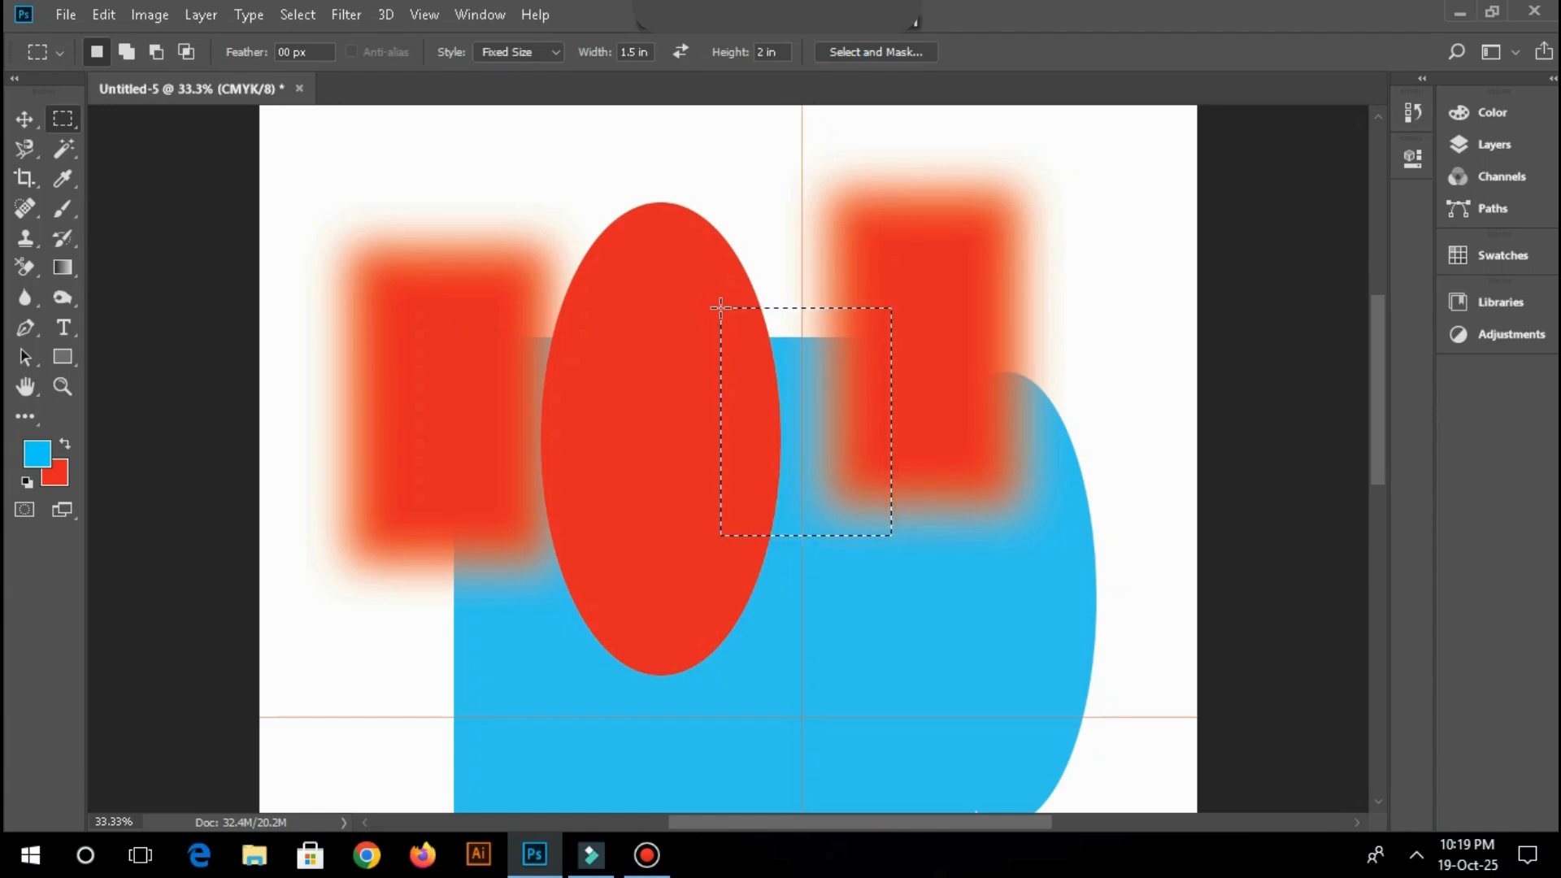
Step: Switch through the Elliptical and Single Row Marquee tools, ending on the Single Column Marquee tool
{"action": "right_click", "coordinate": [66, 123]}
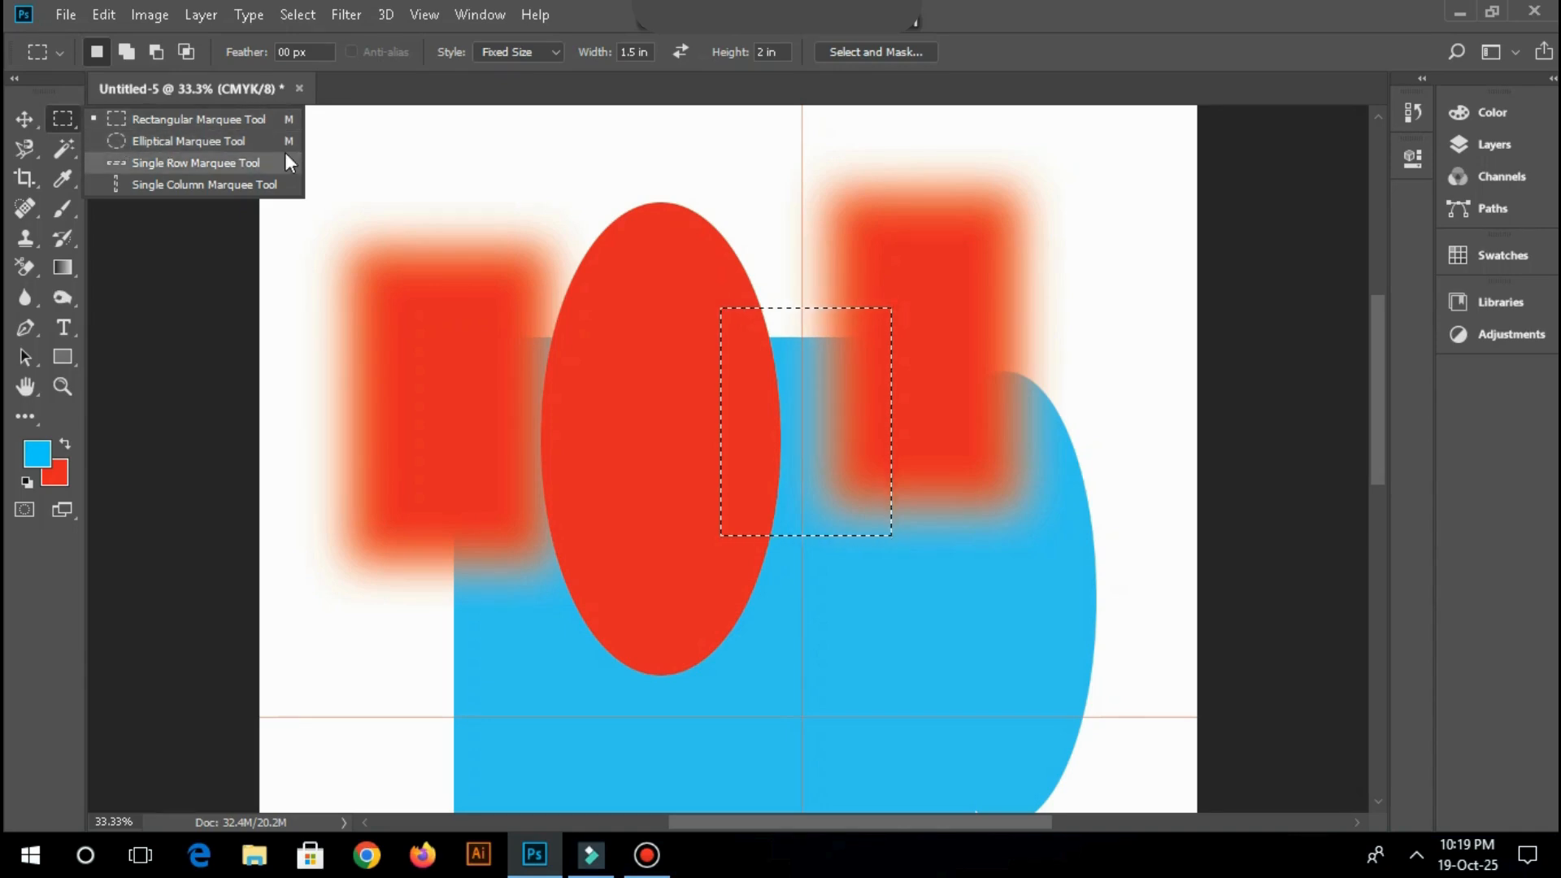
{"action": "left_click", "coordinate": [161, 141]}
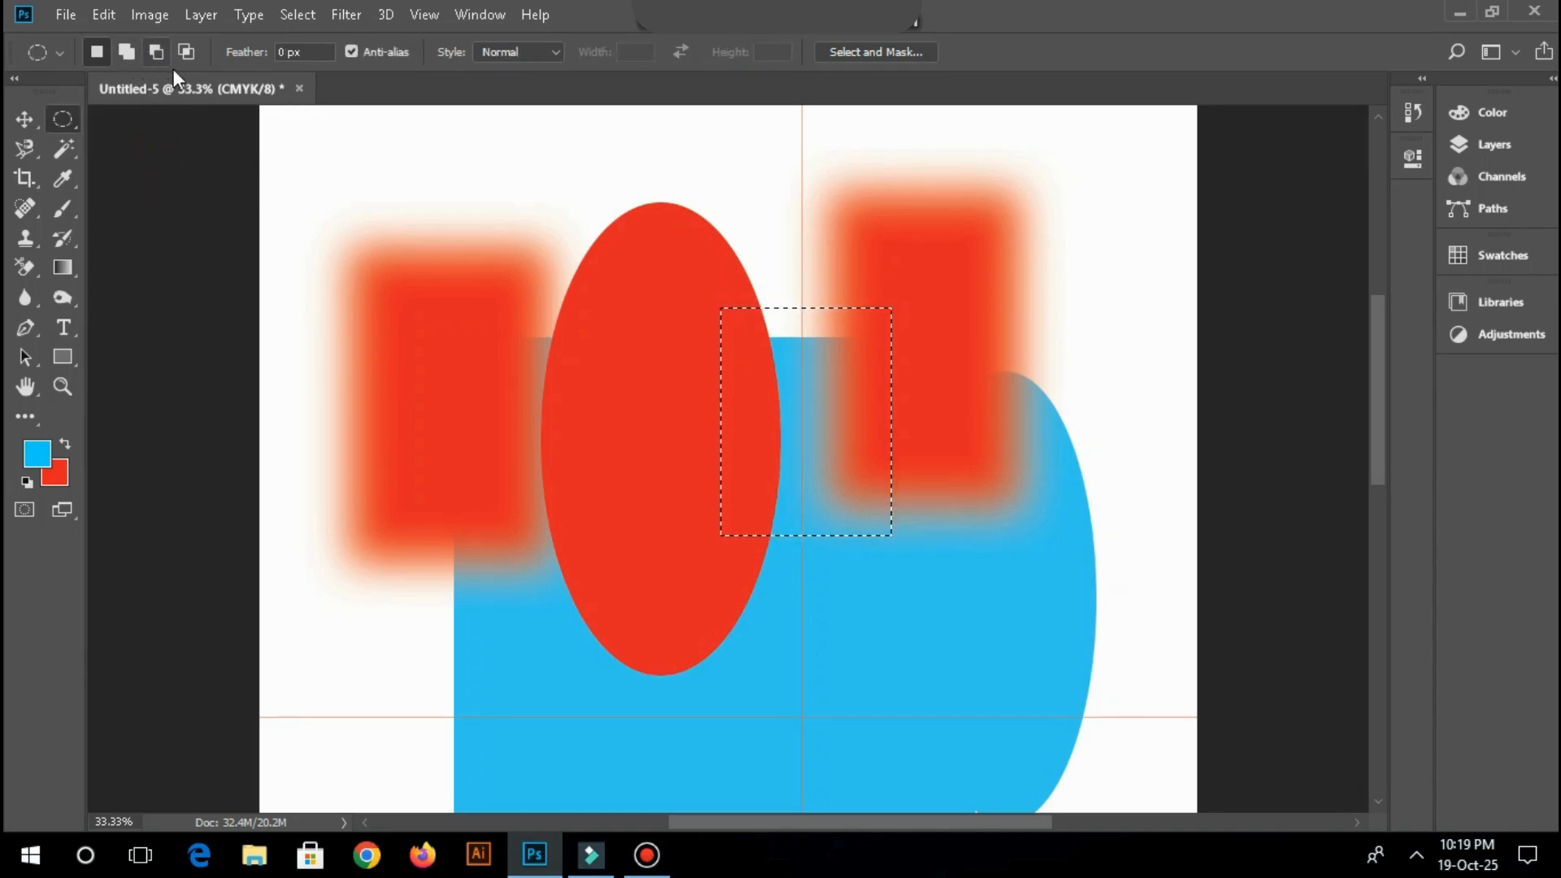
{"action": "right_click", "coordinate": [73, 117]}
{"action": "left_click", "coordinate": [195, 163]}
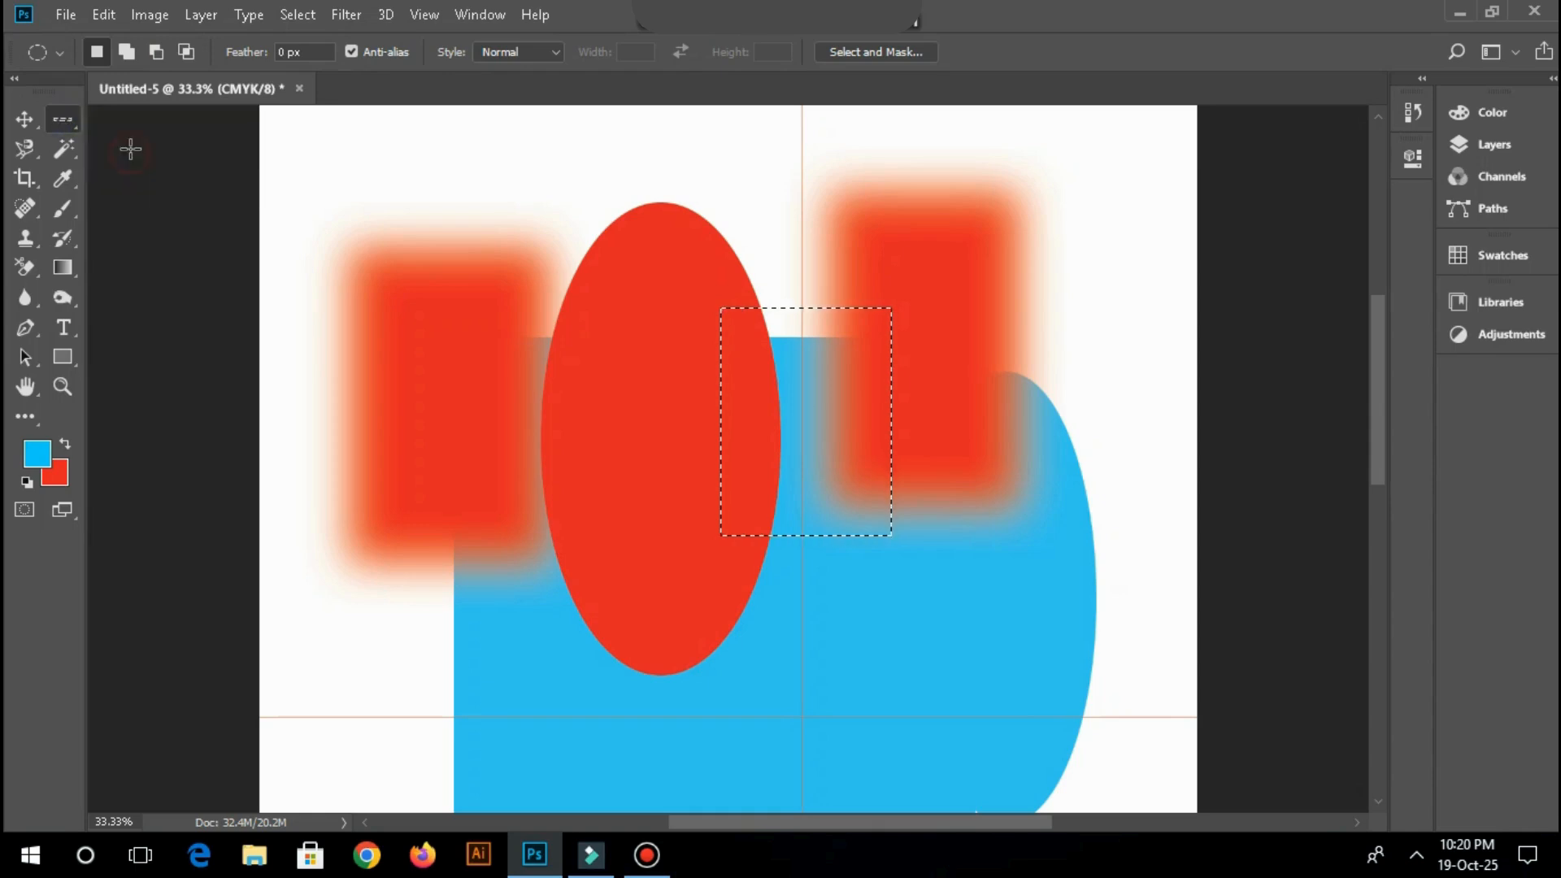
{"action": "right_click", "coordinate": [60, 121]}
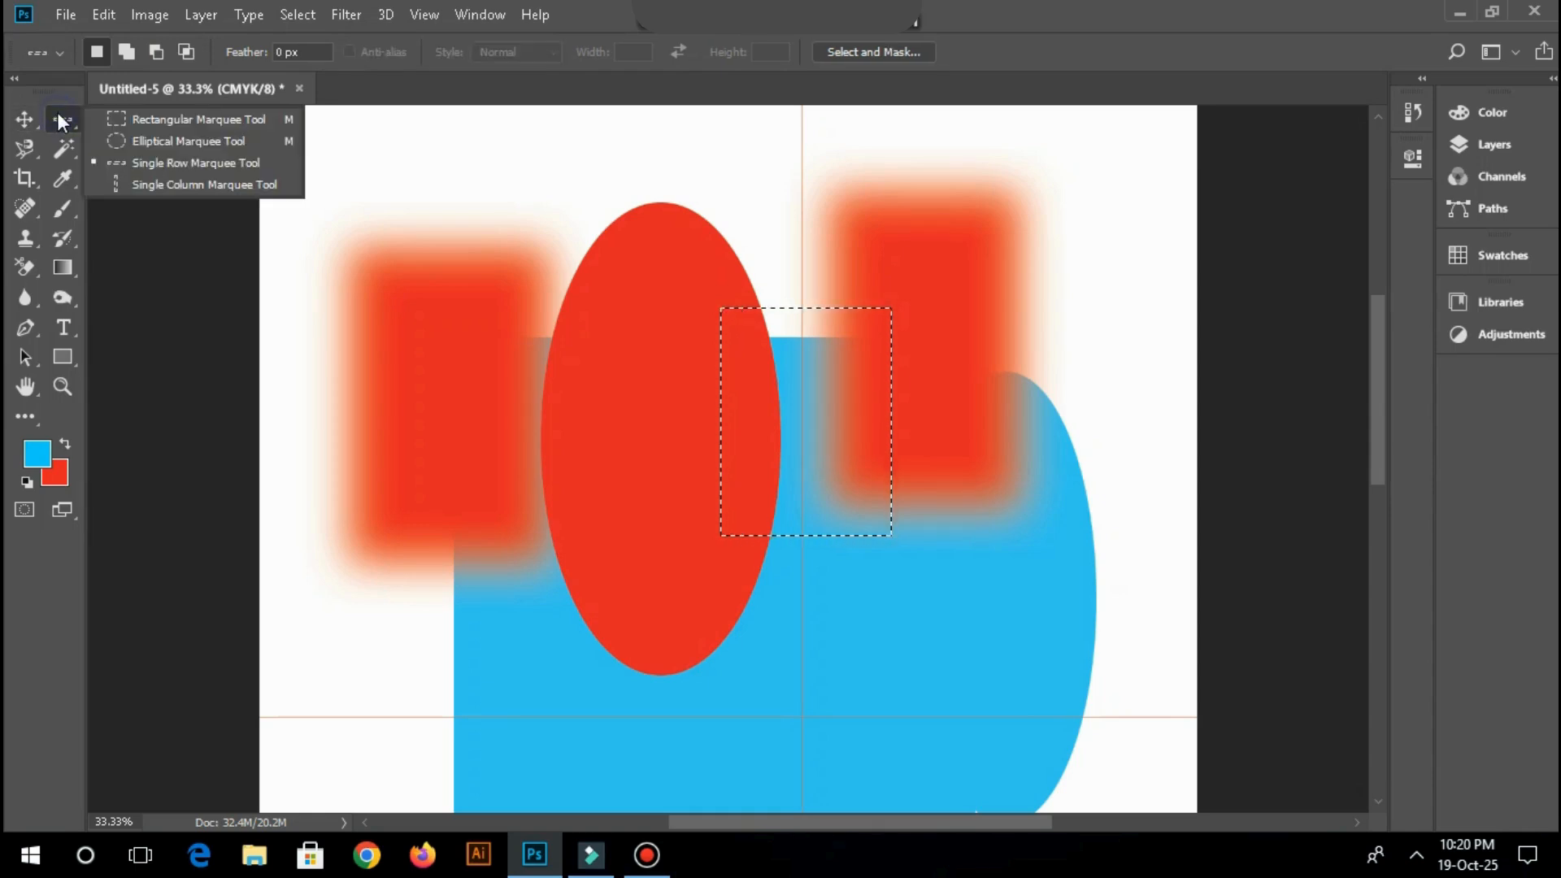
{"action": "left_click", "coordinate": [222, 184]}
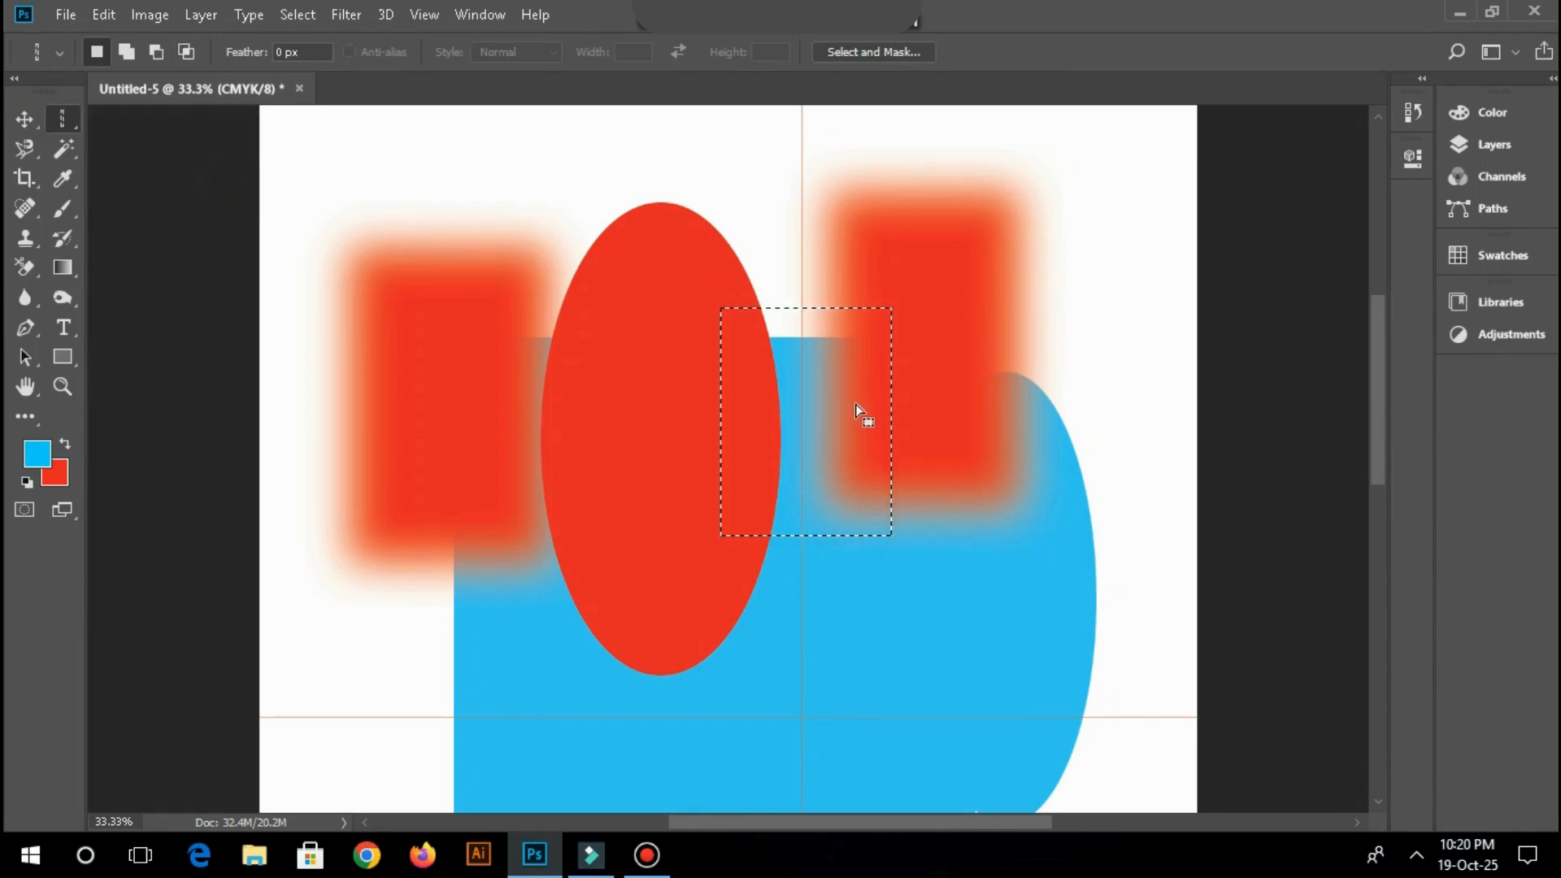